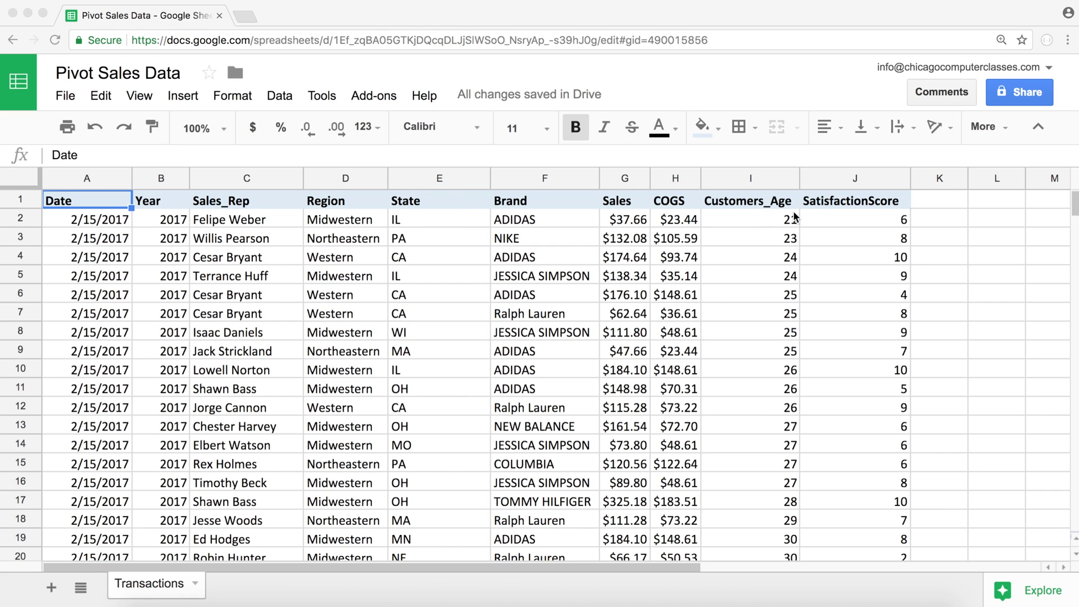
Inspect the customer age and satisfaction score values, then return to A1 and open the Data menu
left_click(741, 220)
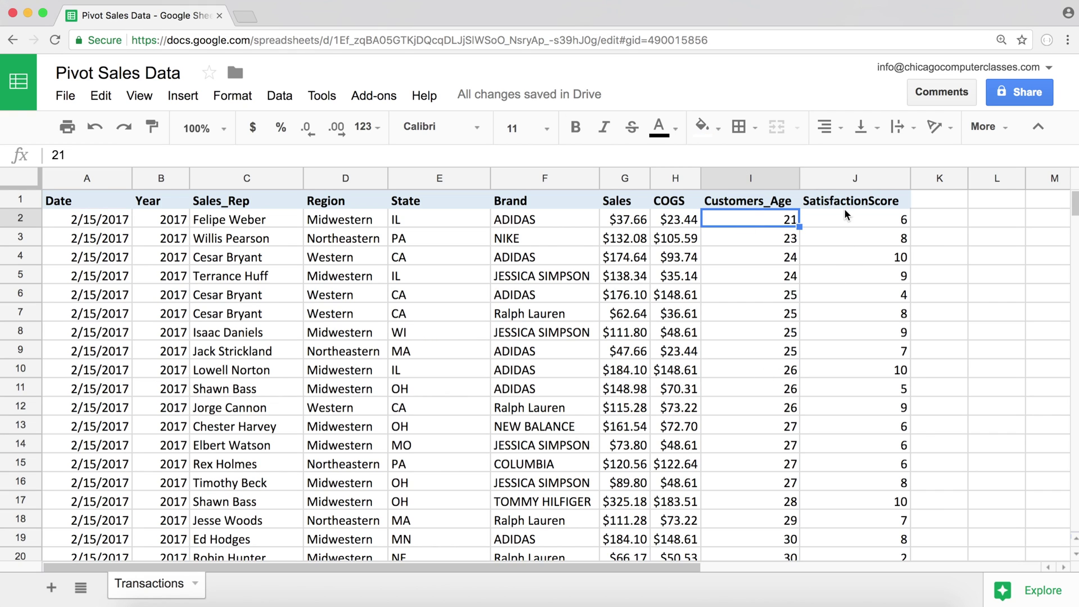
left_click_drag(845, 216, 825, 469)
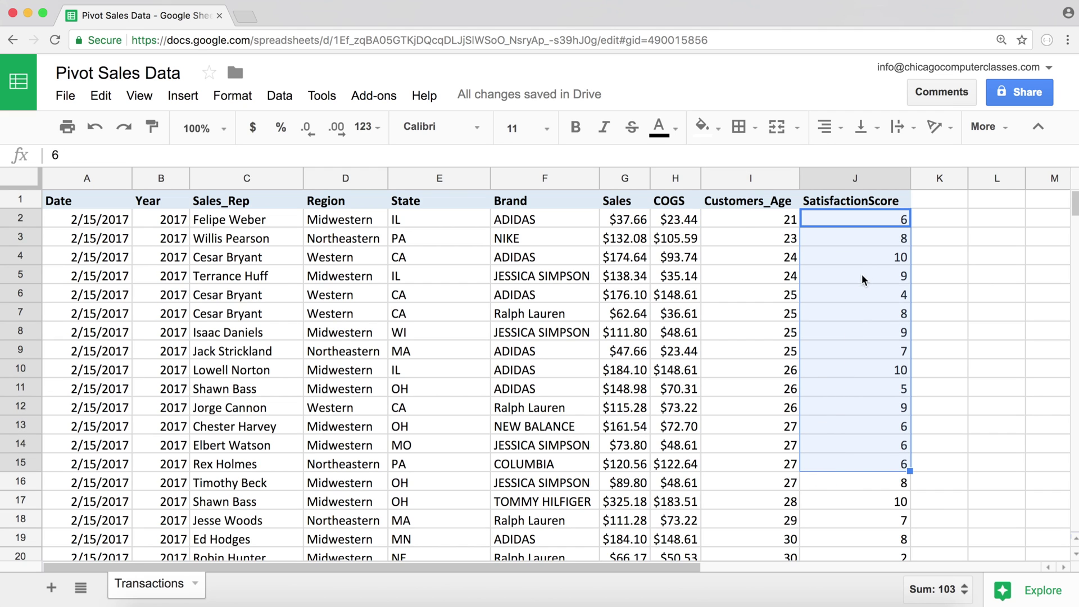
left_click(865, 257)
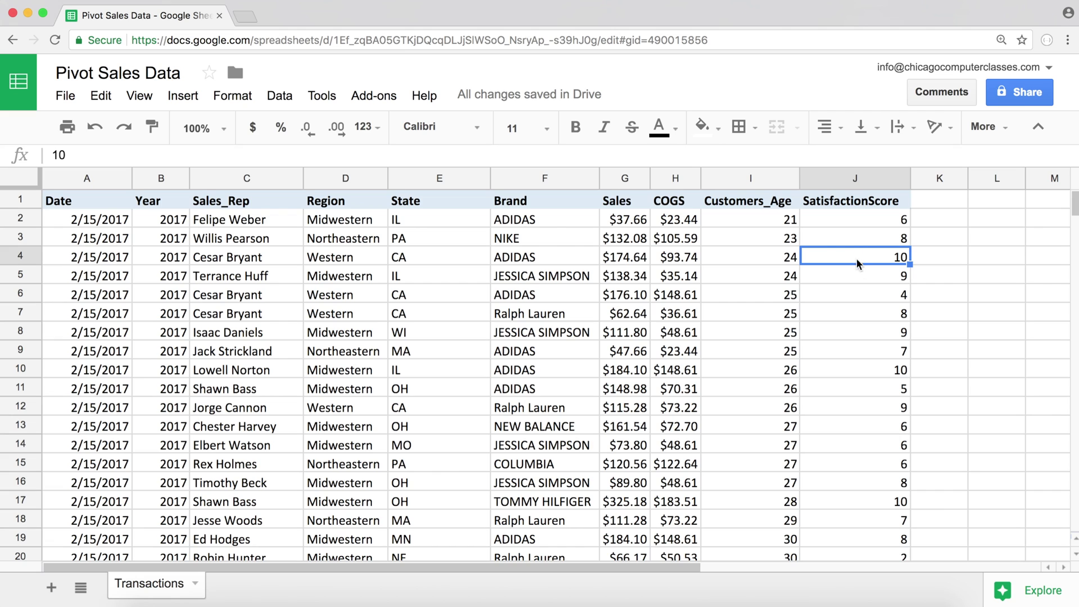
left_click(768, 221)
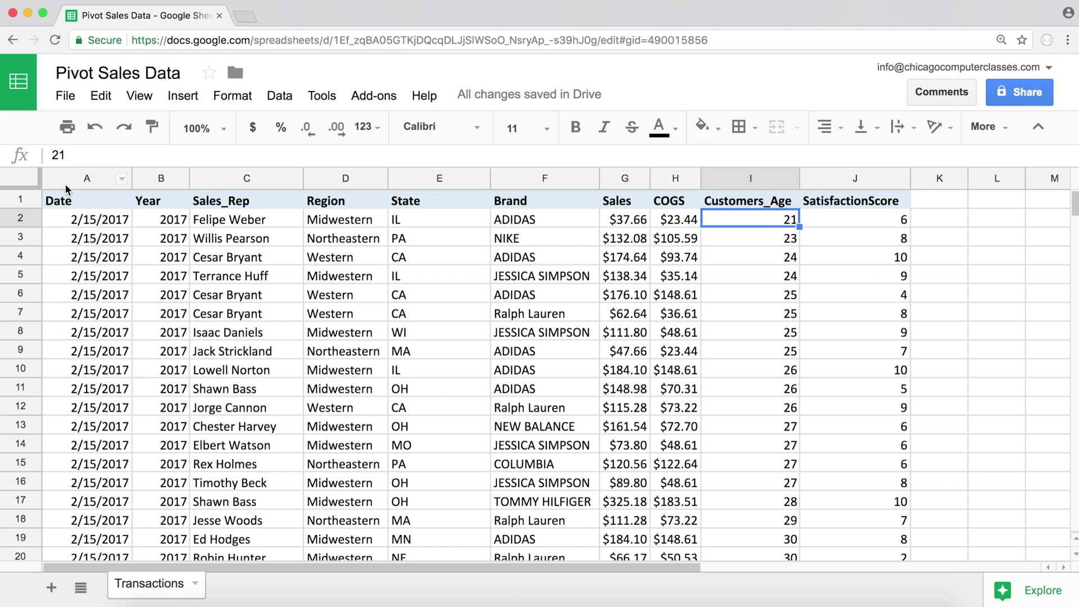
left_click(74, 201)
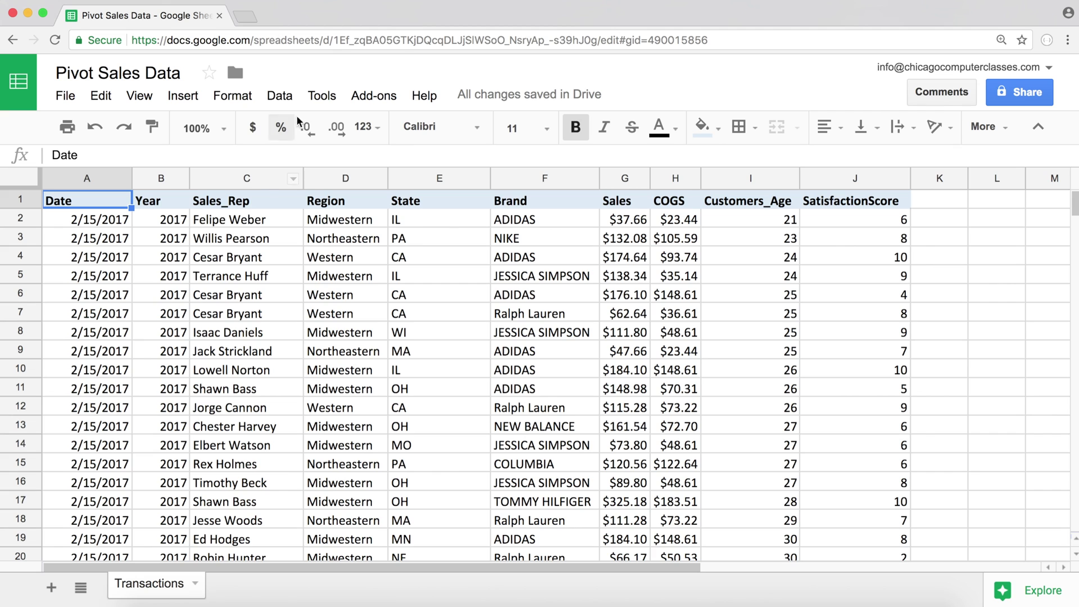
left_click(278, 97)
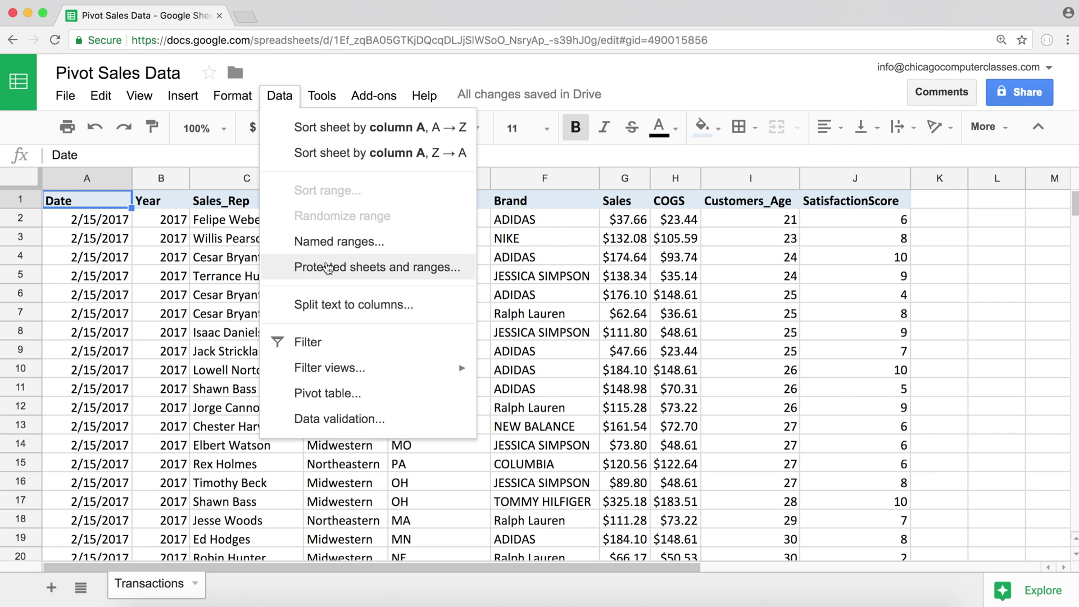
Create a new pivot table sheet, checking a block of Sales totals on Transactions
left_click(358, 403)
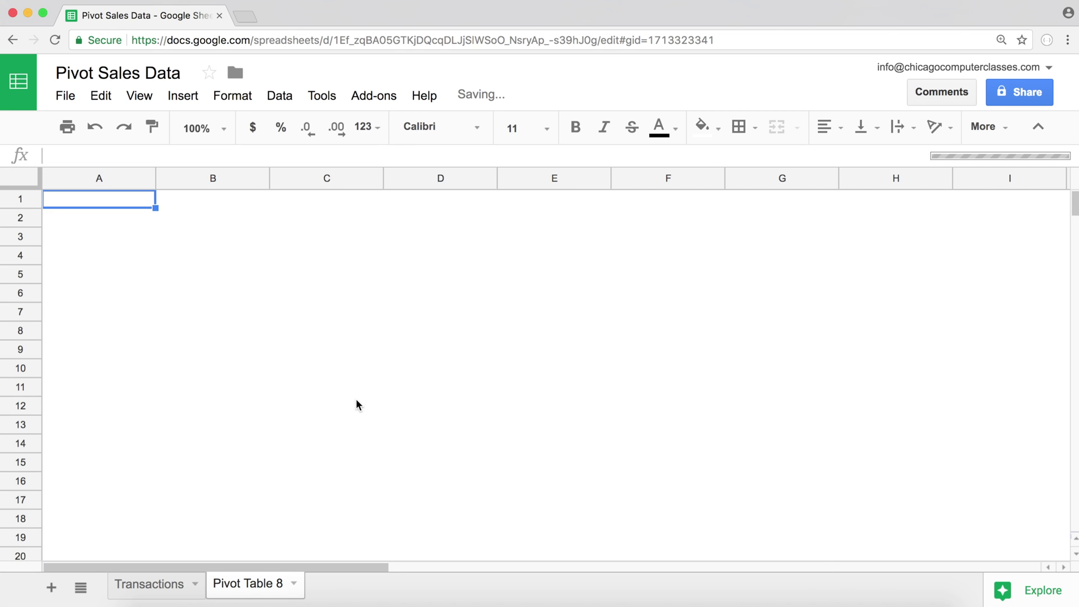
left_click(156, 583)
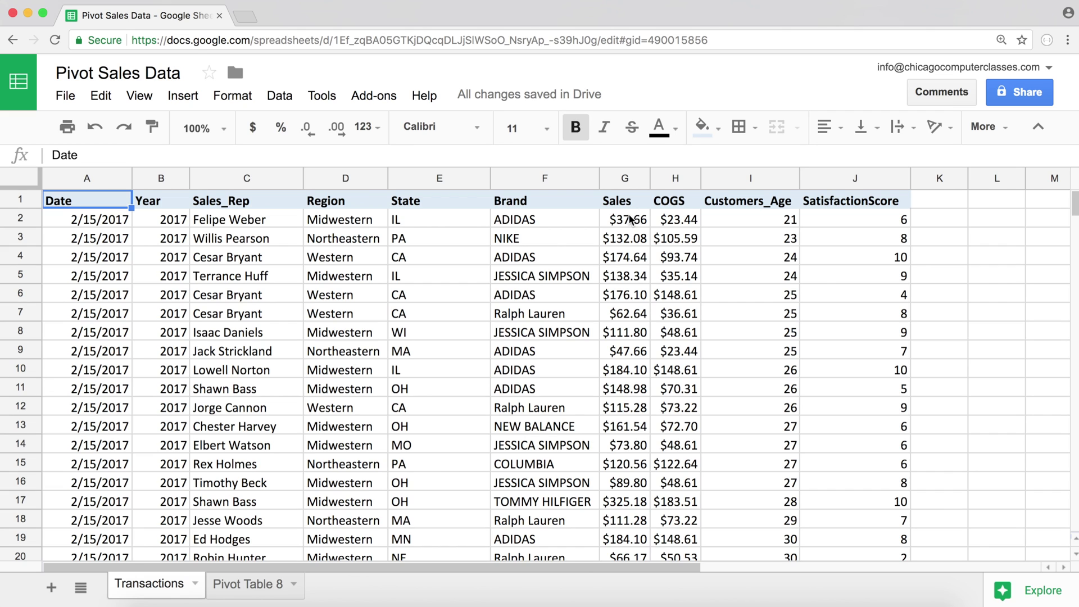
left_click_drag(626, 218, 625, 351)
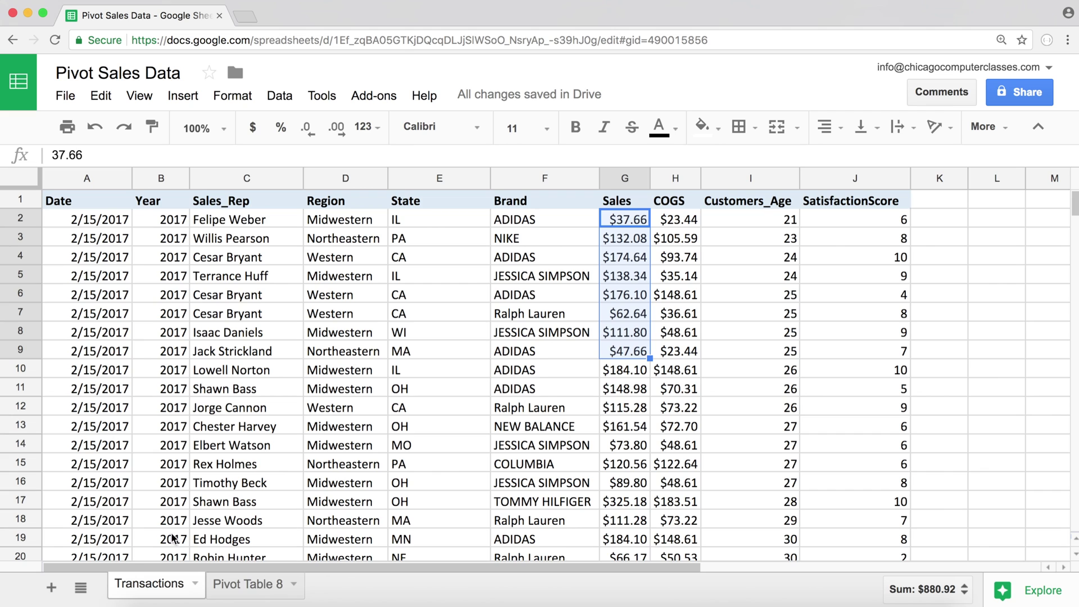
left_click(250, 588)
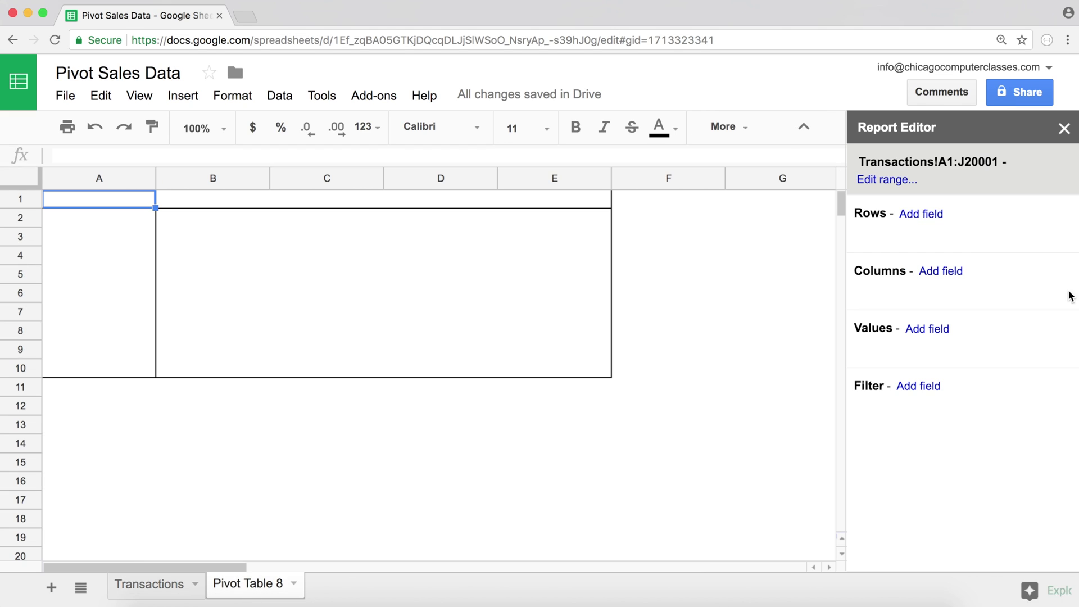
Add Sales as the summed value, Year as columns and Region as rows
left_click(925, 331)
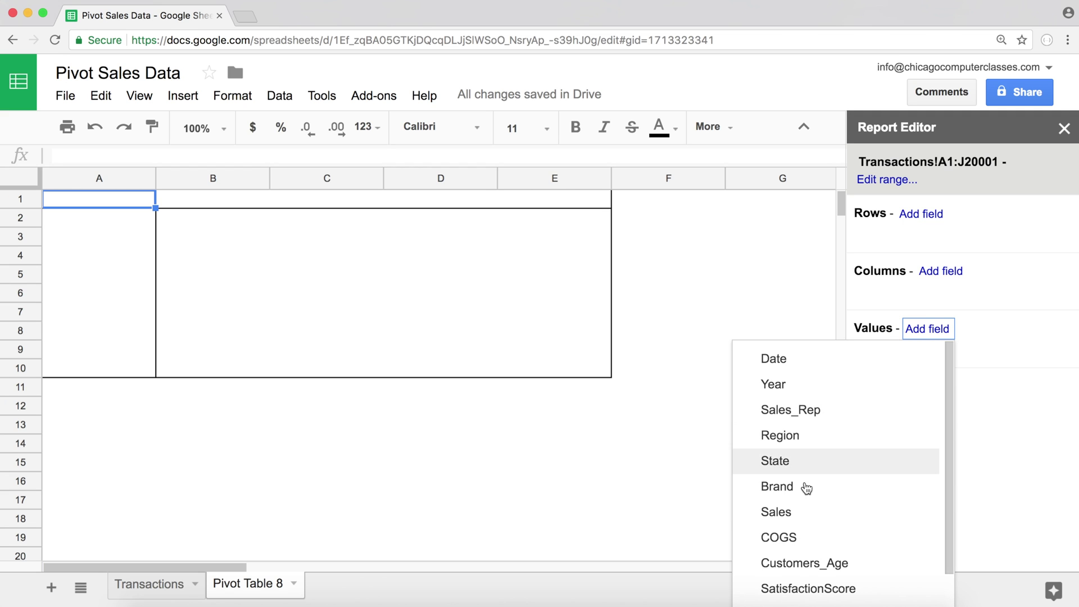
left_click(808, 514)
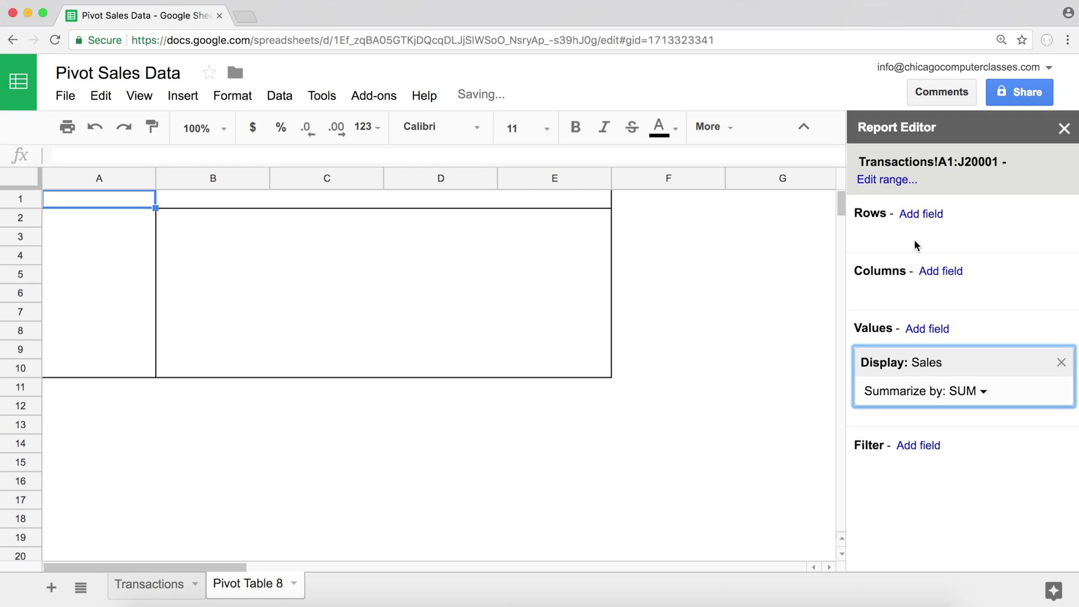
left_click(936, 272)
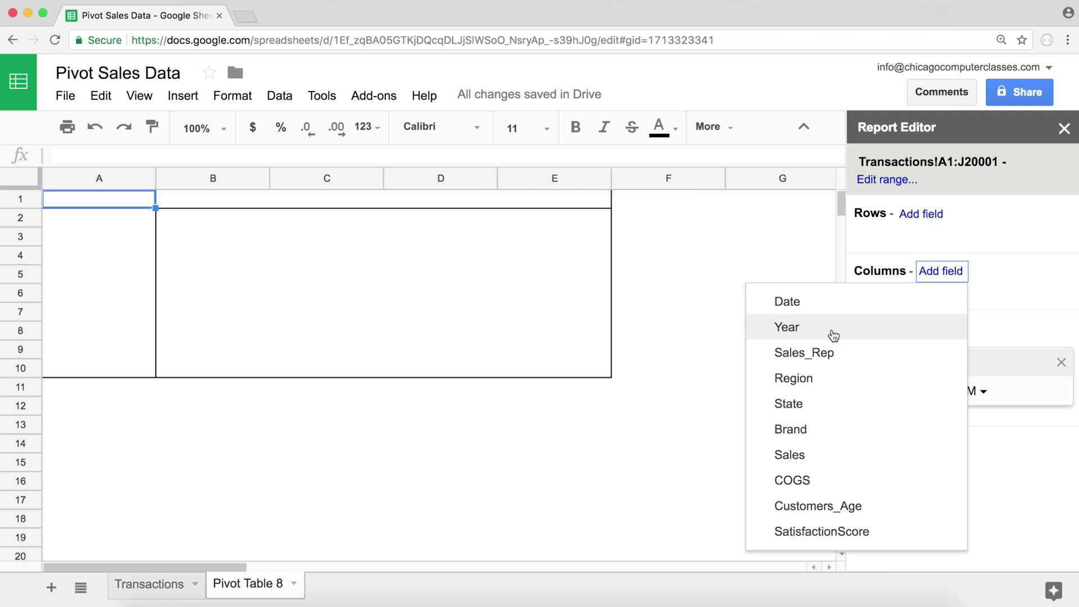
left_click(833, 335)
left_click(925, 214)
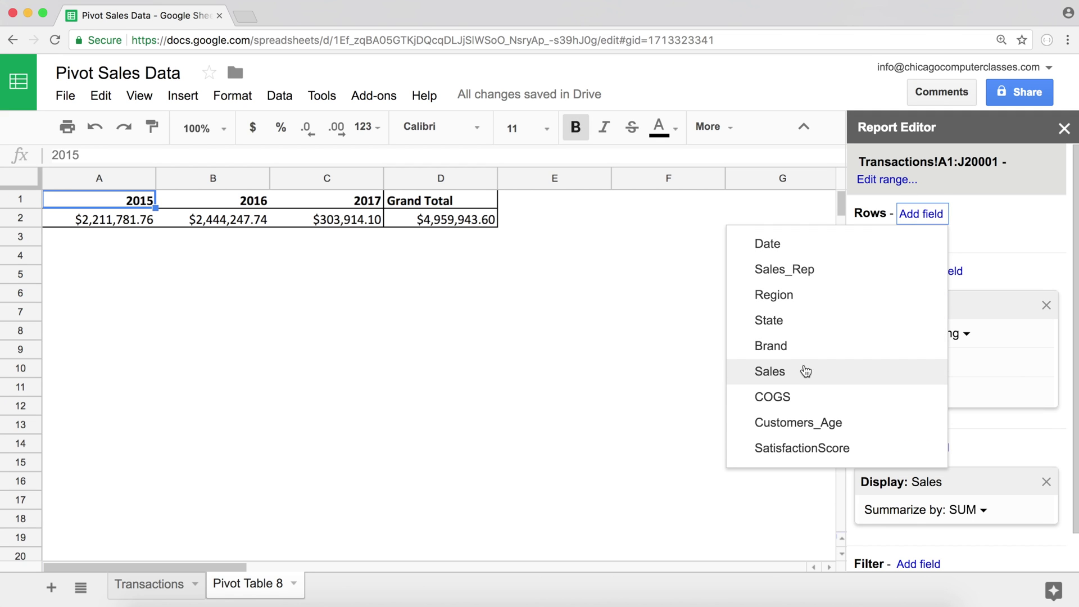
left_click(795, 295)
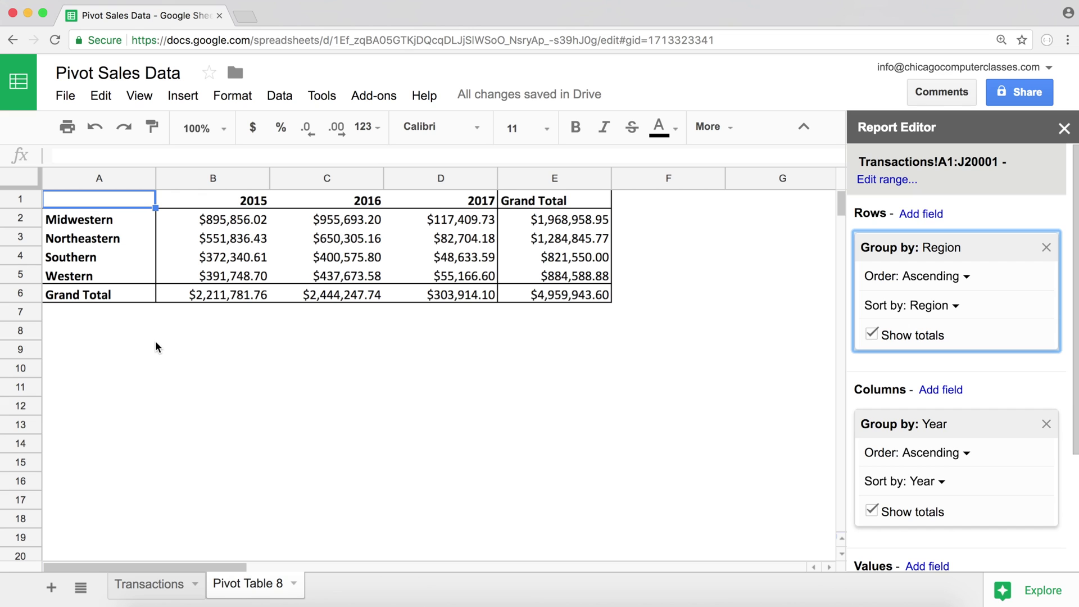
Change the Sales summary from SUM to AVERAGE
scroll(1047, 376, "down", 3)
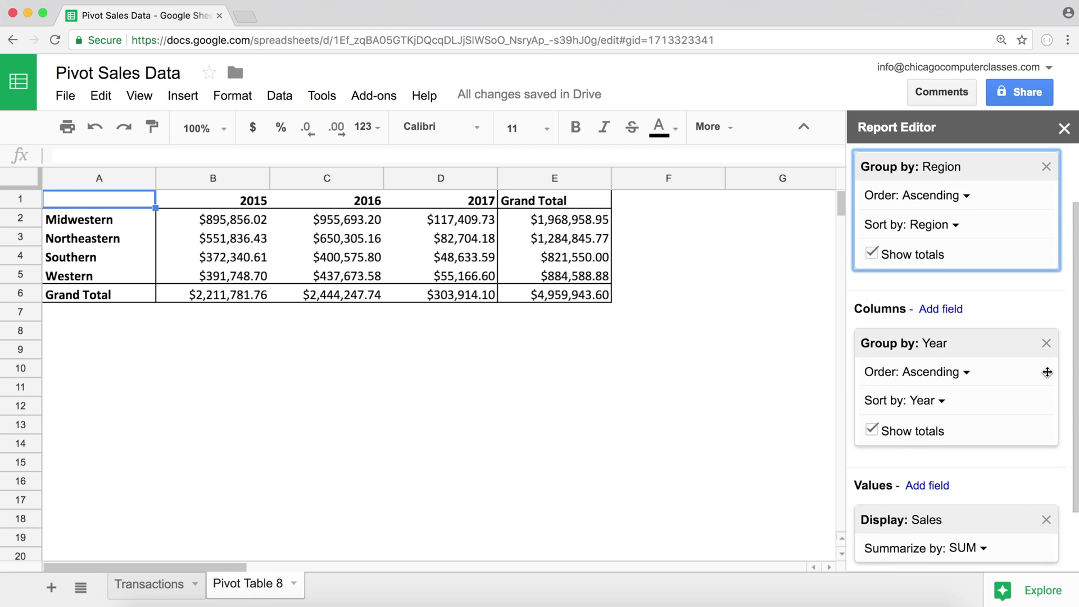
scroll(1046, 371, "down", 2)
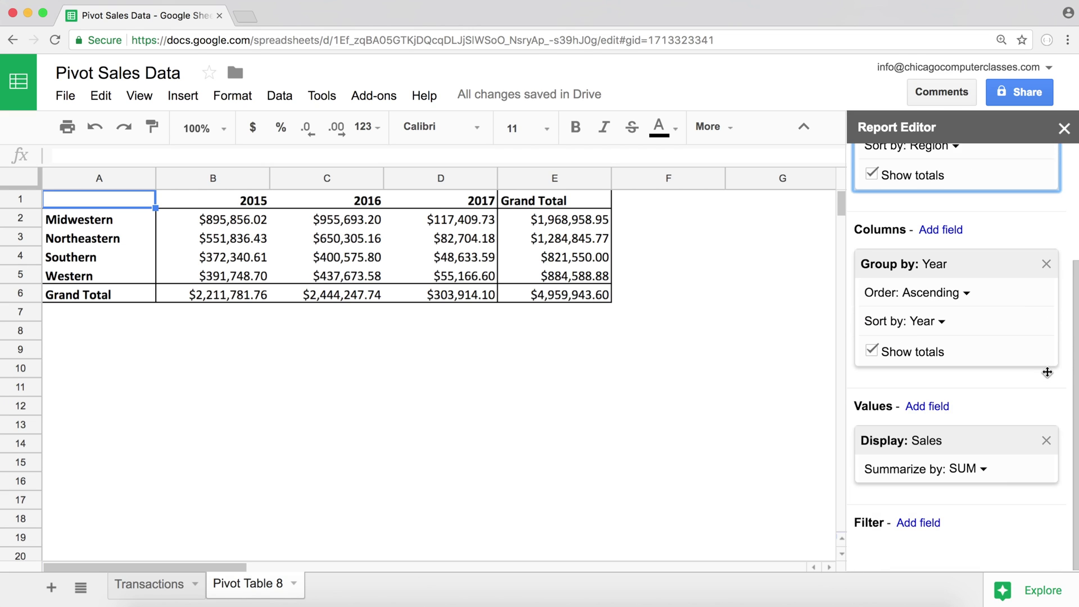
left_click(981, 471)
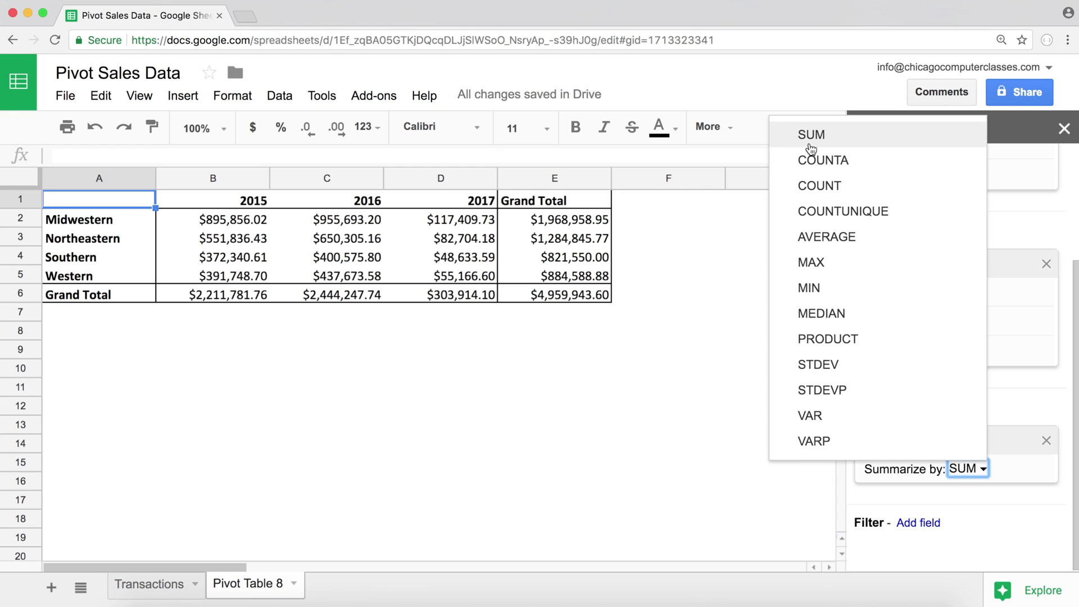
left_click(849, 242)
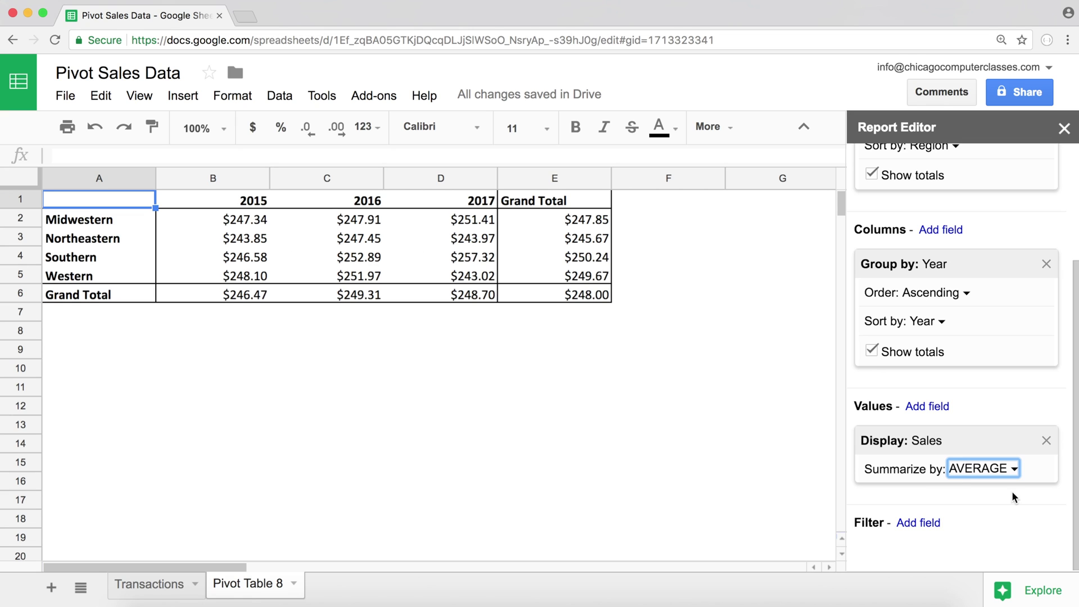
Switch the Sales summary to COUNT and check the total of the 2015 counts
left_click(1007, 476)
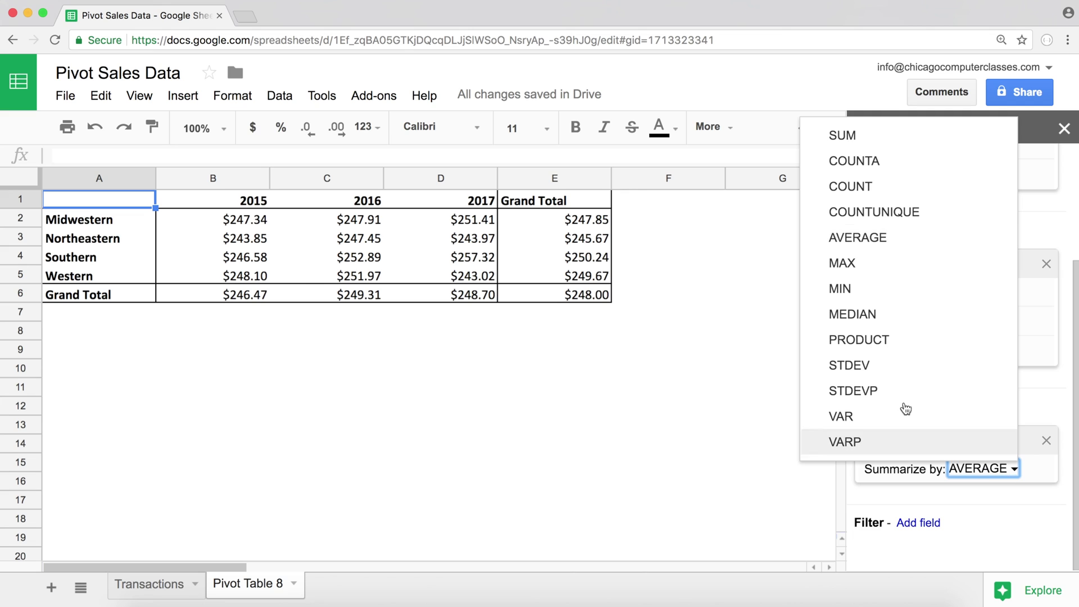
left_click(872, 187)
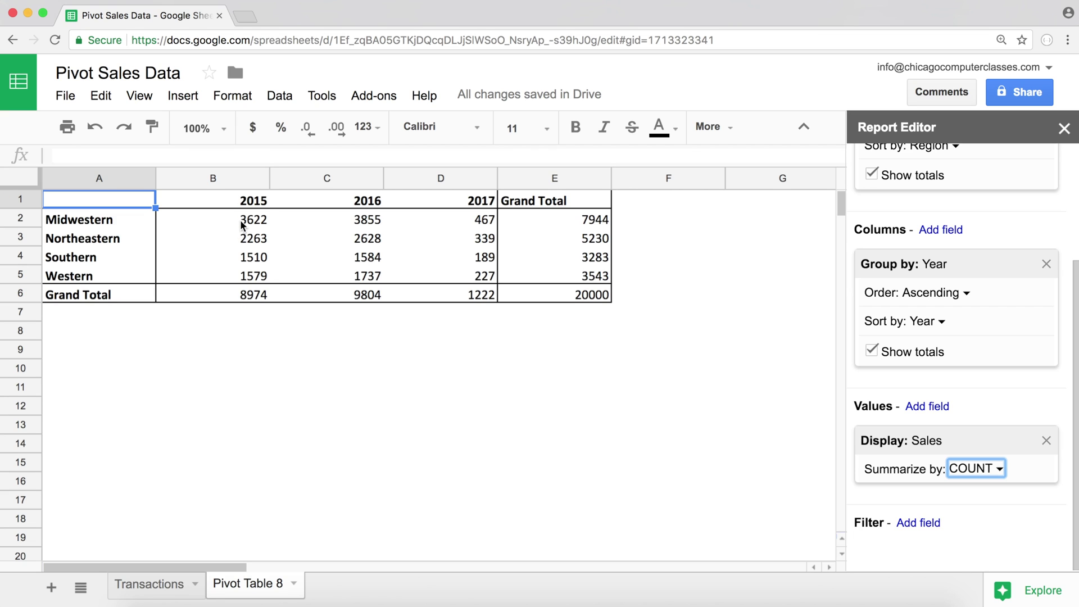
left_click_drag(246, 218, 233, 277)
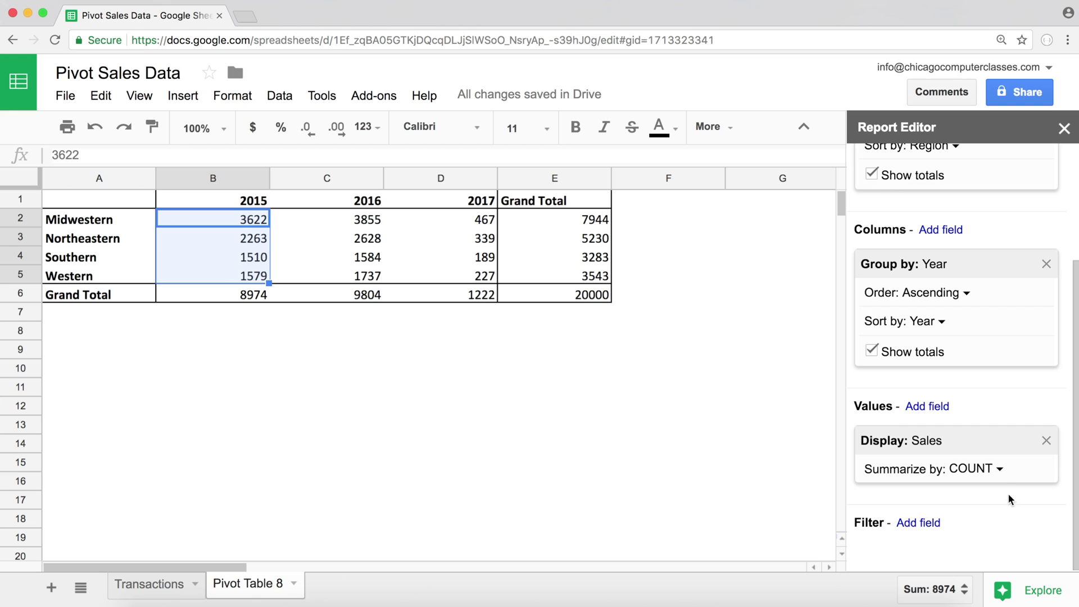
left_click(999, 470)
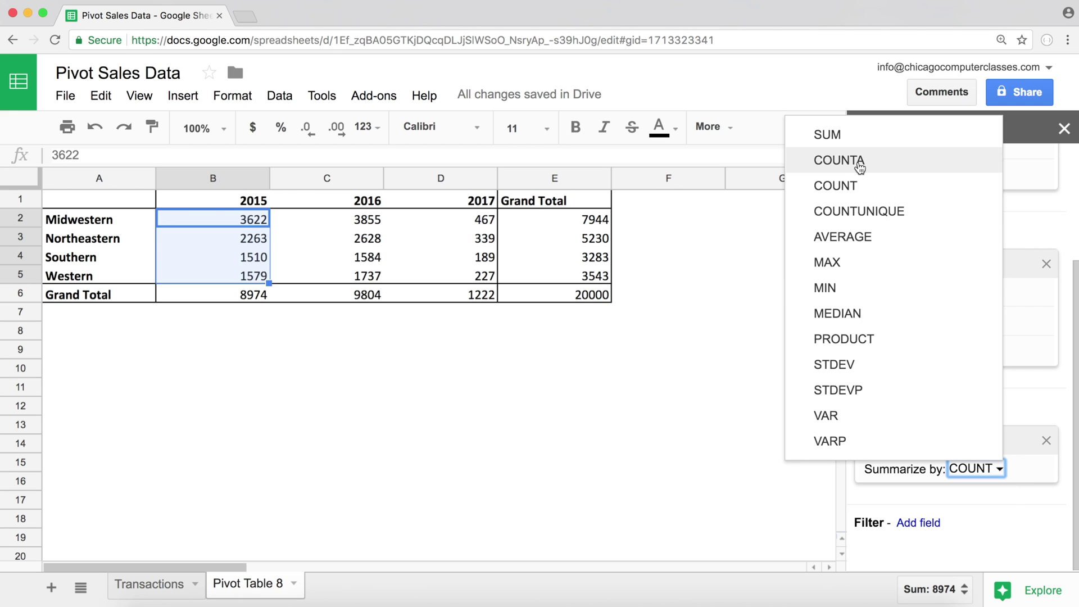
left_click(855, 190)
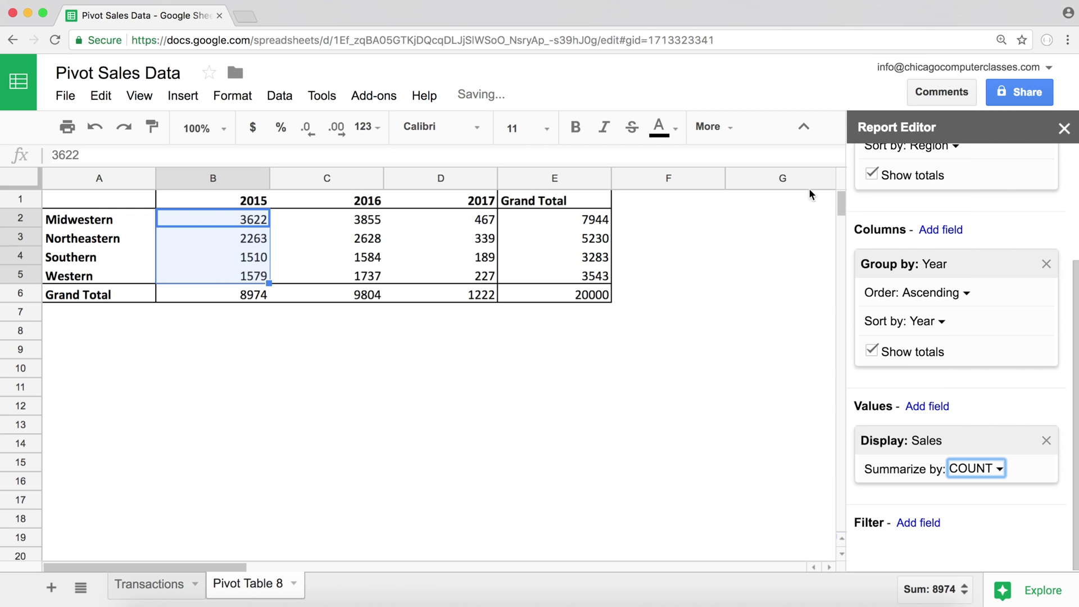
left_click(171, 589)
Review Sales values in G3 and G6, then locate the Midwestern 2017 pivot count 467
left_click_drag(625, 202, 623, 447)
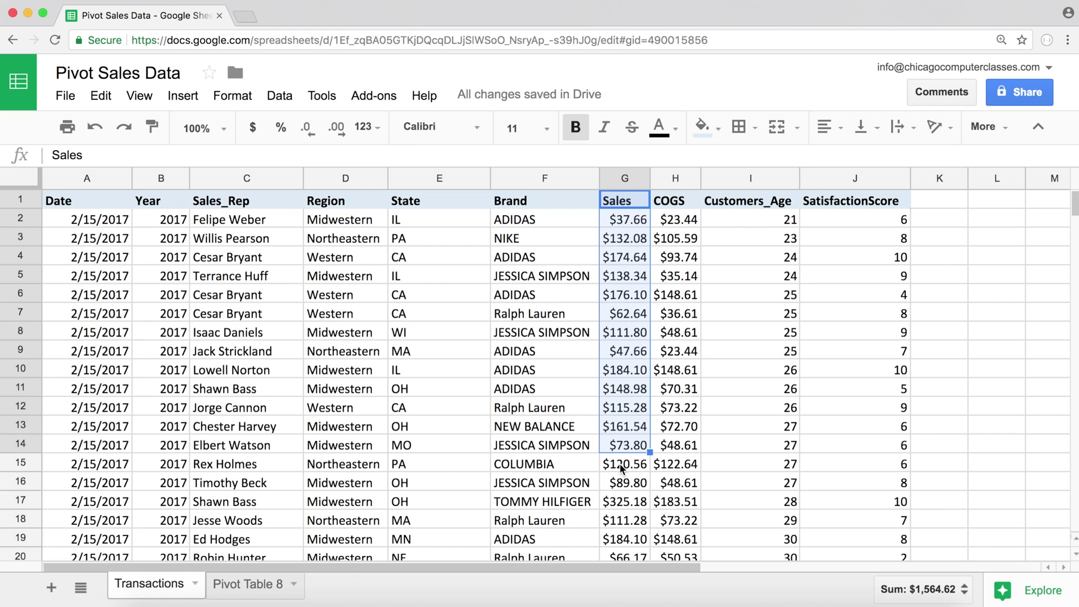
left_click(642, 244)
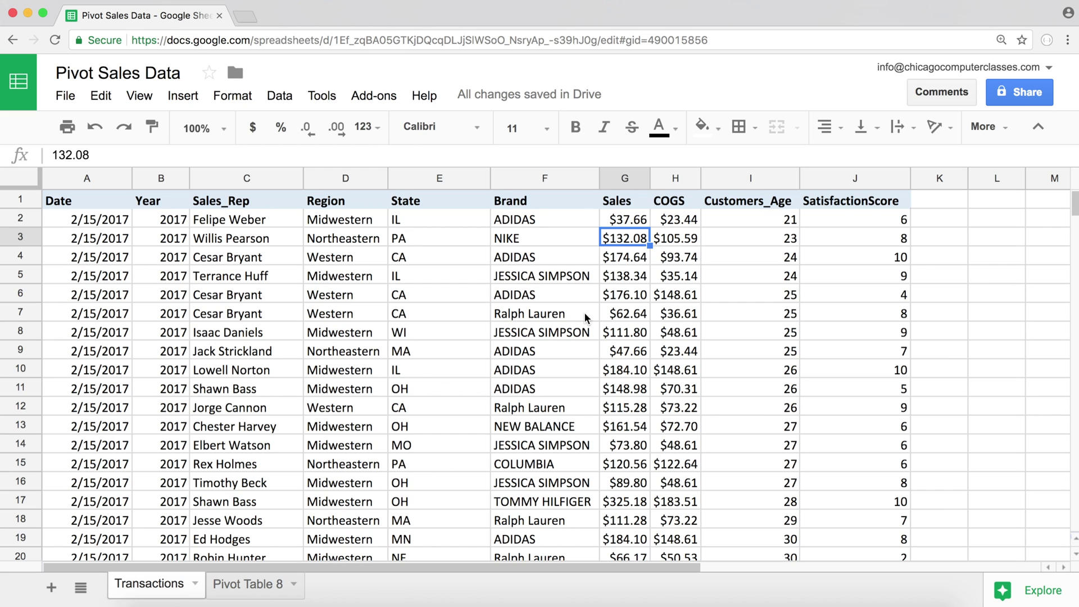
left_click(633, 294)
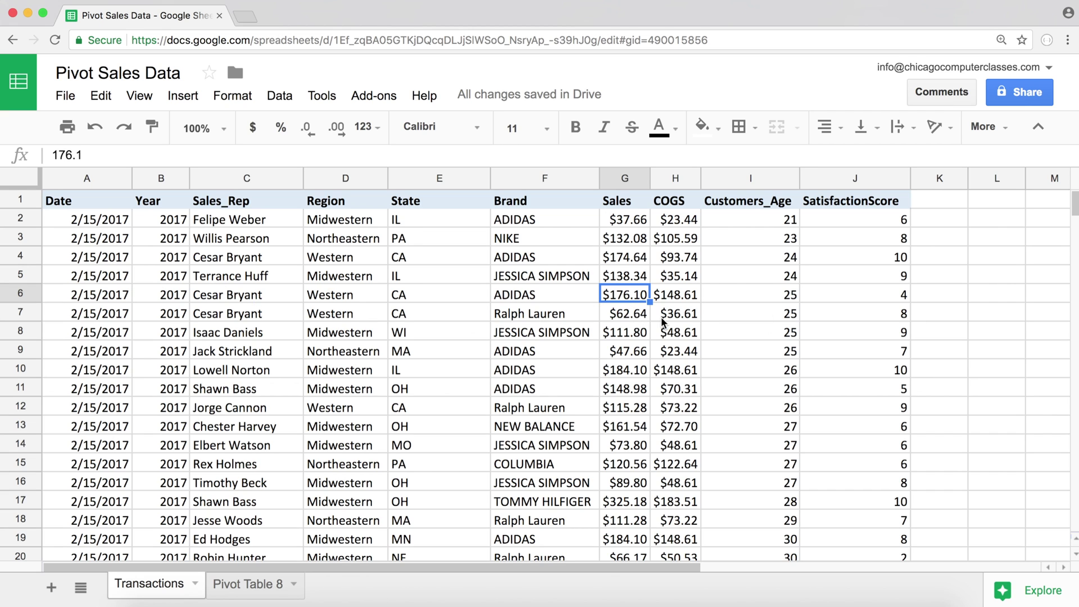
left_click(231, 586)
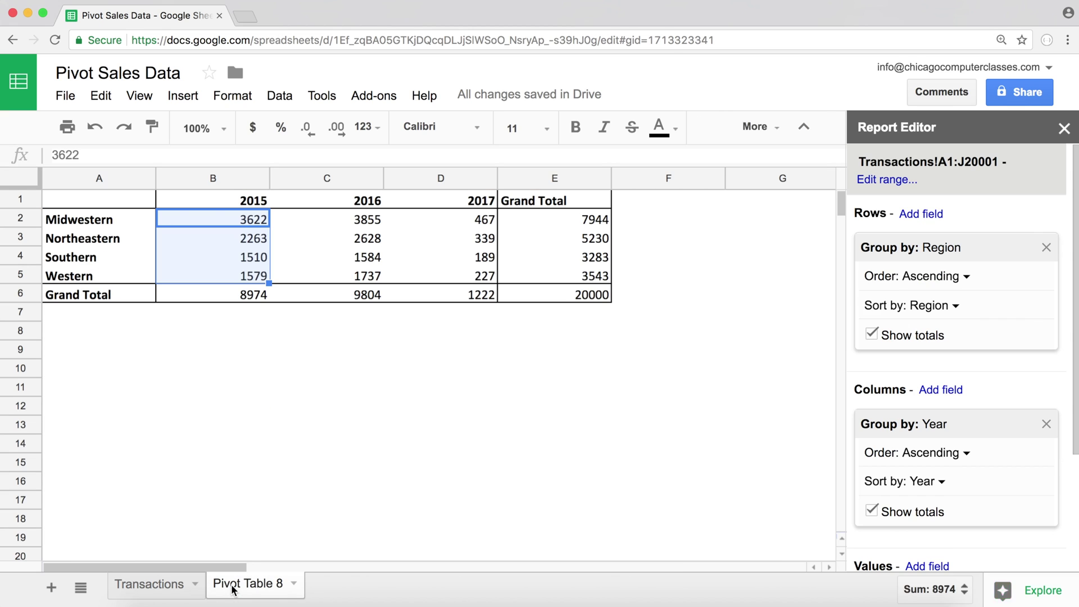
left_click(245, 219)
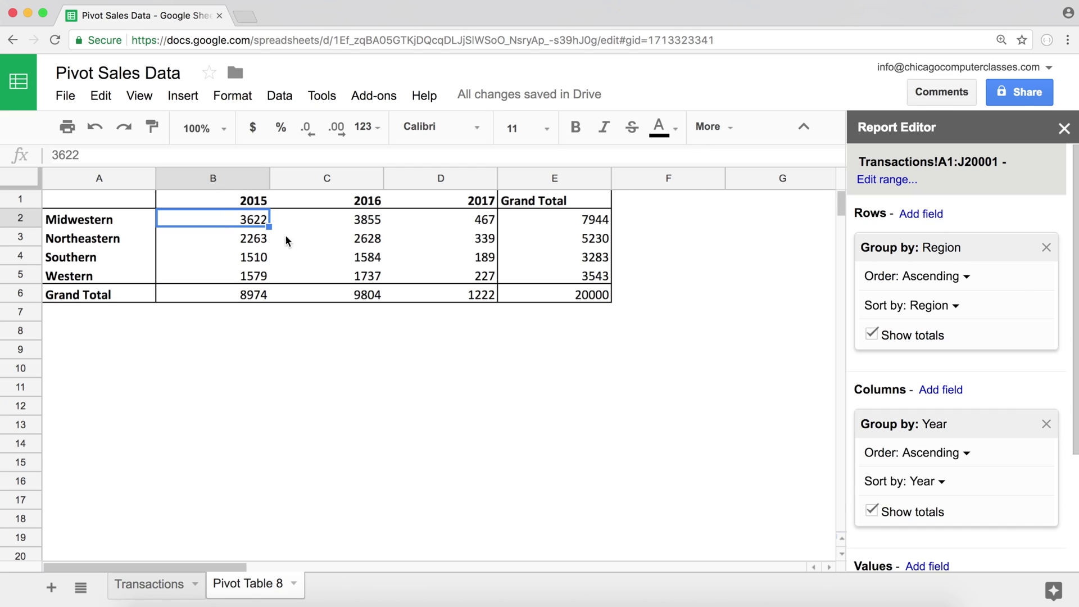
left_click(482, 219)
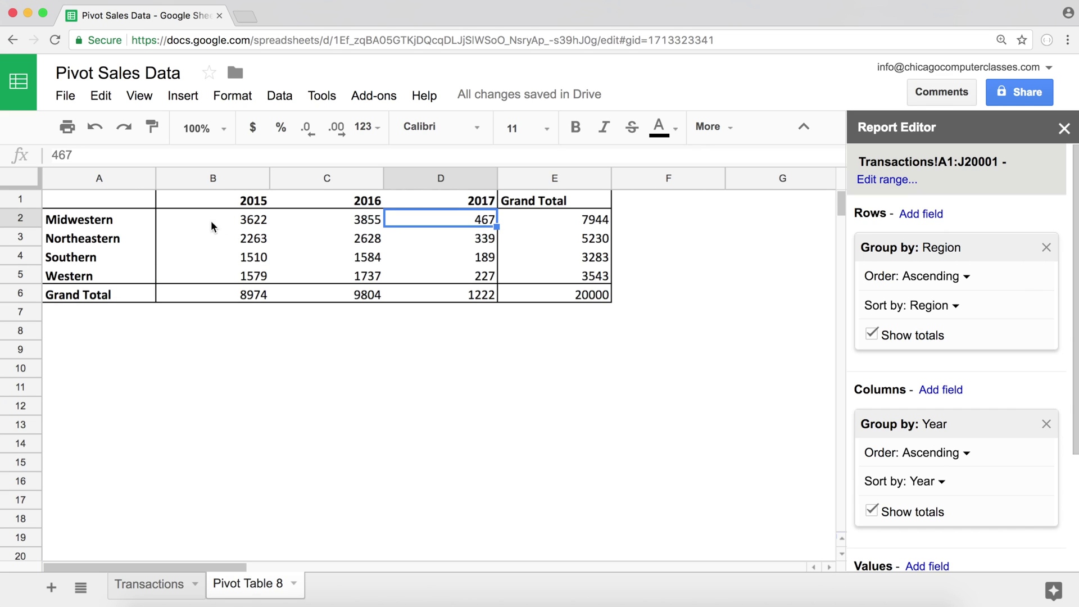
left_click(111, 224)
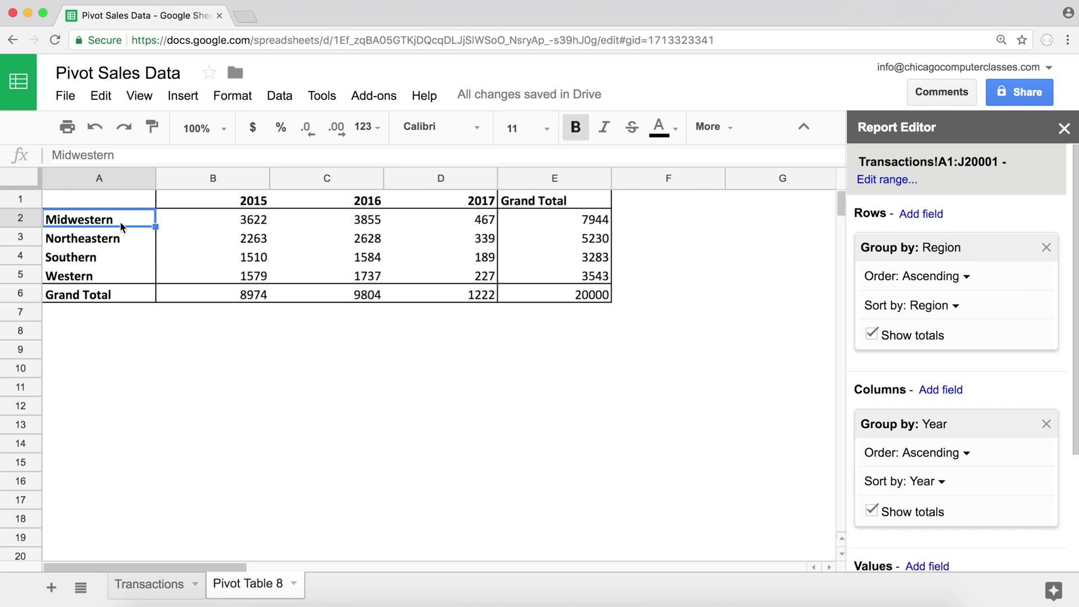
left_click(493, 220)
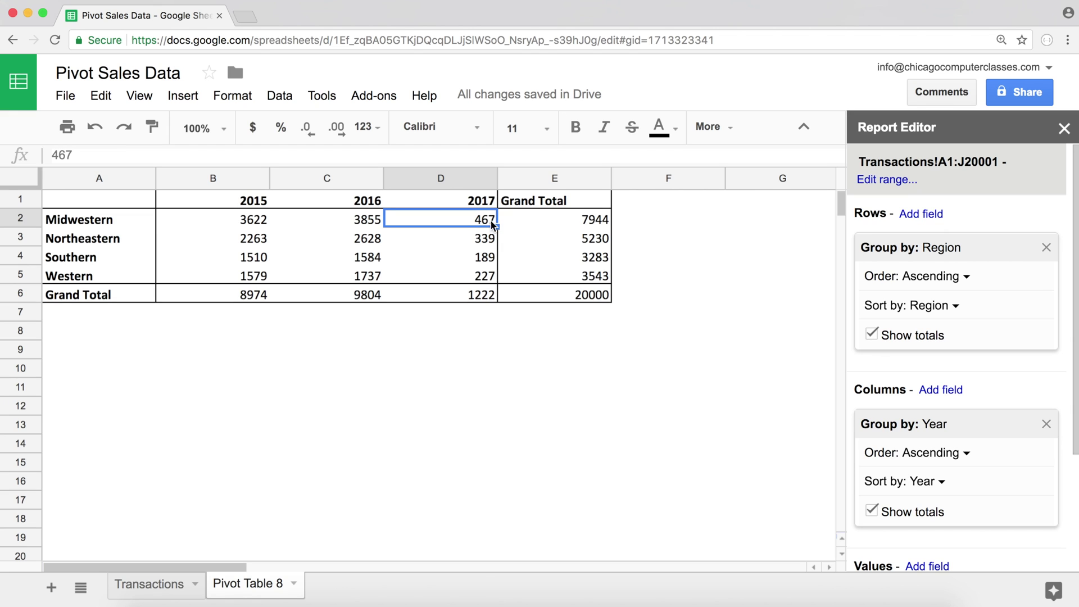
Enter 467 in cell F2 beside the pivot table
left_click(668, 220)
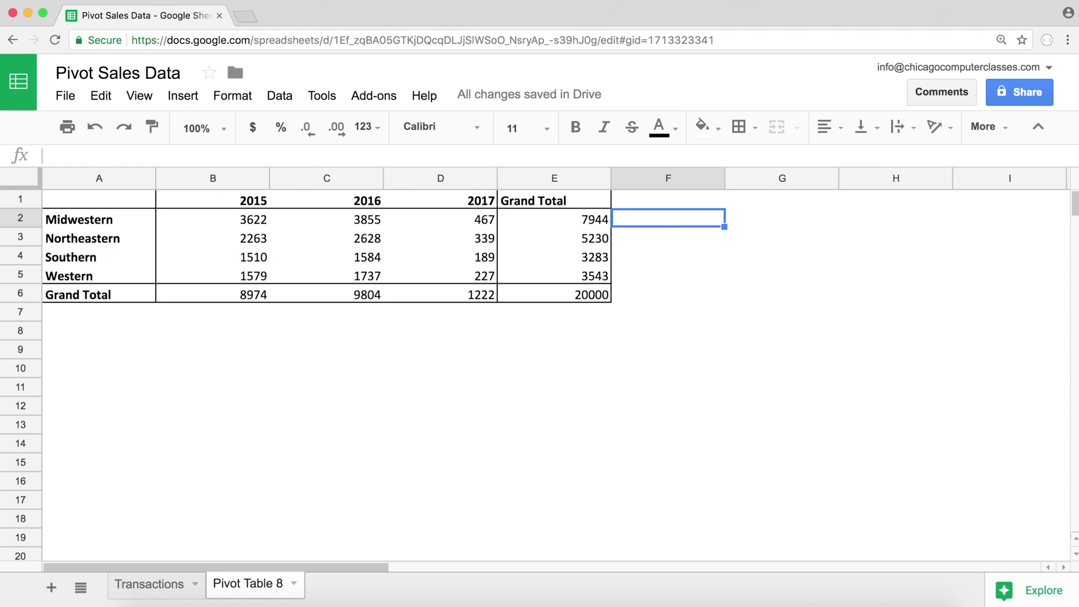
type("467")
left_click(661, 236)
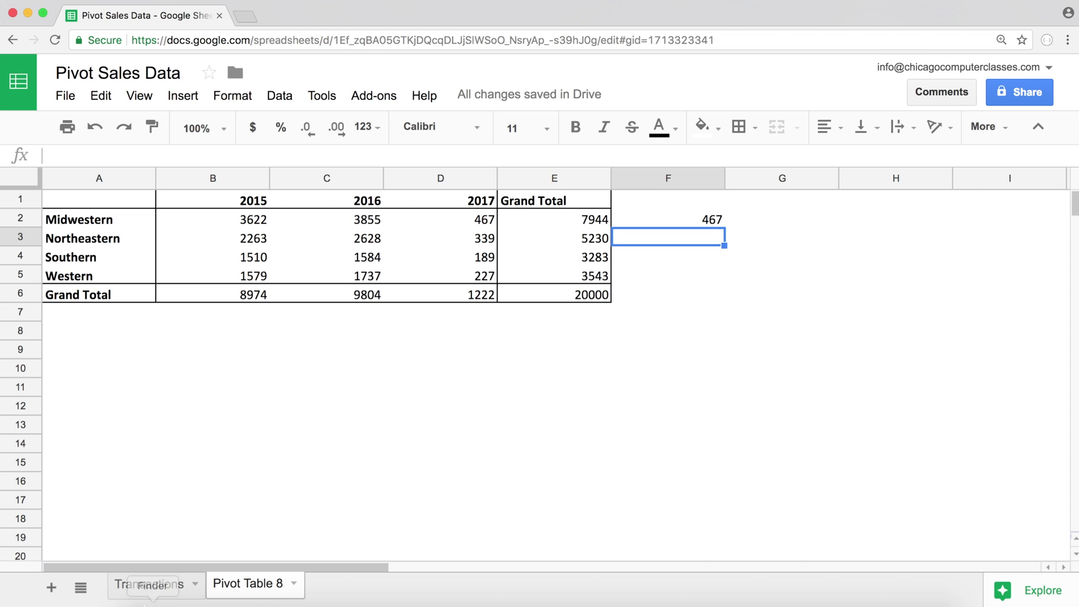
left_click(149, 585)
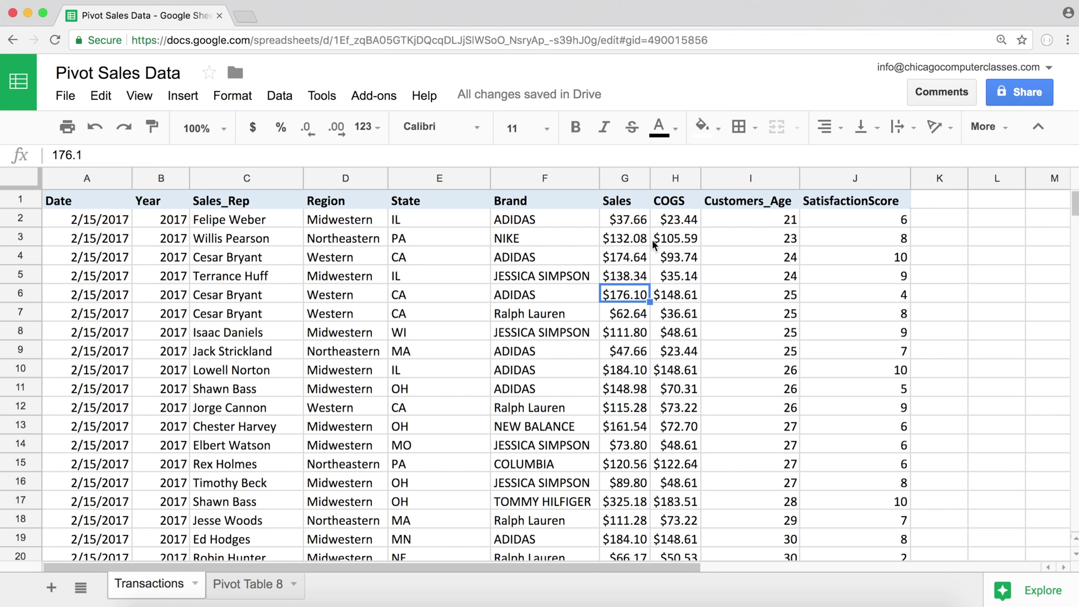
Clear the first Midwestern transaction's $37.66 Sales amount in G2
left_click(104, 258)
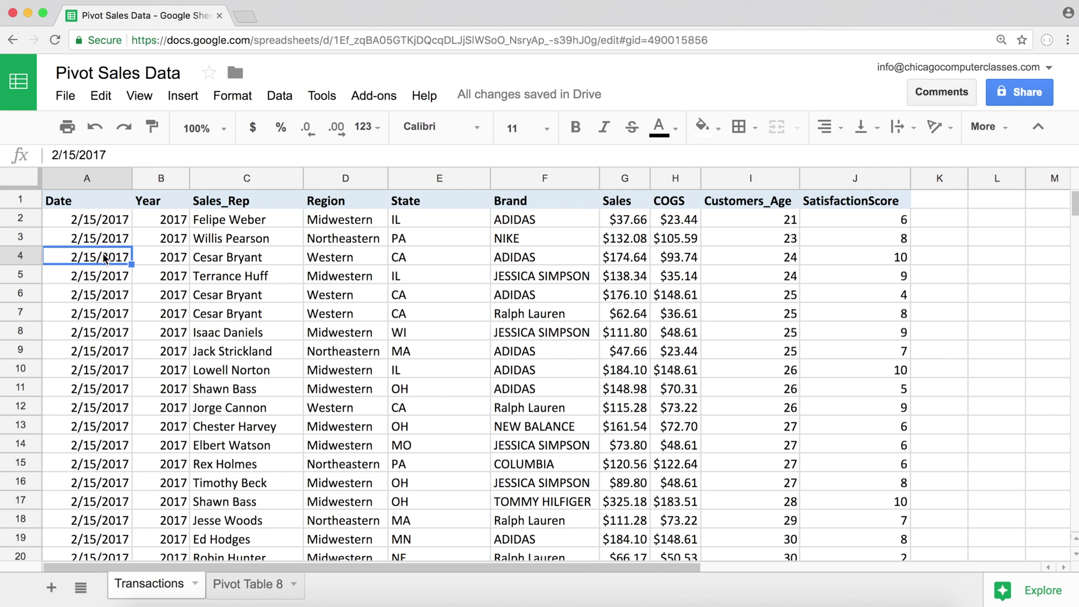
left_click(353, 222)
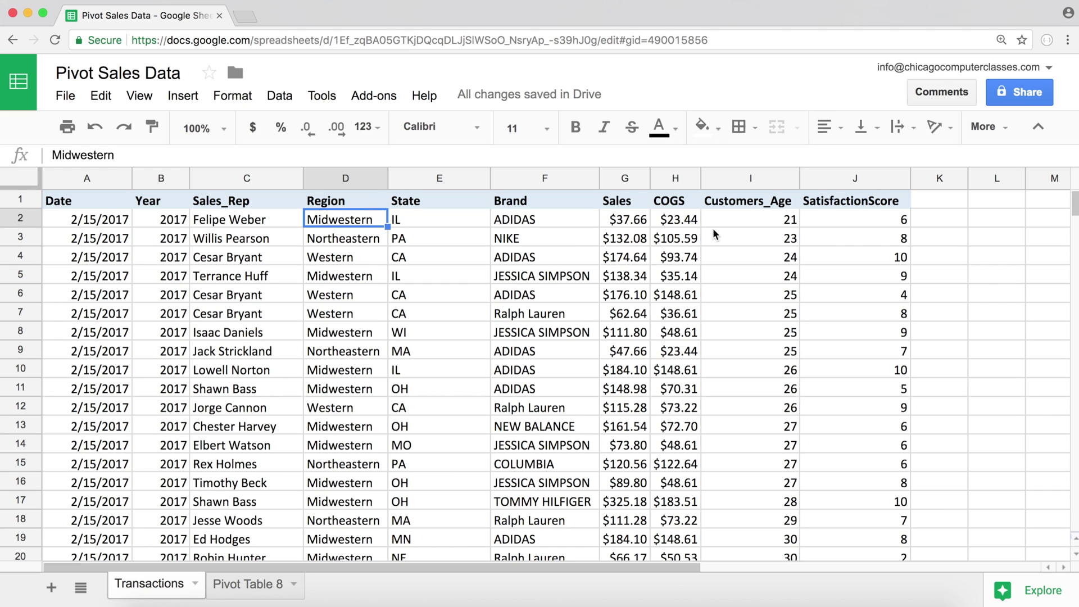
left_click(628, 221)
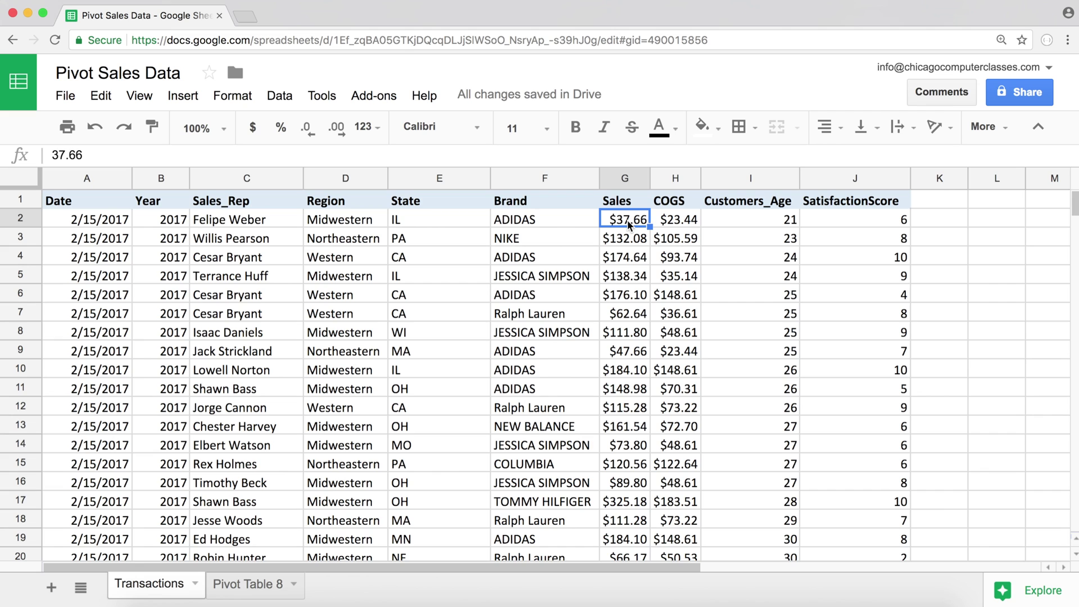
key("Delete")
key("Down")
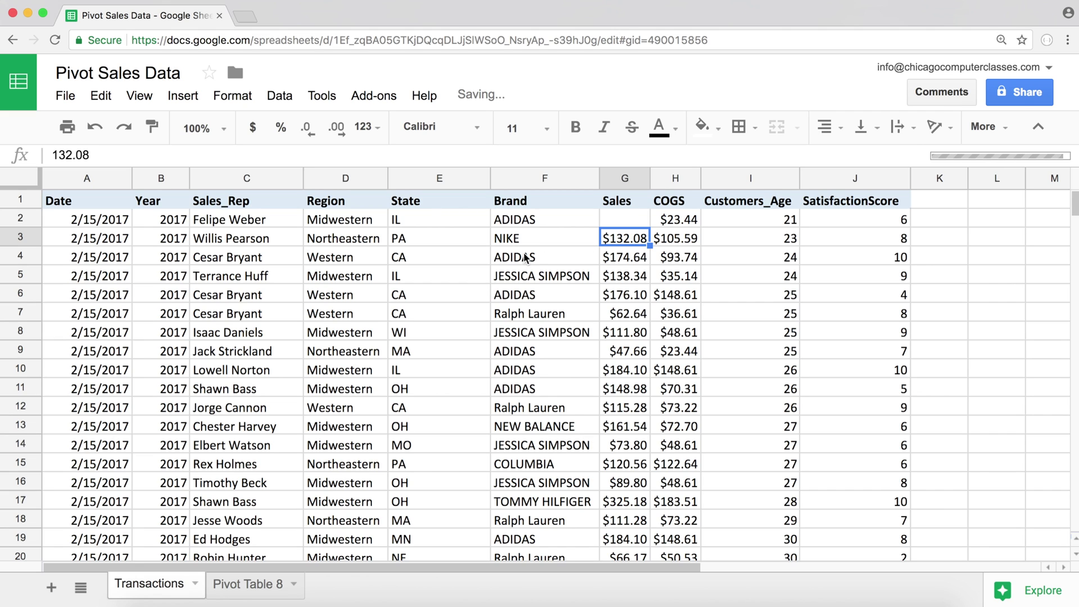
Confirm the pivot's Midwestern 2017 count dropped to 466 and review the blank G2
left_click(242, 585)
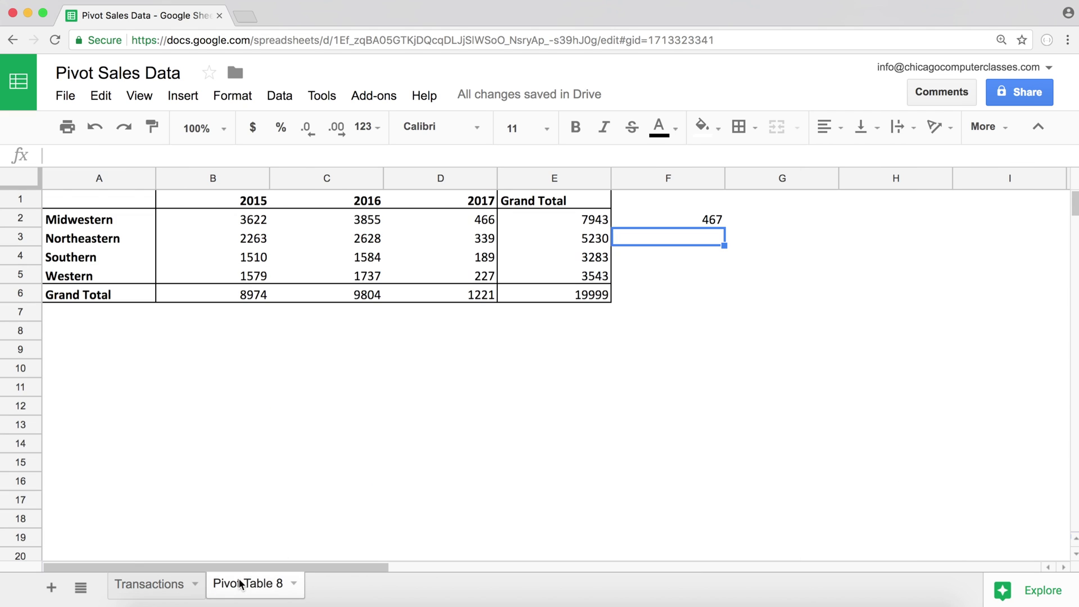
left_click(494, 224)
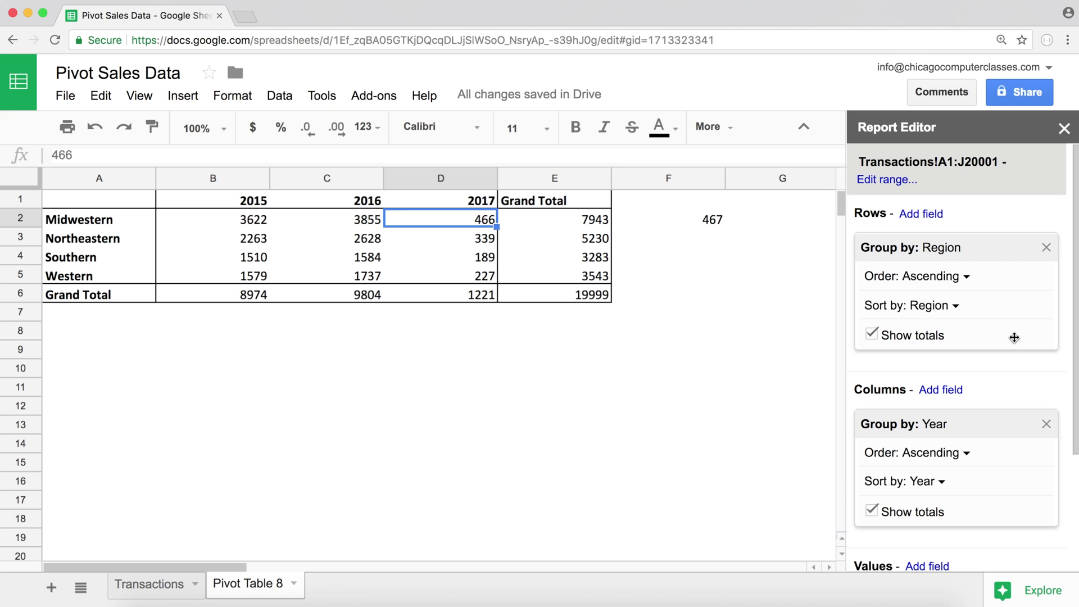
left_click_drag(1076, 299, 1072, 441)
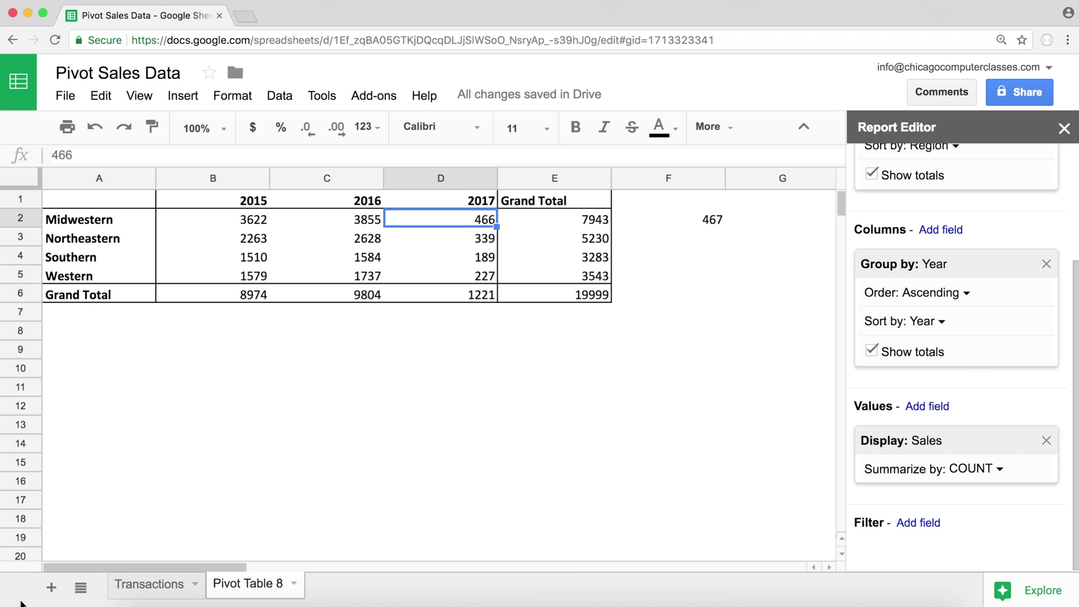
left_click(147, 589)
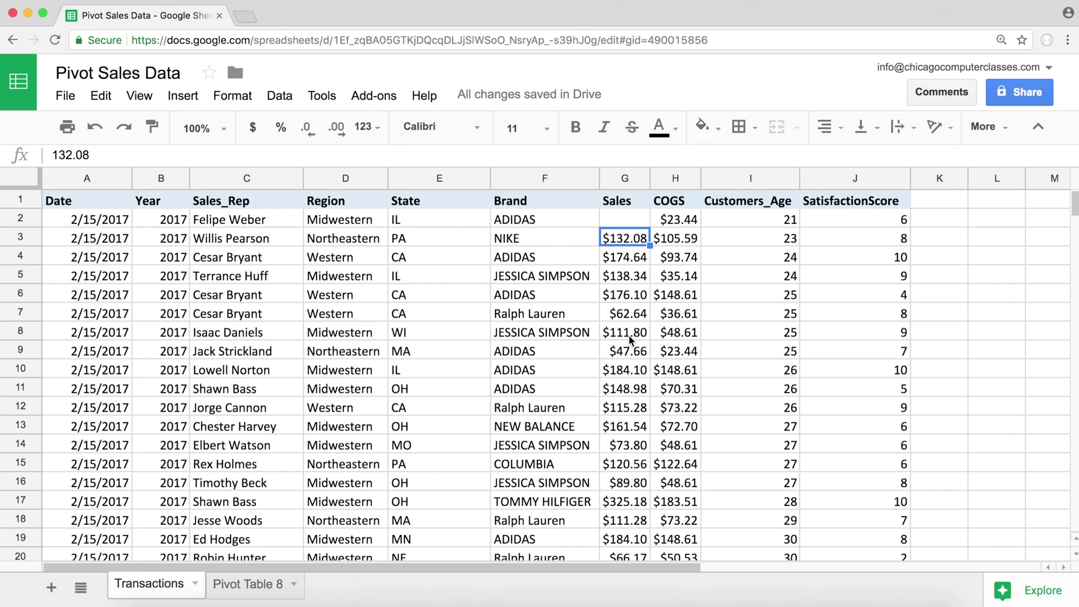
left_click_drag(577, 218, 728, 217)
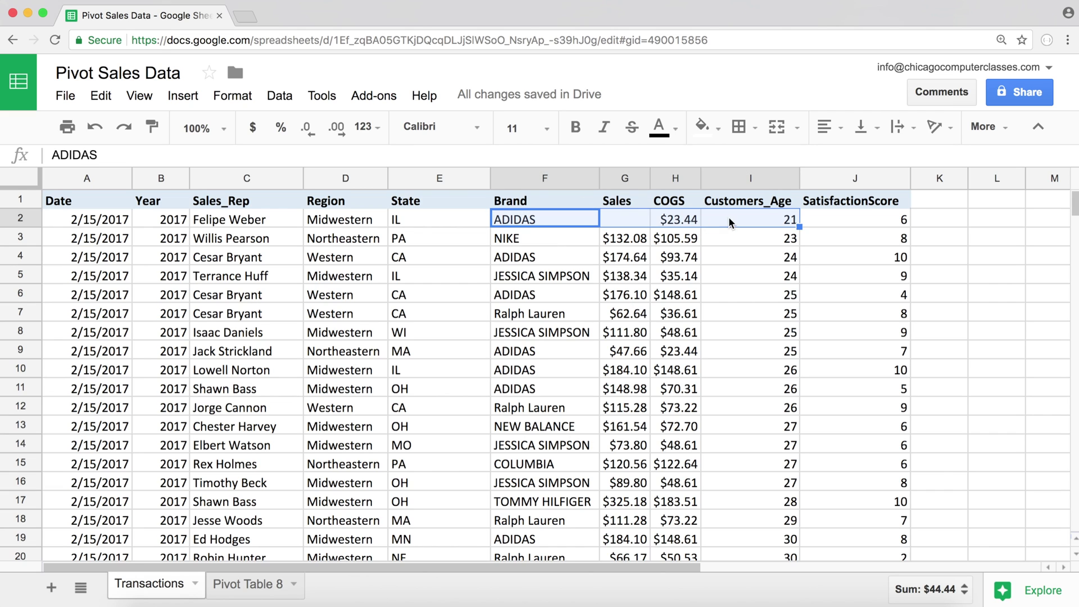
left_click(602, 220)
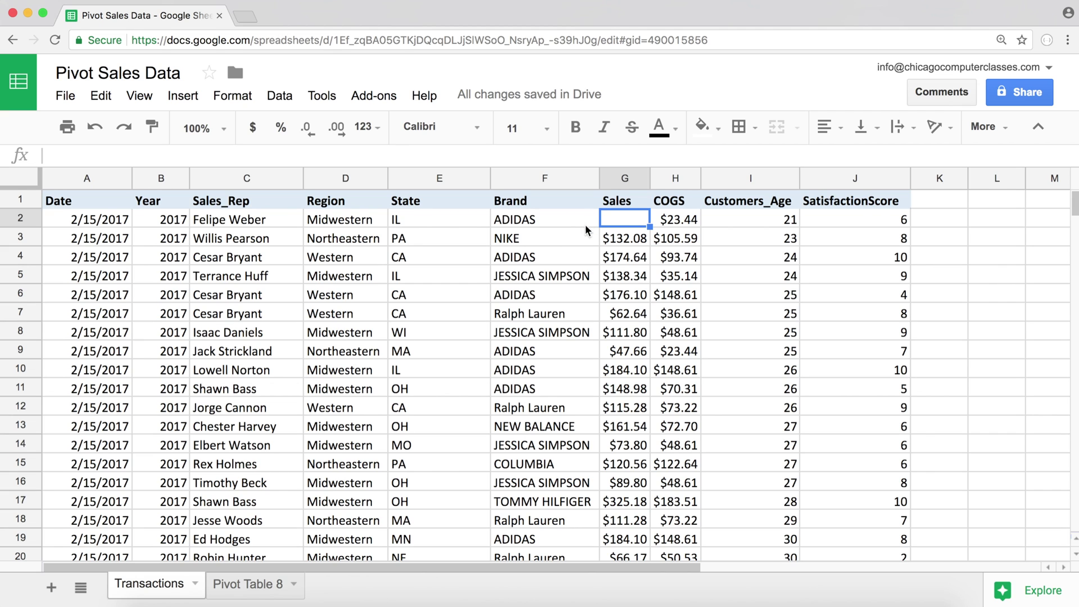
Replace the $138.34 Sales amount in G5 with the text 'aa'
left_click(225, 585)
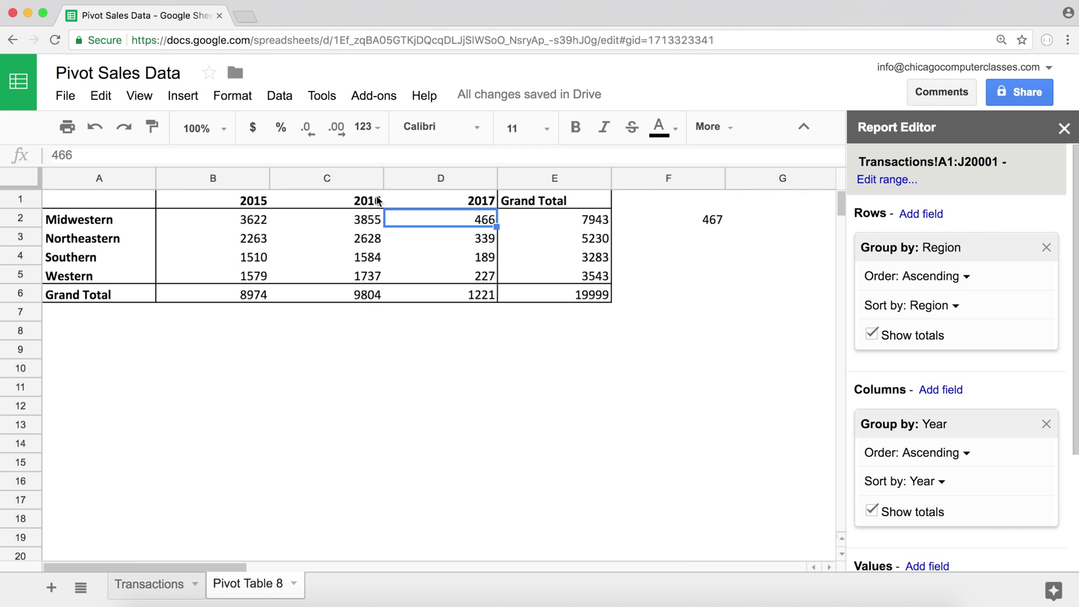
left_click(150, 585)
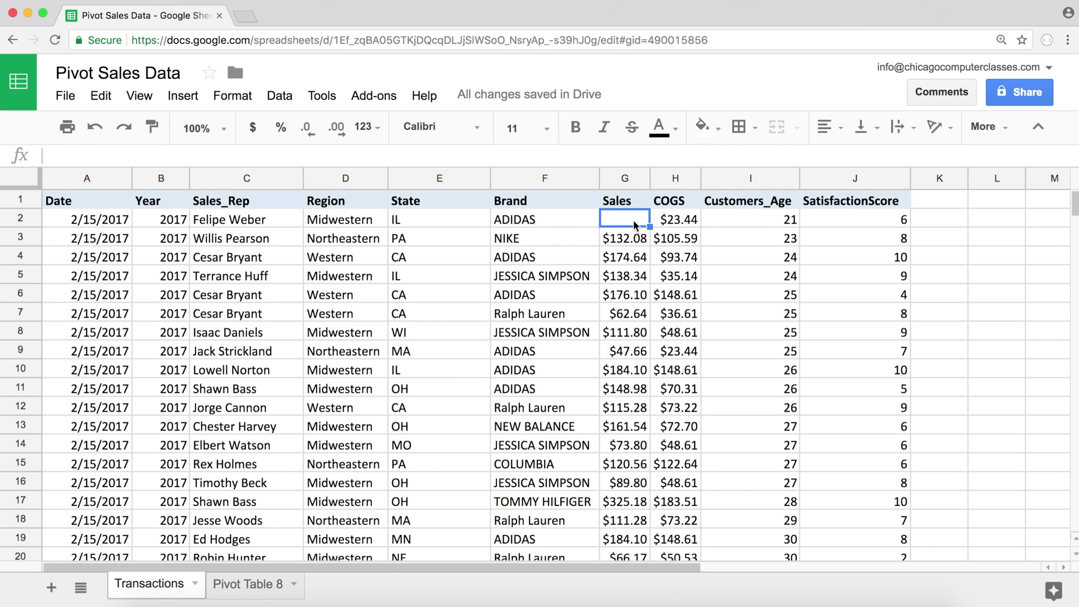
left_click(624, 261)
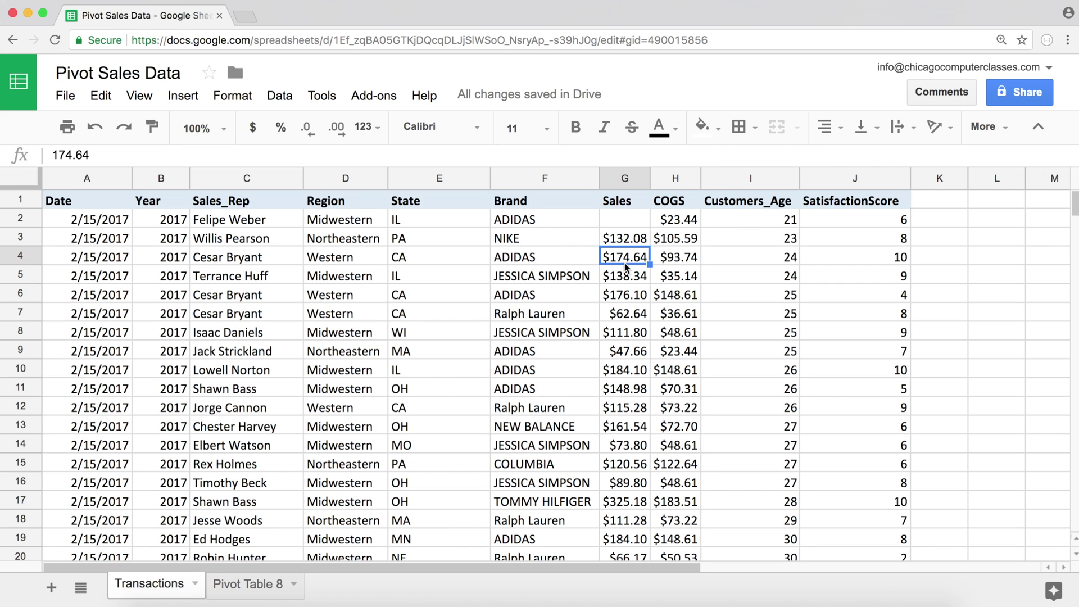
left_click(111, 241)
left_click(339, 277)
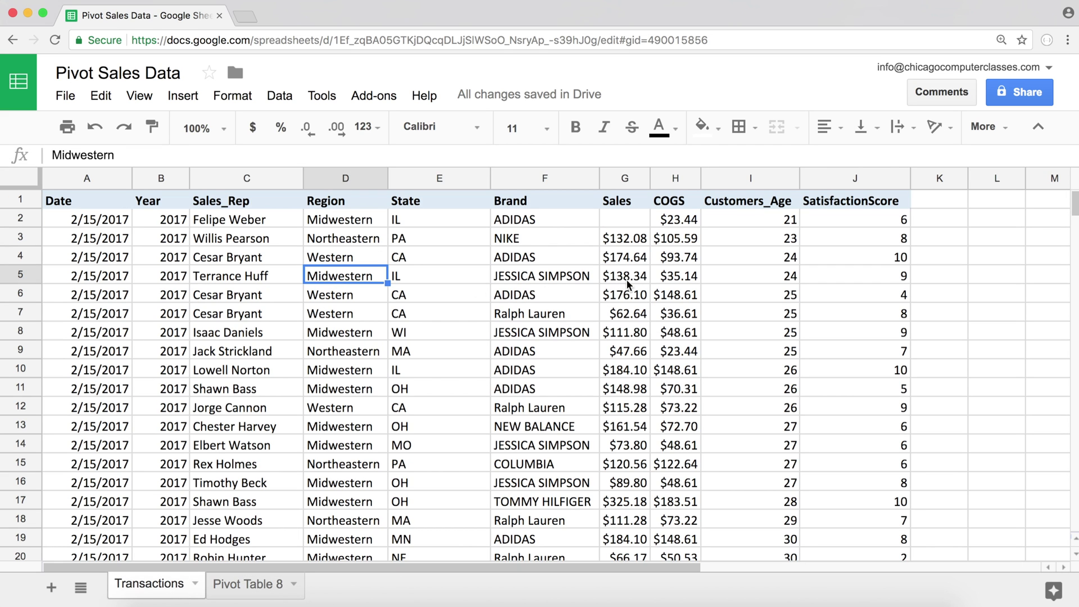
left_click(628, 278)
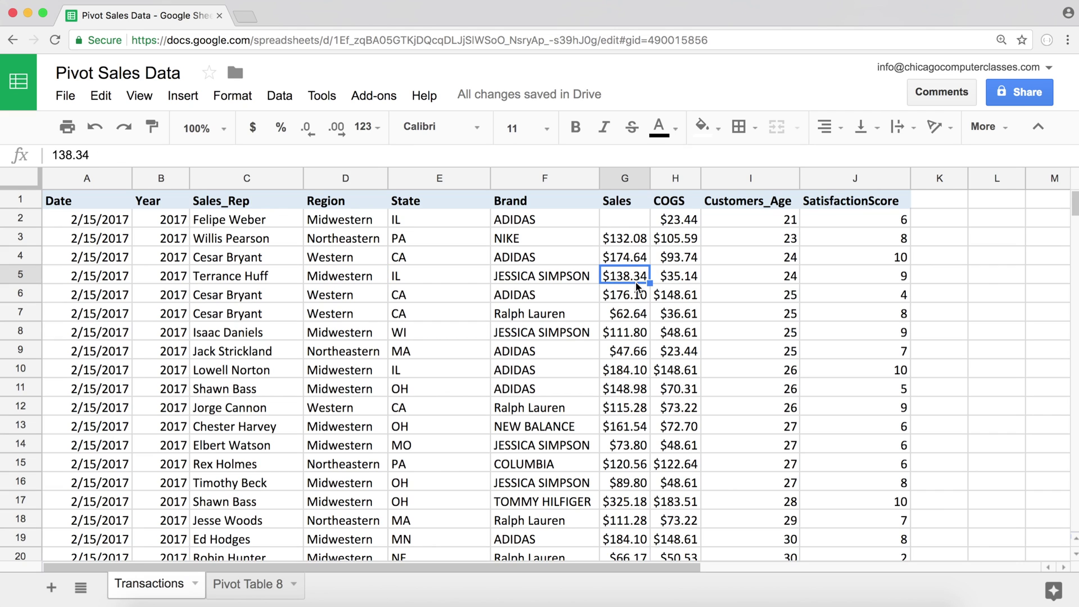
type("aa")
key("Return")
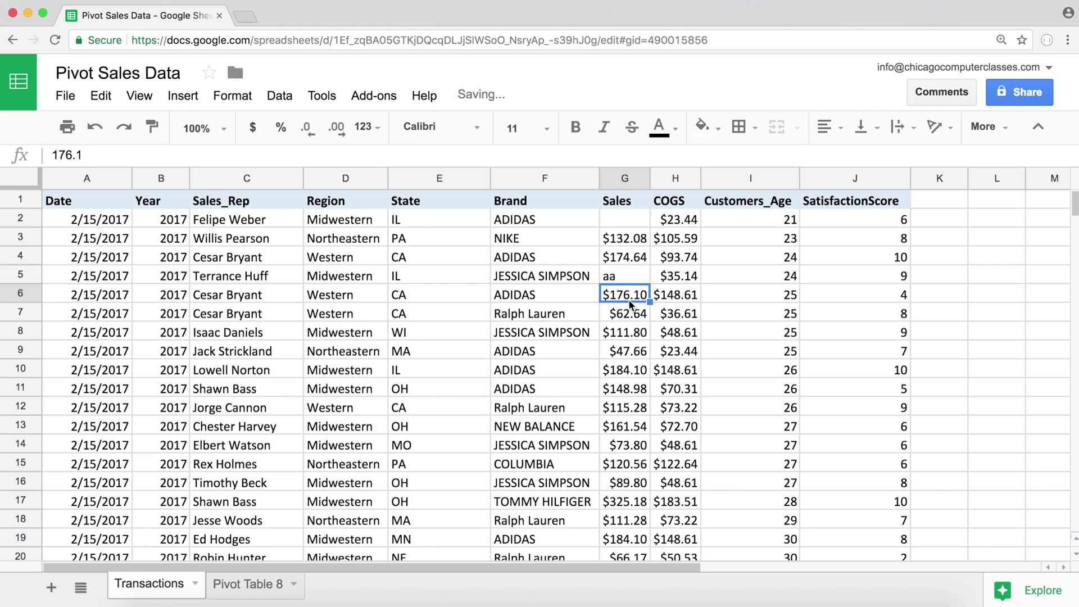
left_click(630, 278)
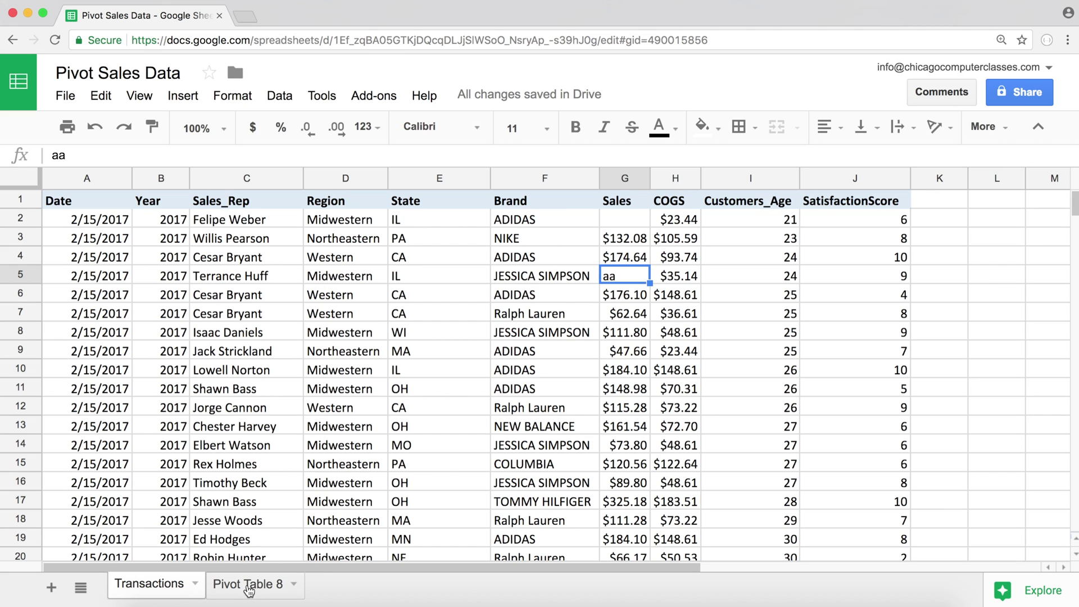
Compare the pivot's new Midwestern 2017 count 465 with the noted 467 in F2
left_click(248, 589)
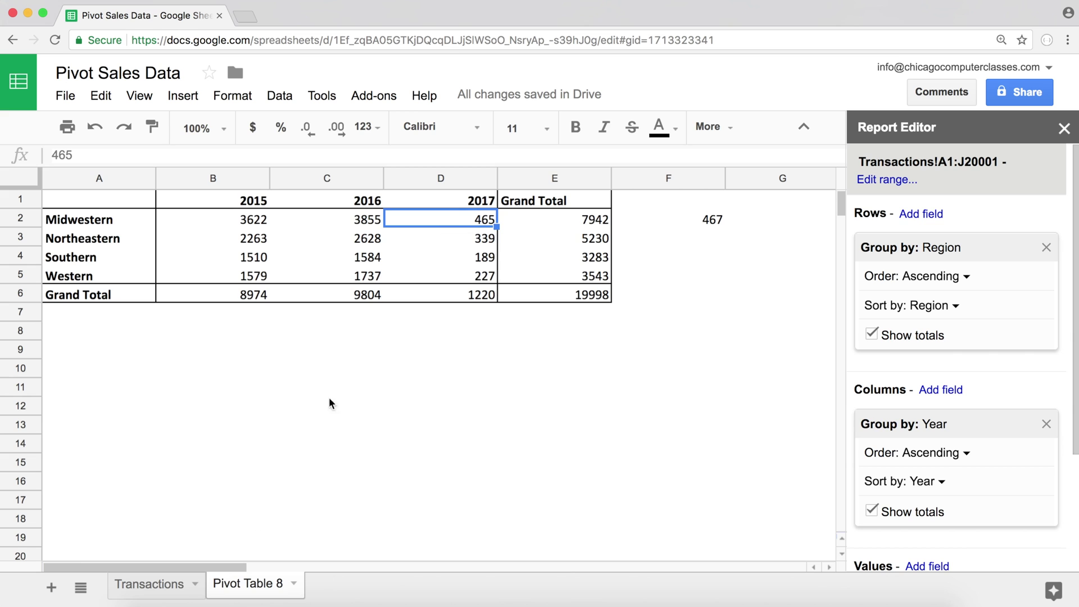
left_click(149, 584)
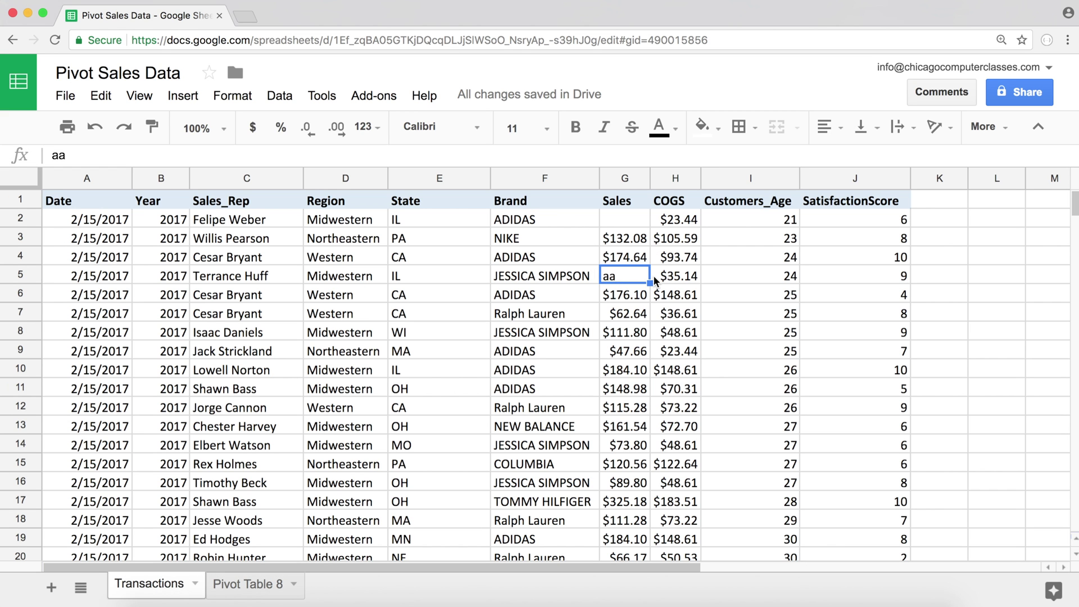
left_click_drag(623, 238, 627, 259)
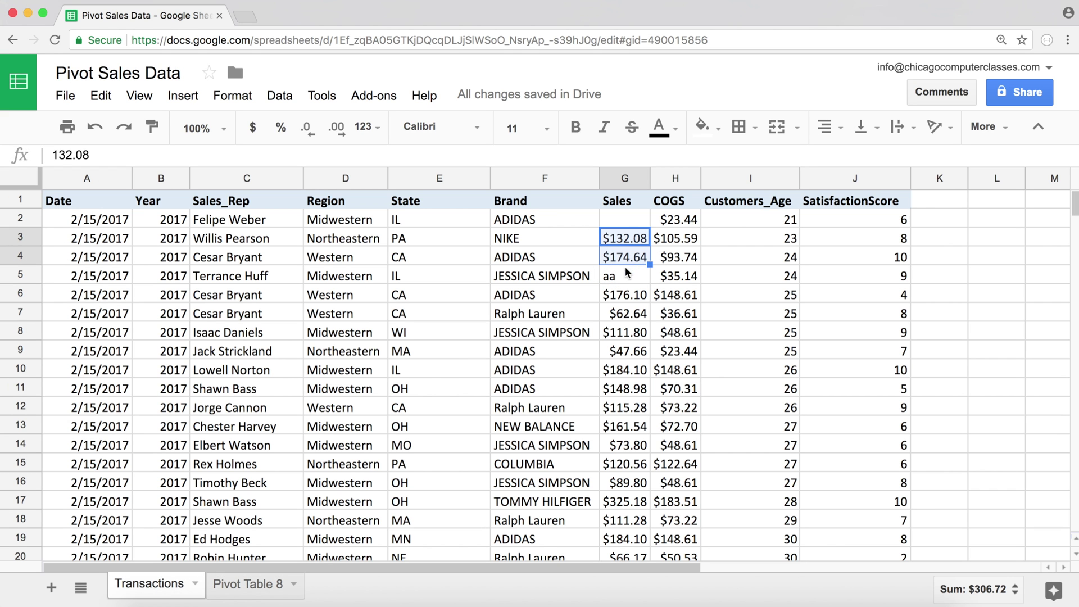
left_click(624, 284)
left_click(626, 221)
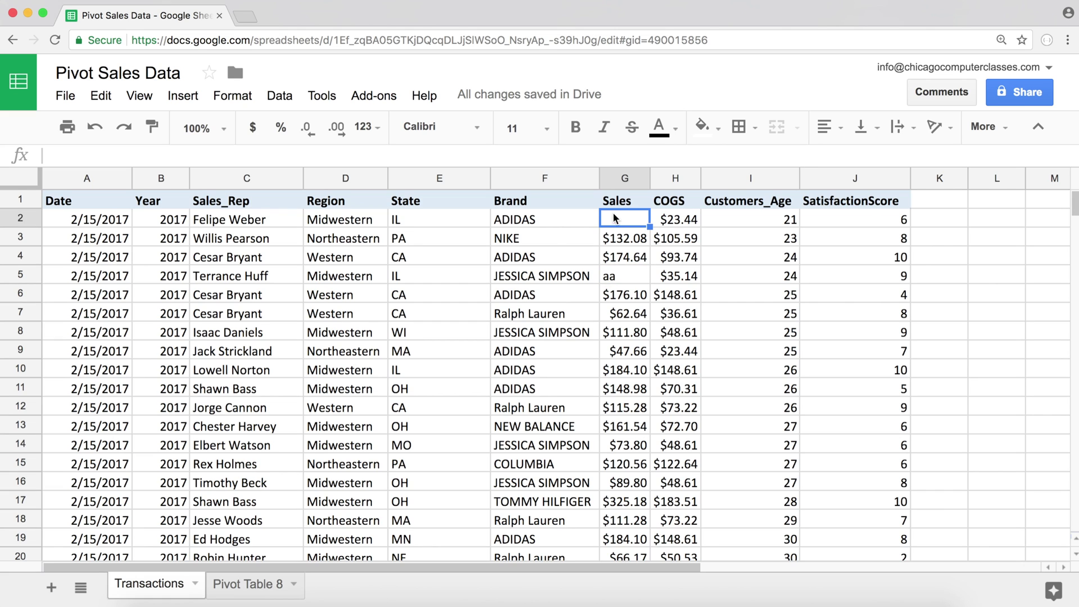
left_click(627, 276)
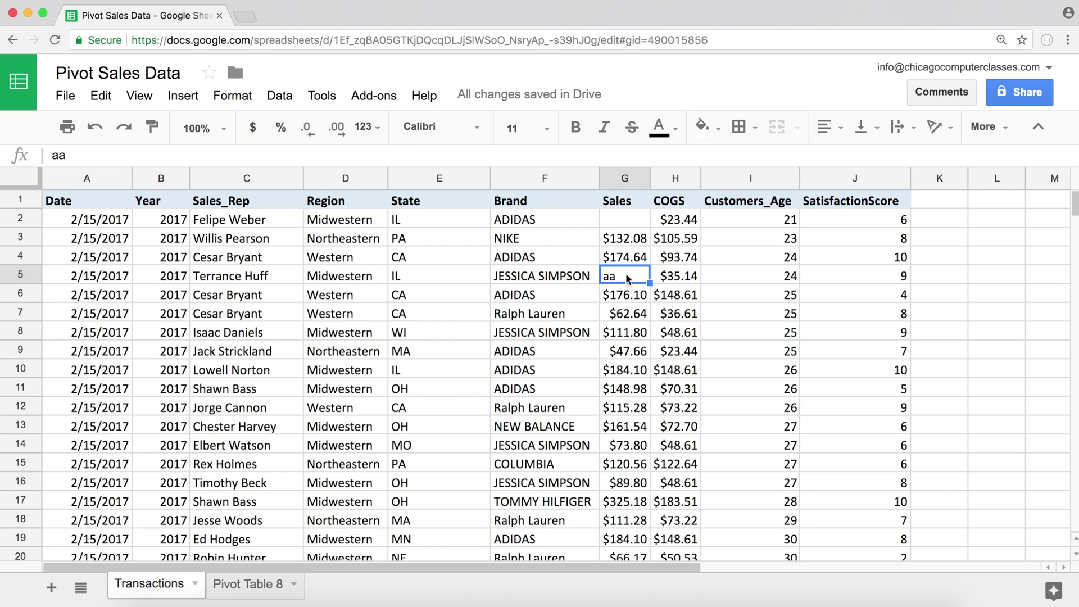
left_click(266, 585)
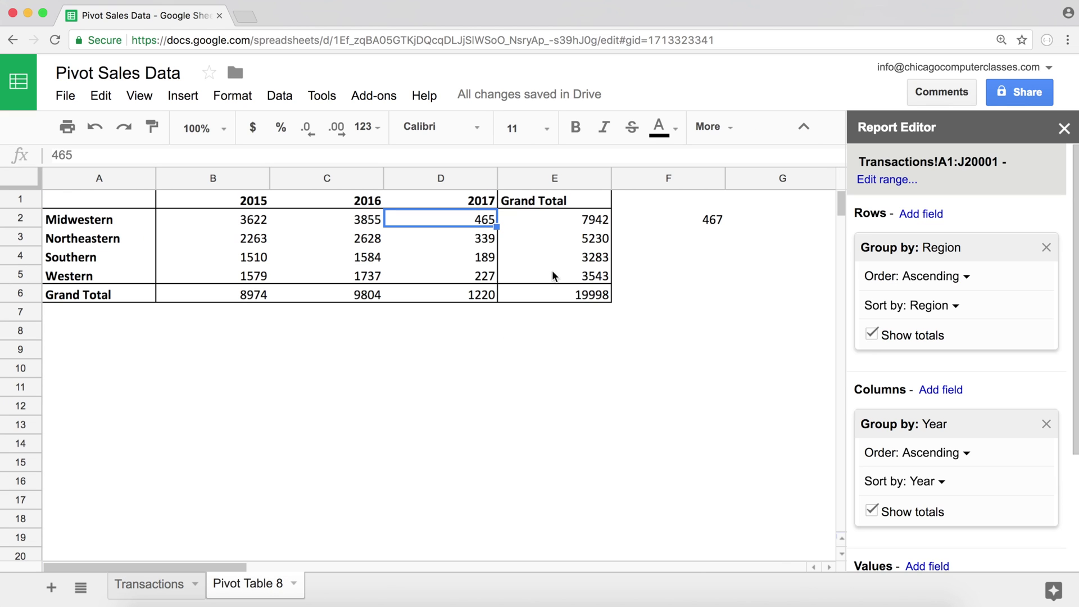
left_click(688, 223)
left_click(467, 223)
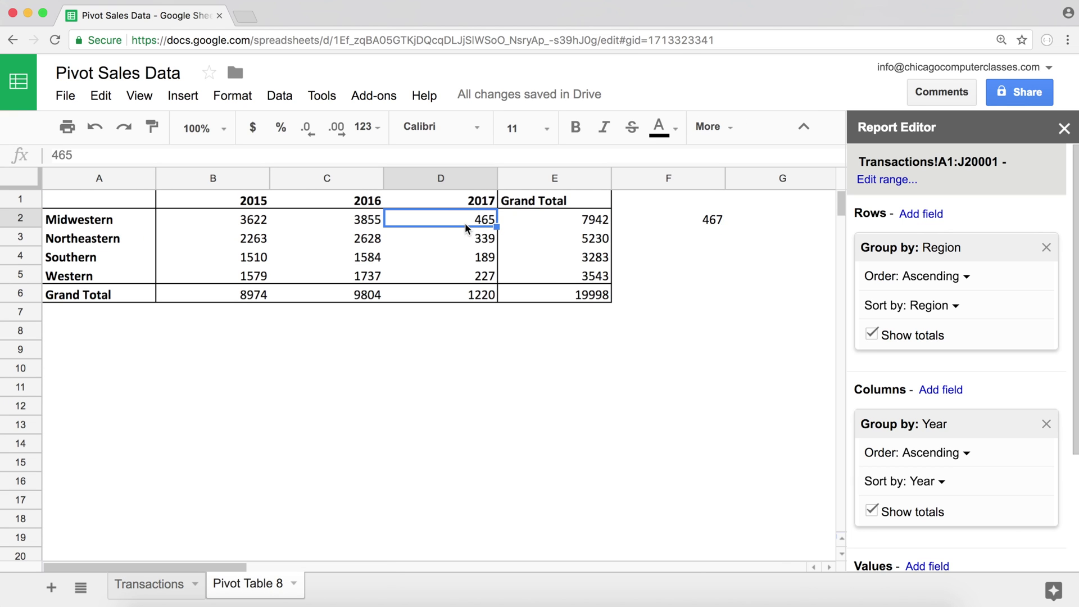
Set the Sales summary to COUNTA
left_click_drag(1072, 408, 1071, 522)
left_click(999, 469)
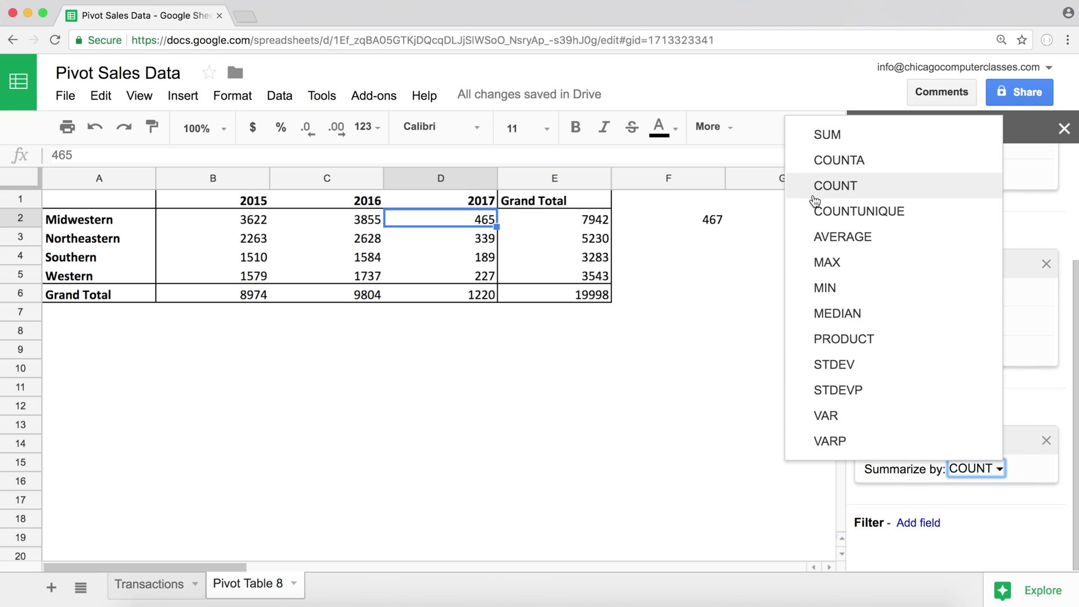
left_click(837, 163)
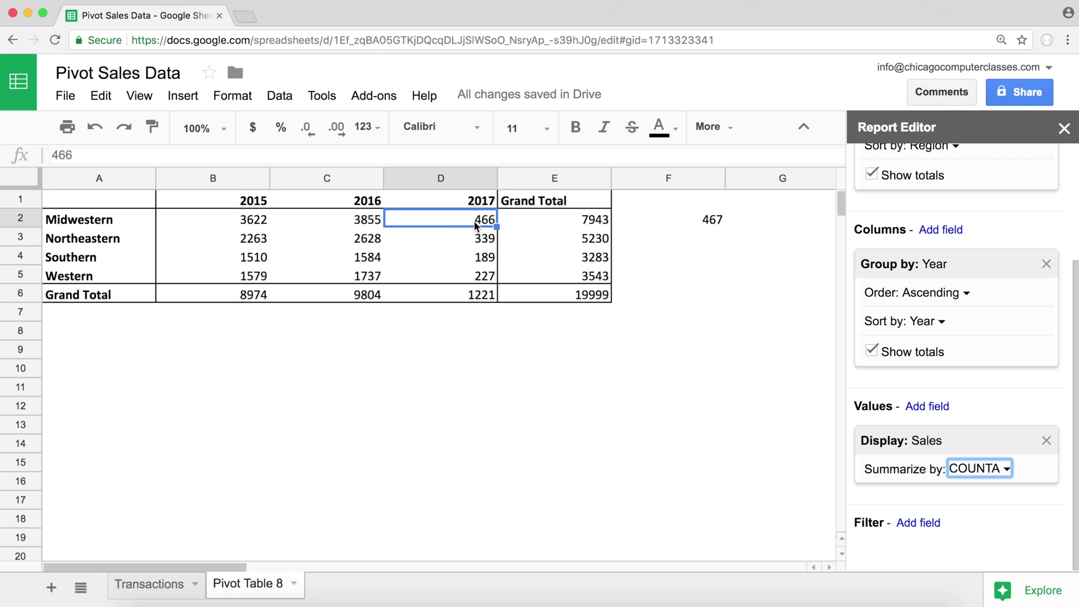
Undo both test edits to restore the G2 and G5 Sales values, then view the pivot
left_click(169, 586)
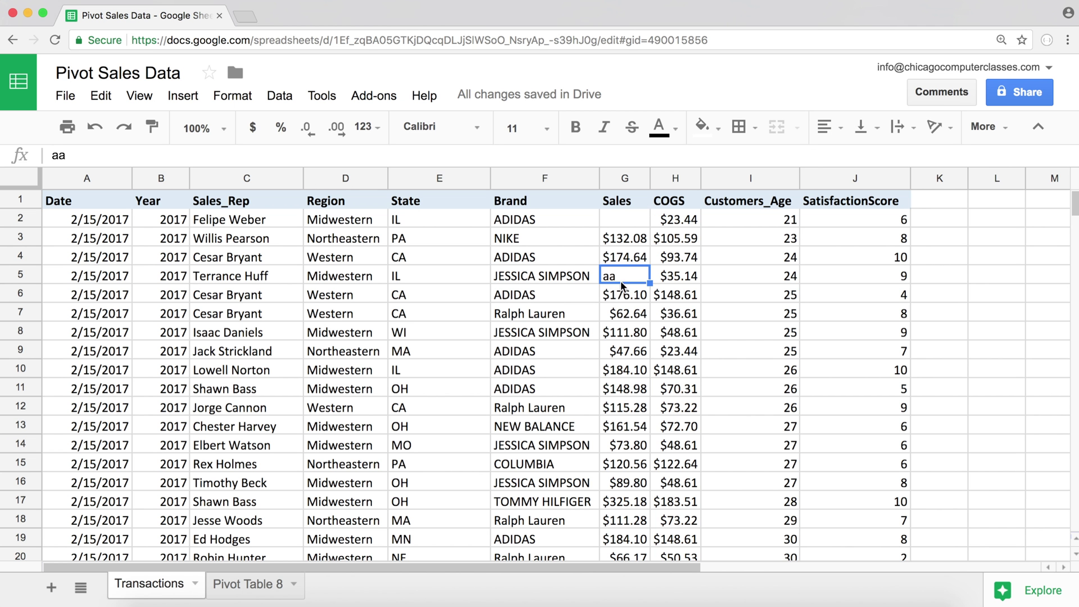
left_click(629, 222)
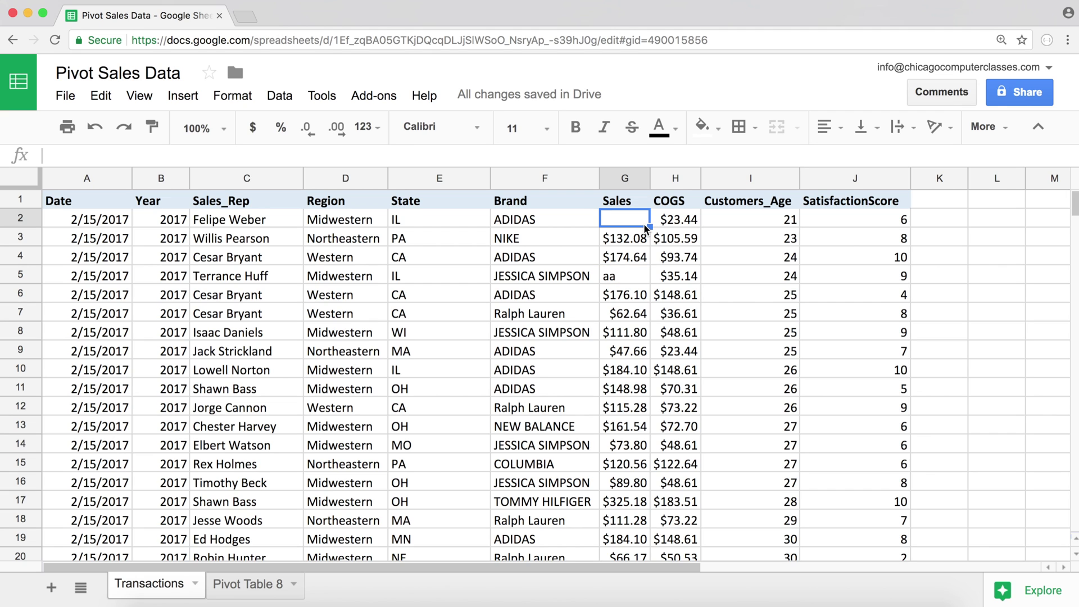
key("ctrl+z")
key("ctrl+z")
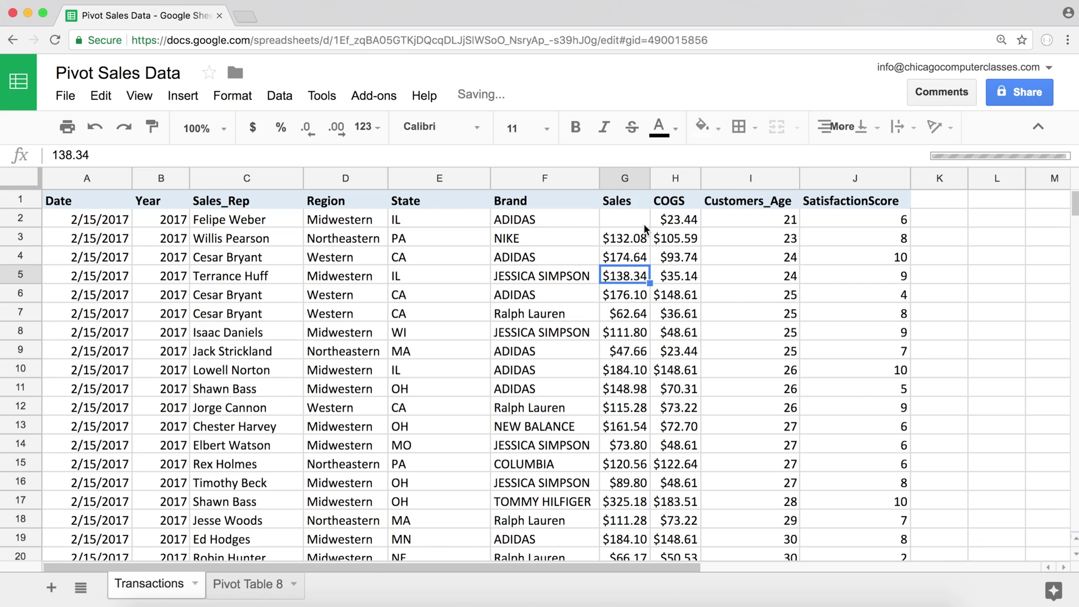
key("ctrl+z")
left_click(644, 257)
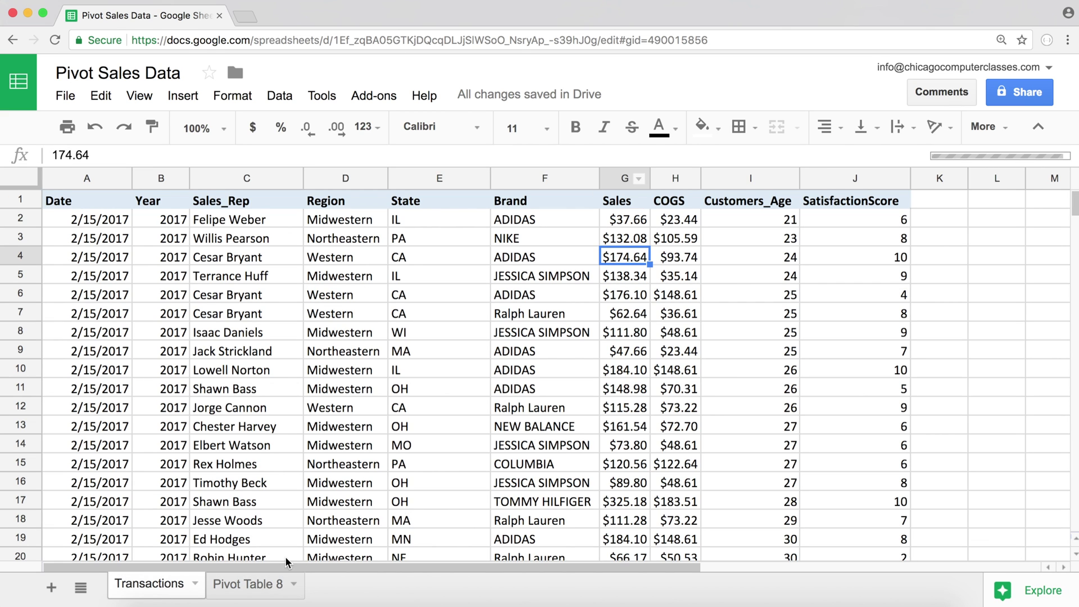
left_click(269, 585)
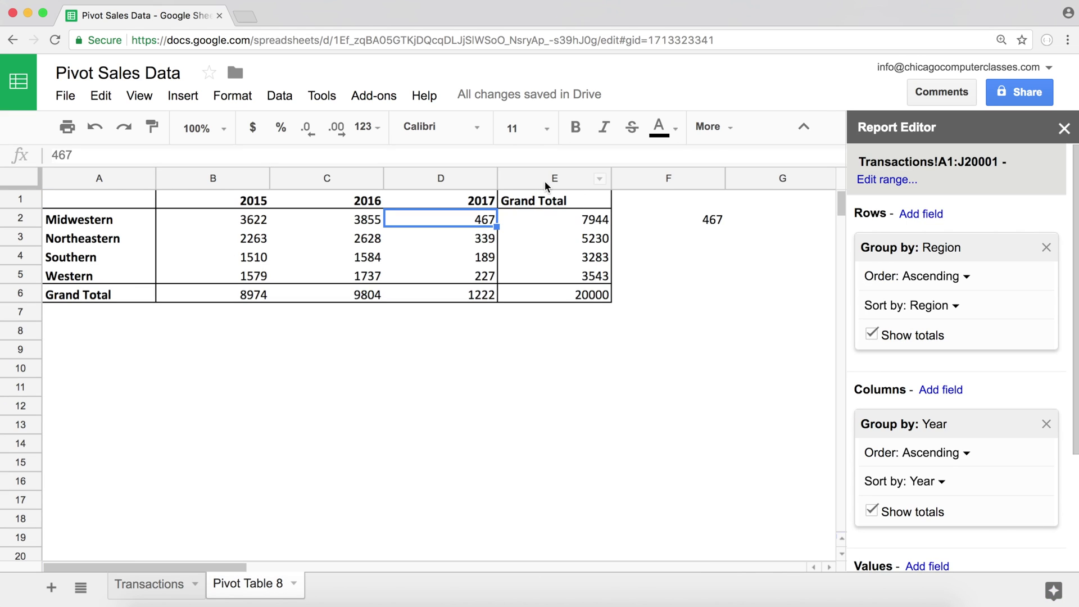
scroll(988, 411, "down", 3)
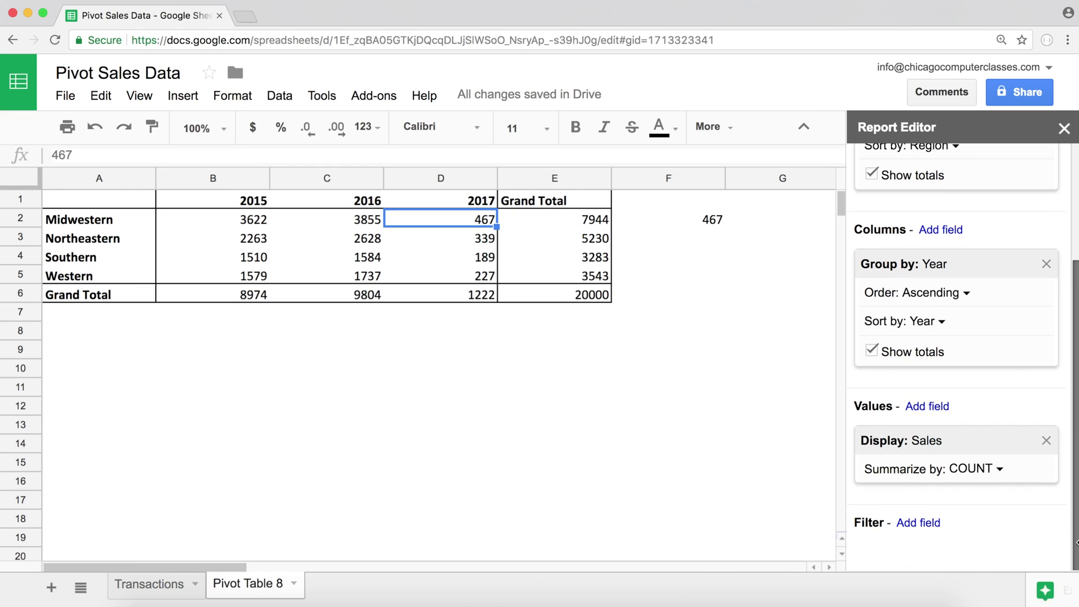
Try MAX then MIN as the Sales summary, inspecting the 2015 Midwestern minimum
left_click(995, 470)
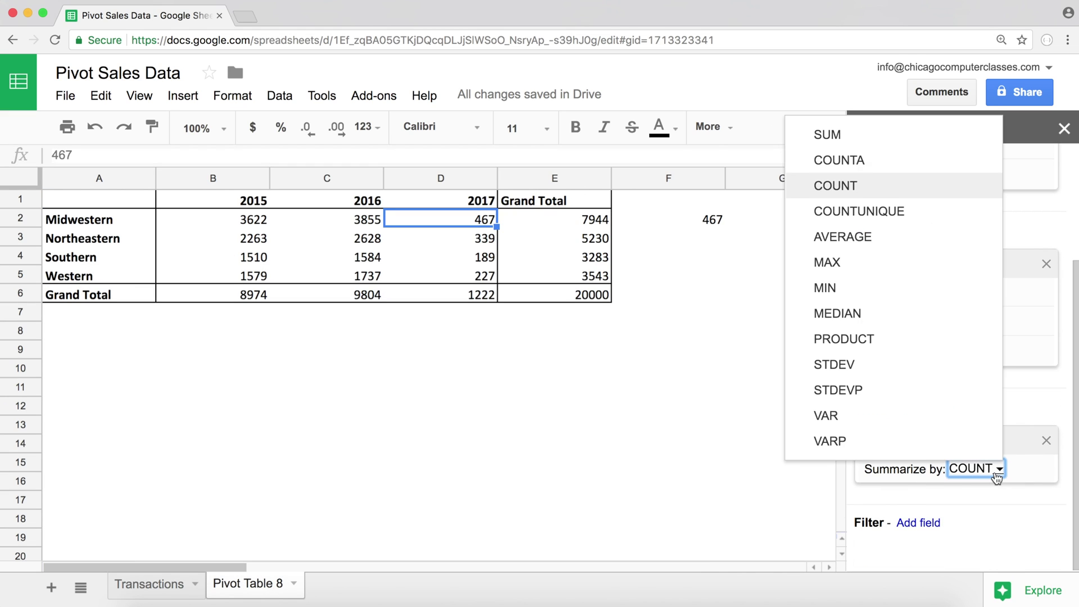
left_click(851, 262)
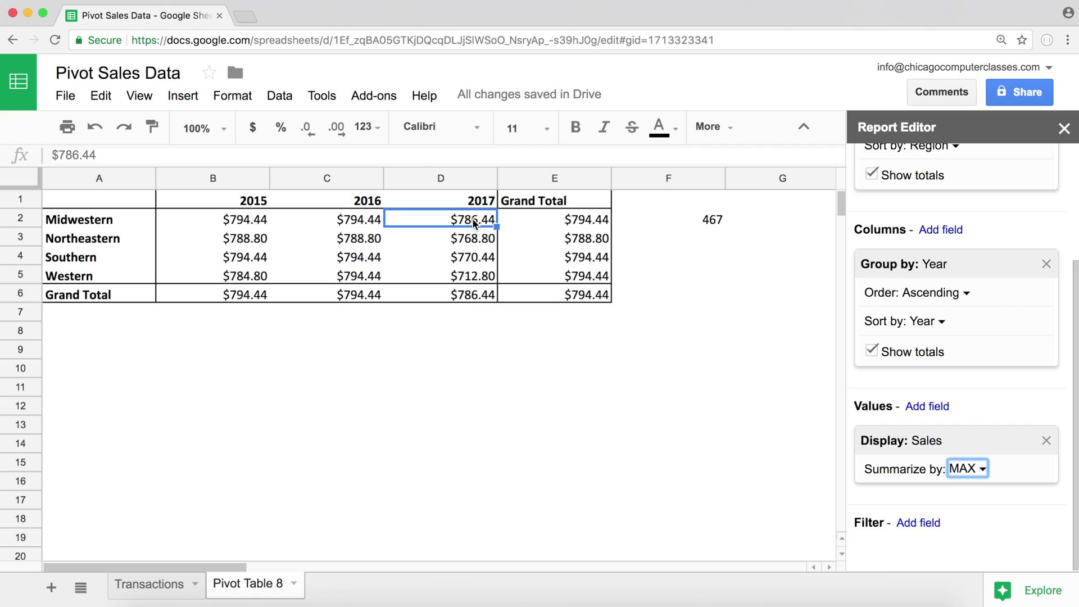
left_click(981, 470)
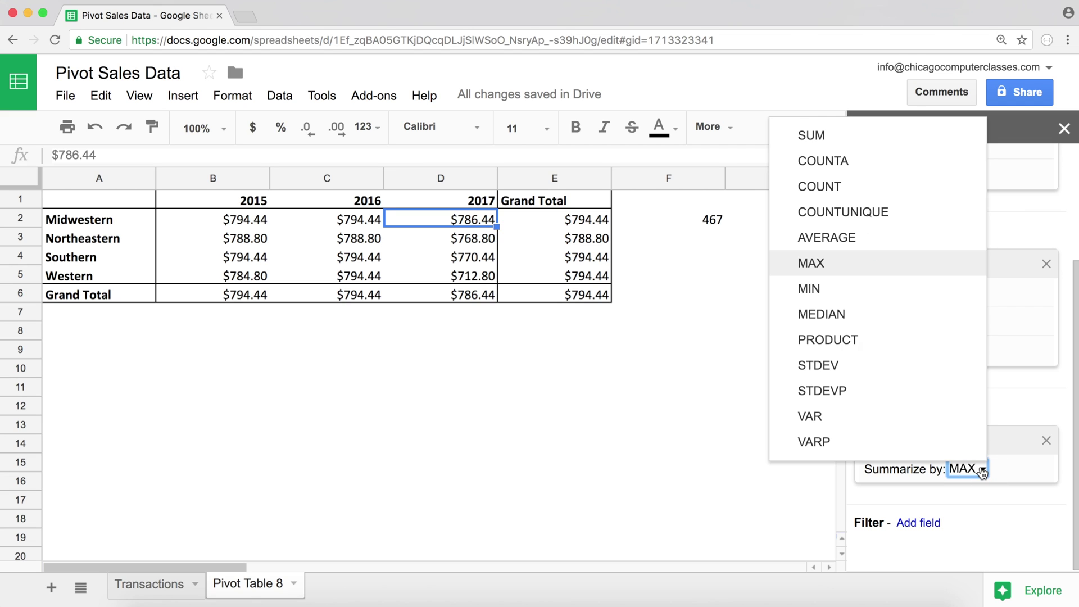
left_click(821, 288)
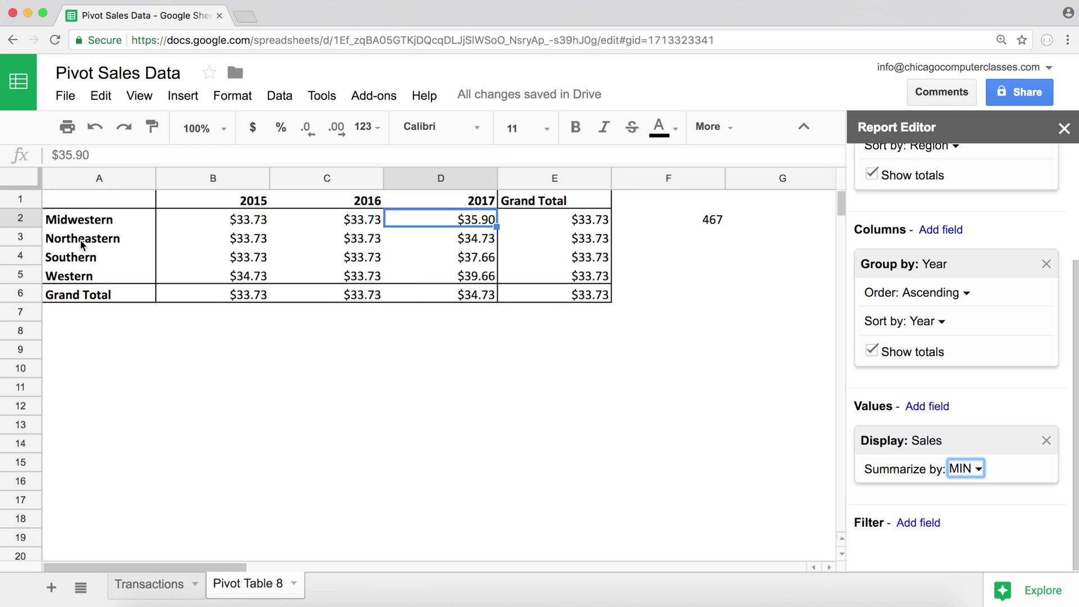
left_click(208, 221)
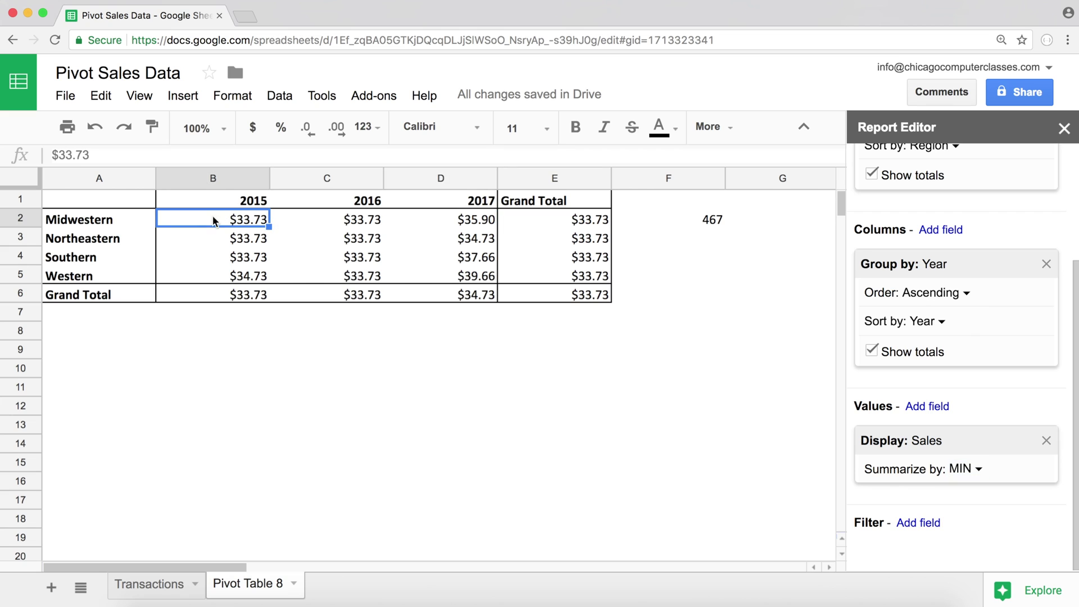
left_click(87, 225)
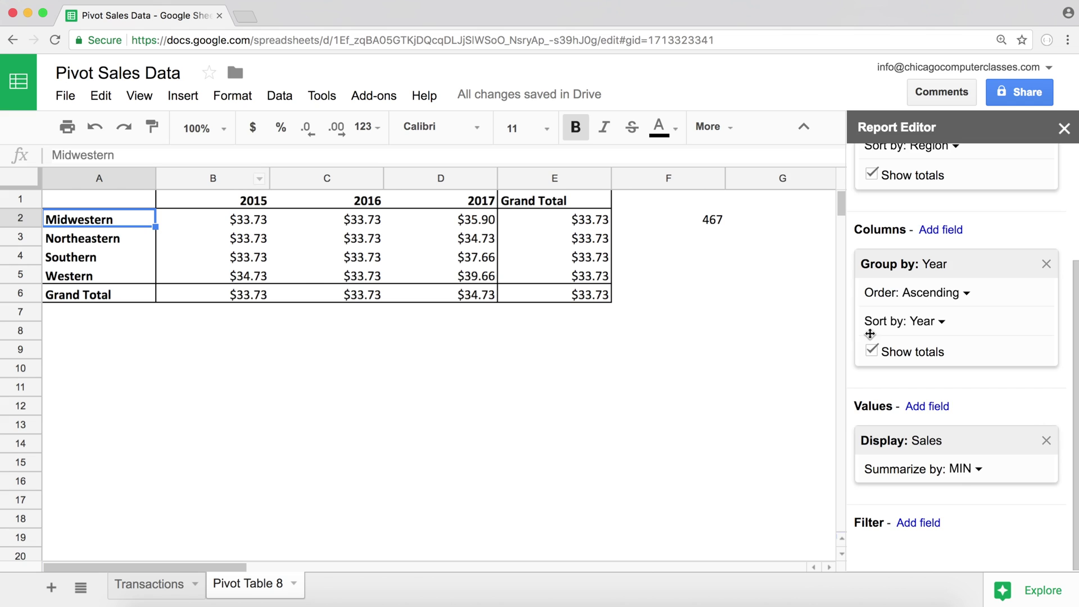
Set the Sales summary back to MAX and inspect the 2015 Midwestern maximum
left_click(967, 470)
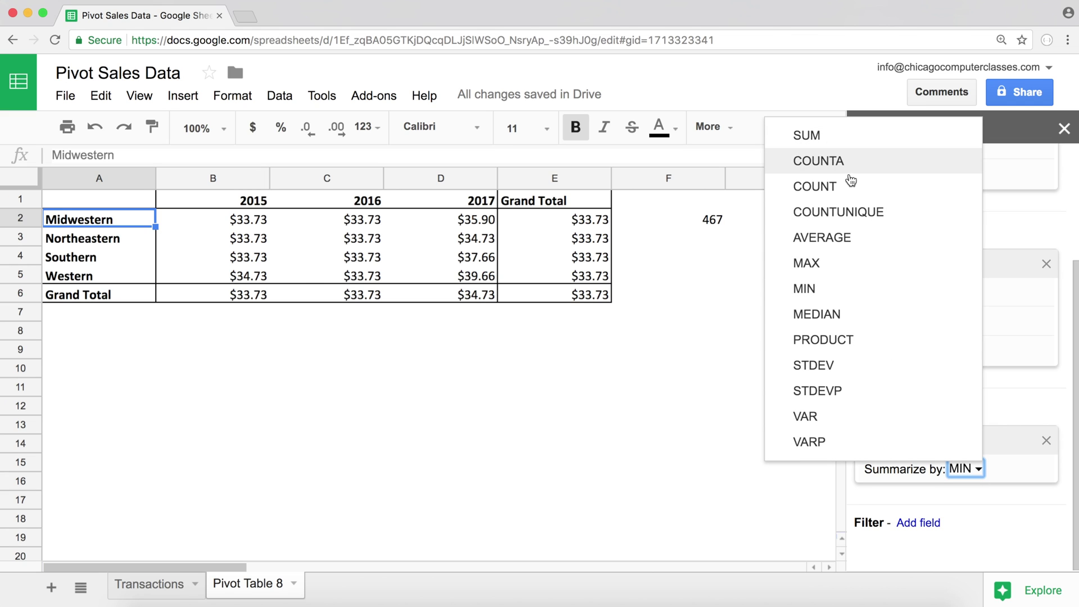
left_click(814, 269)
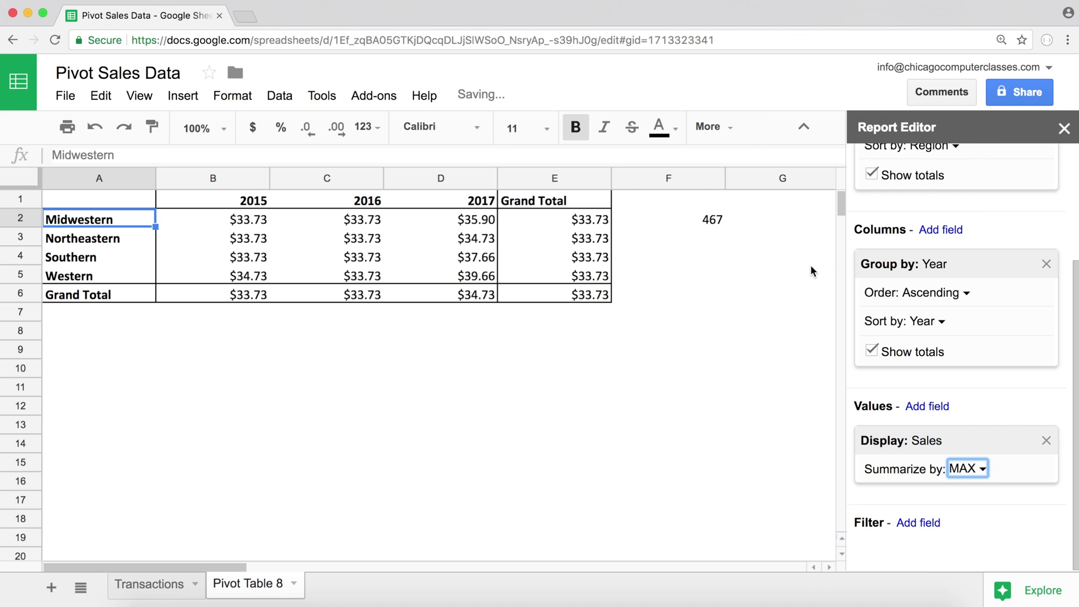
left_click(268, 224)
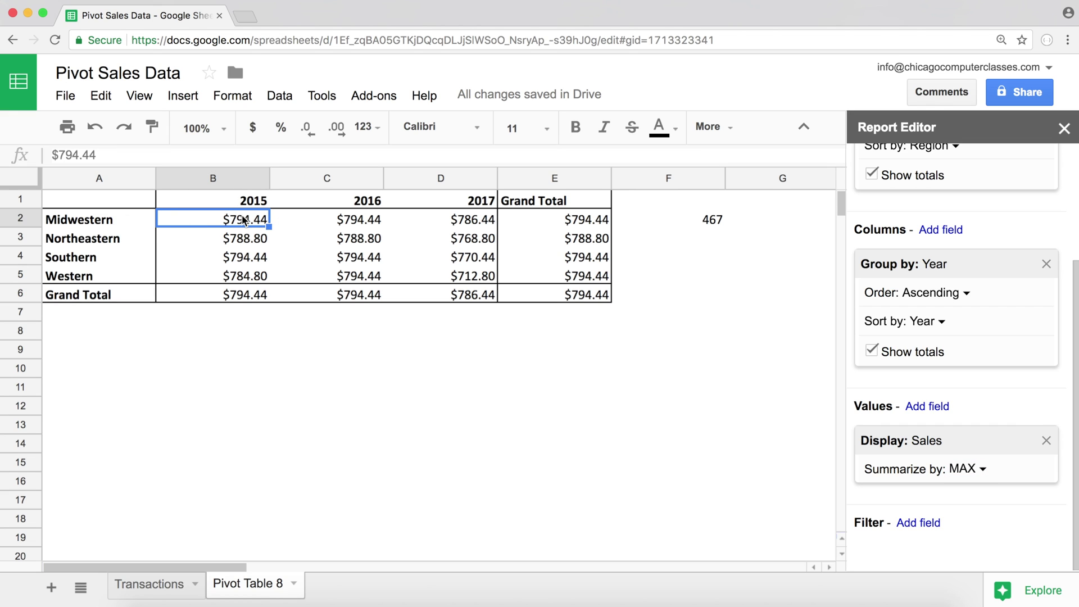
left_click(963, 470)
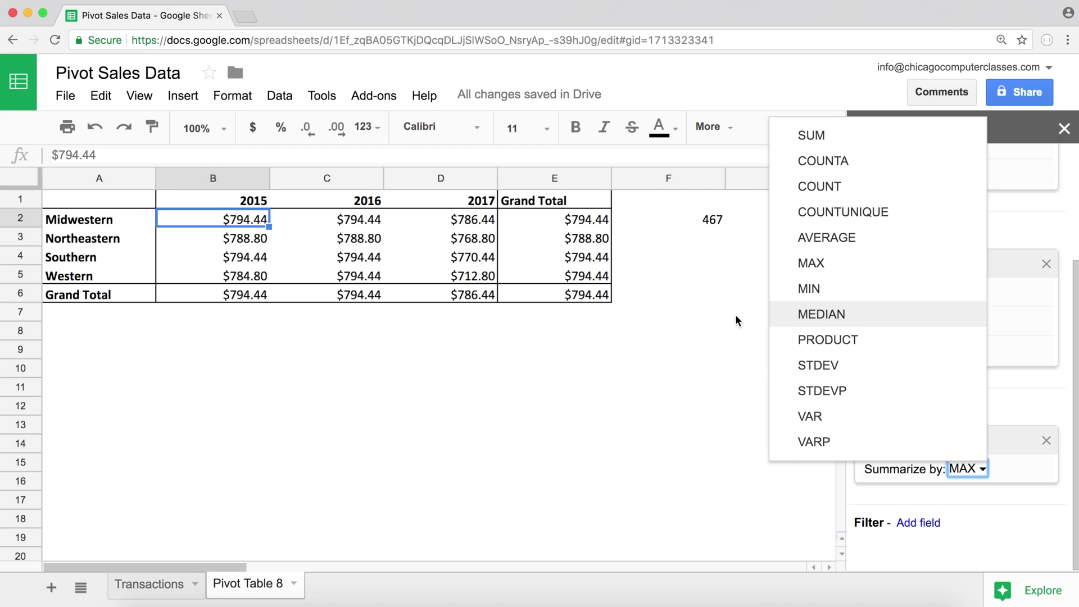
left_click(440, 388)
left_click(440, 238)
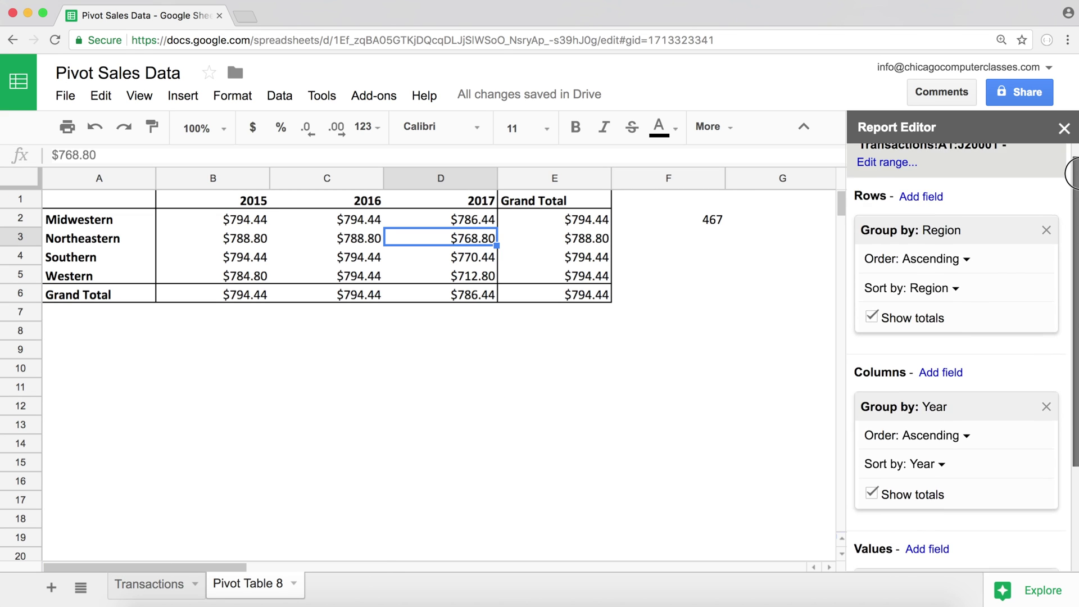
Remove Sales from the pivot values and review the Customers_Age column on Transactions
scroll(1067, 369, "down", 3)
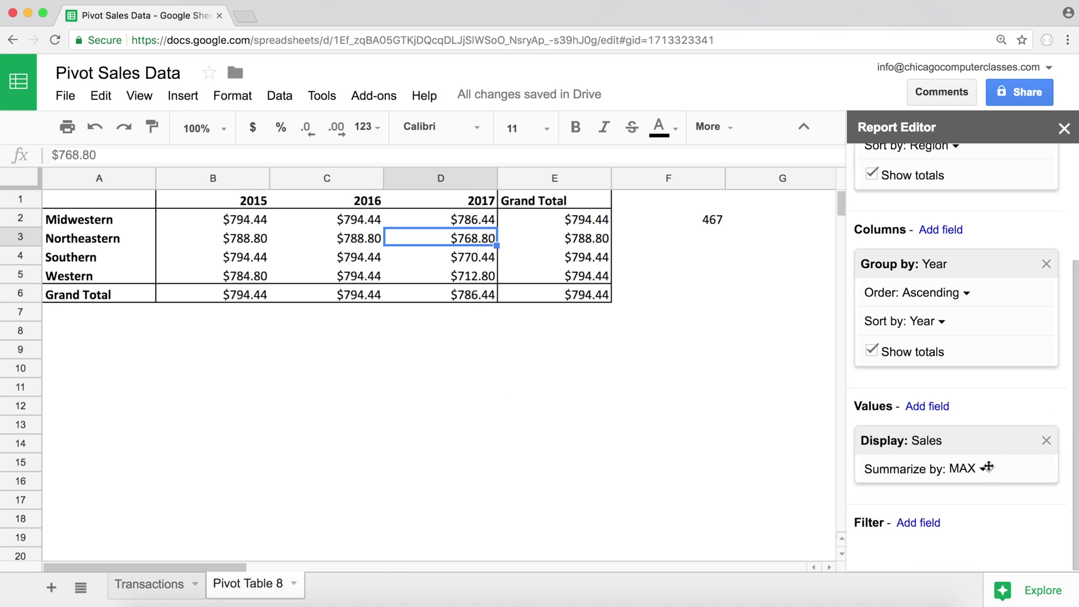
left_click(1047, 441)
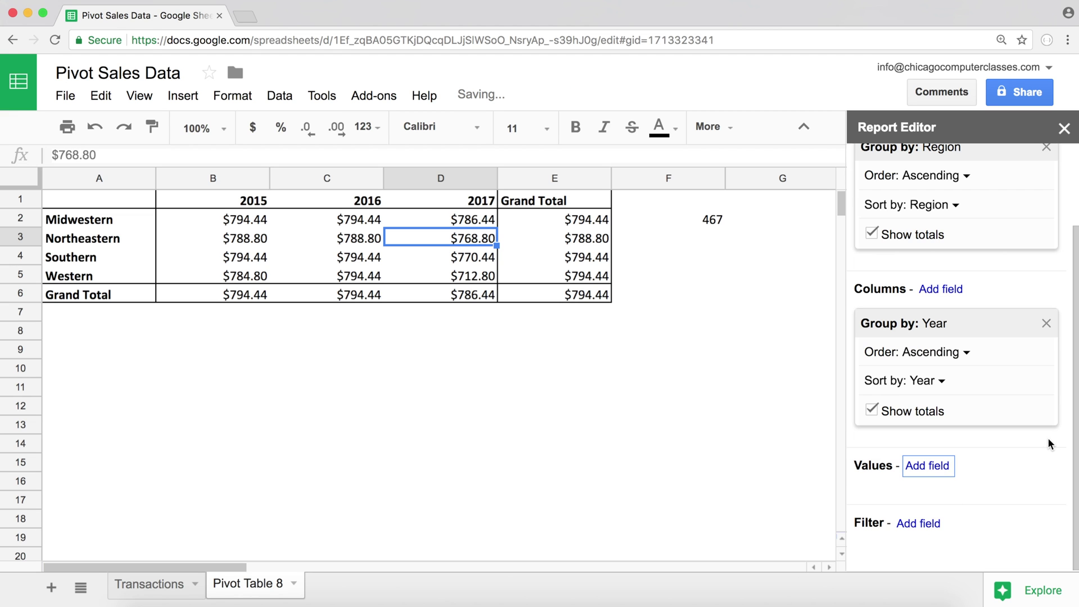
left_click(142, 585)
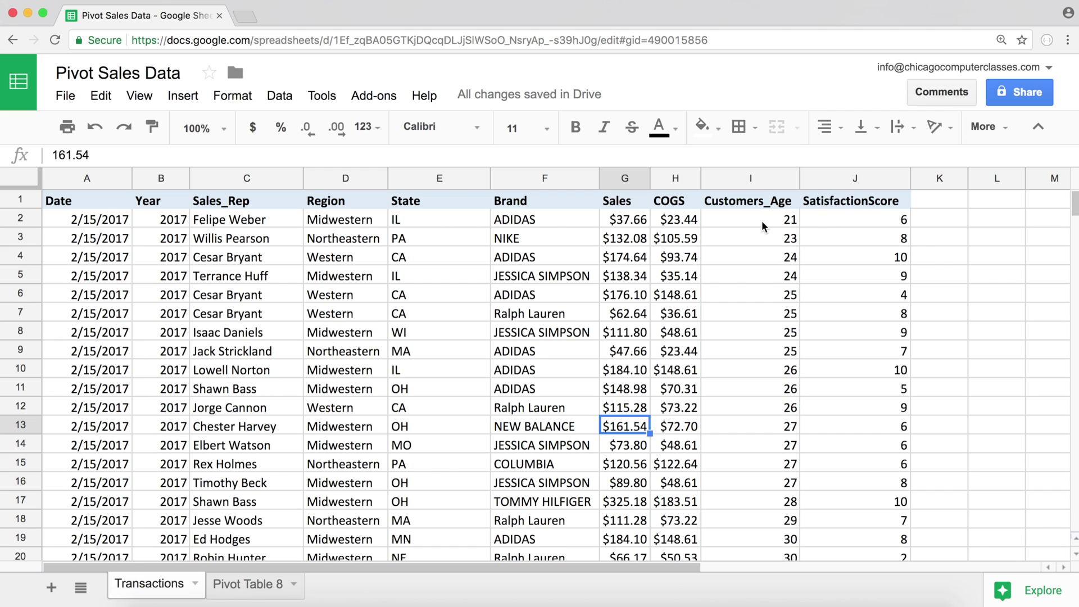
left_click_drag(759, 218, 754, 483)
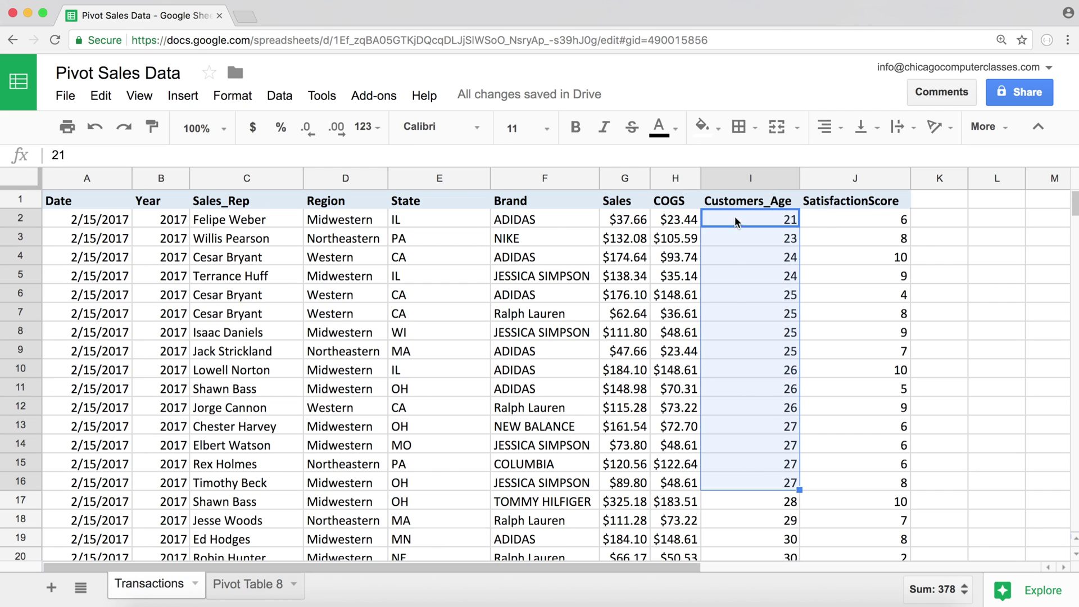
left_click(794, 219)
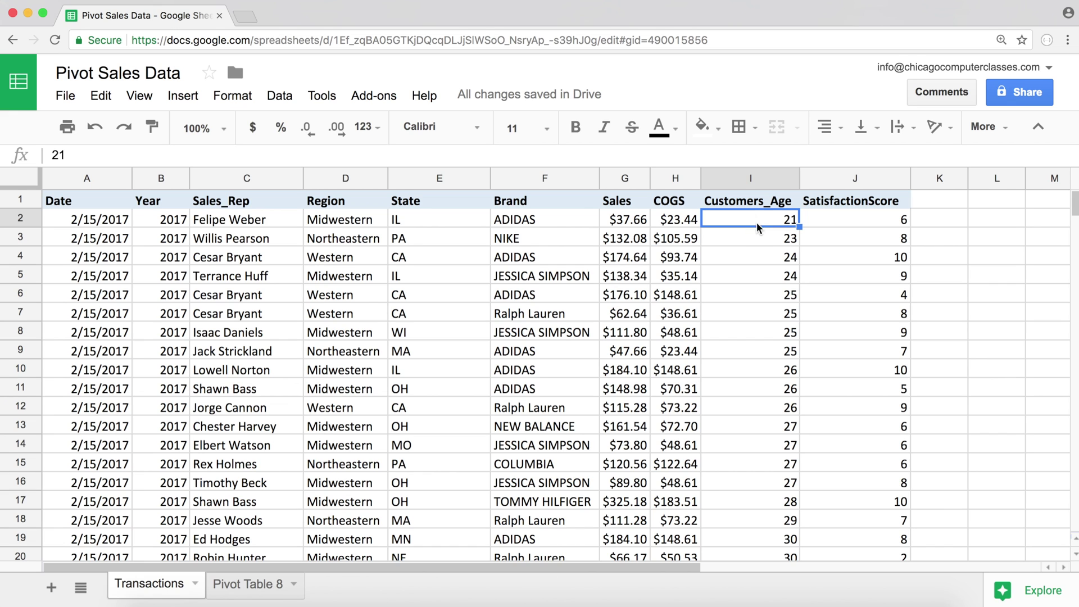
scroll(727, 326, "down", 12)
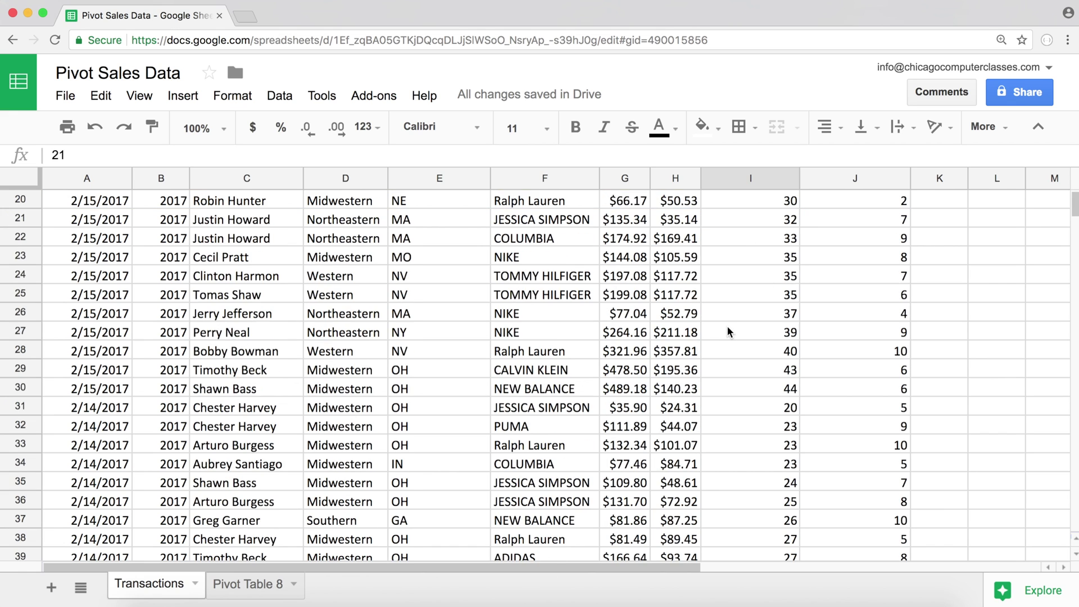
scroll(726, 326, "up", 12)
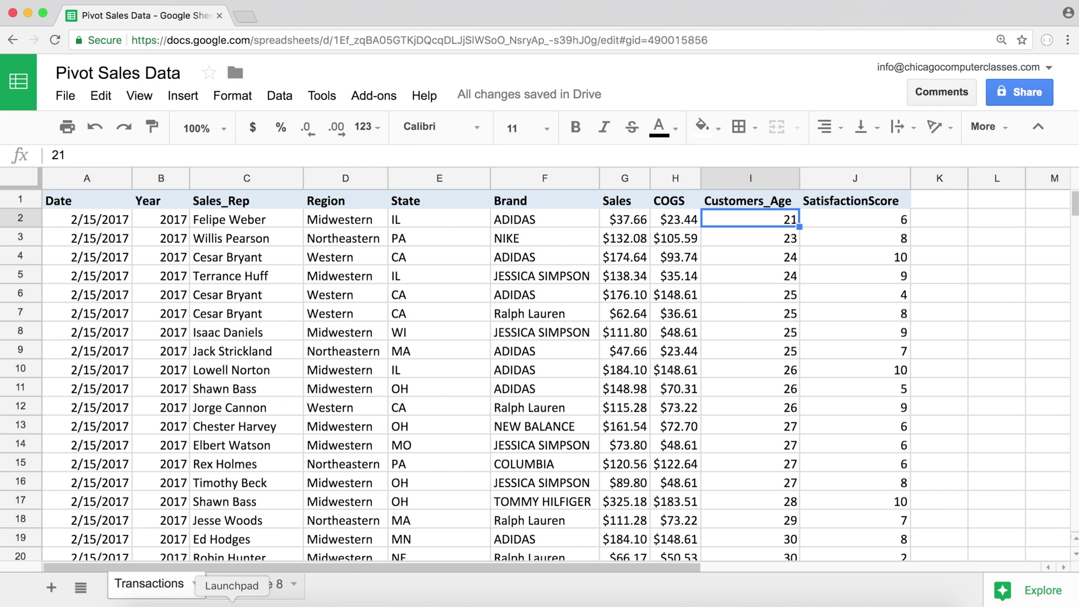
left_click(239, 585)
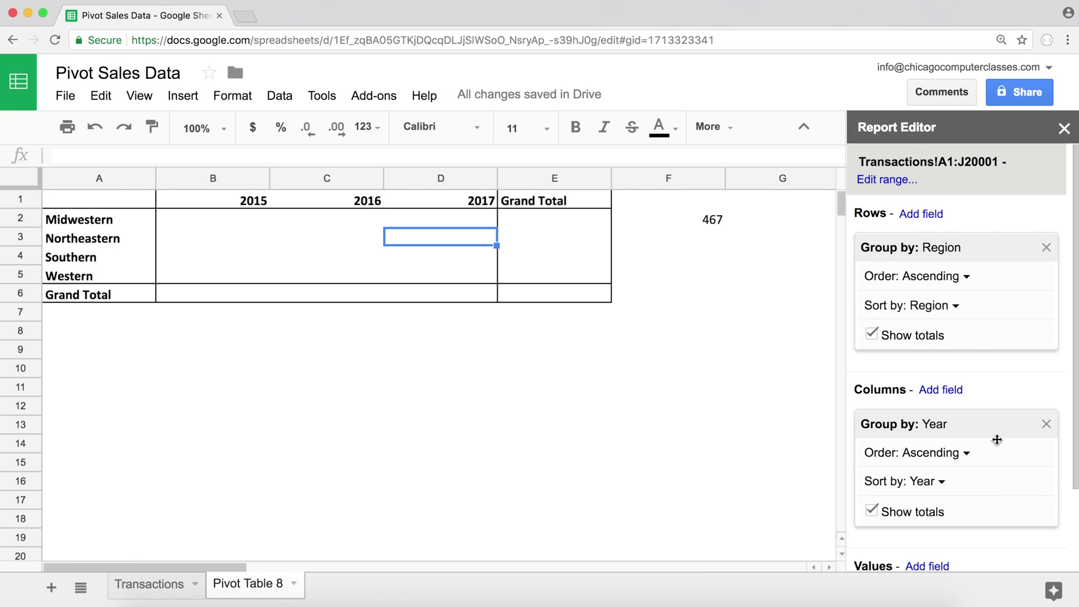
Add Customers_Age as a SUM value and check the 2015 Midwestern total in B2
scroll(1000, 419, "down", 2)
left_click(936, 475)
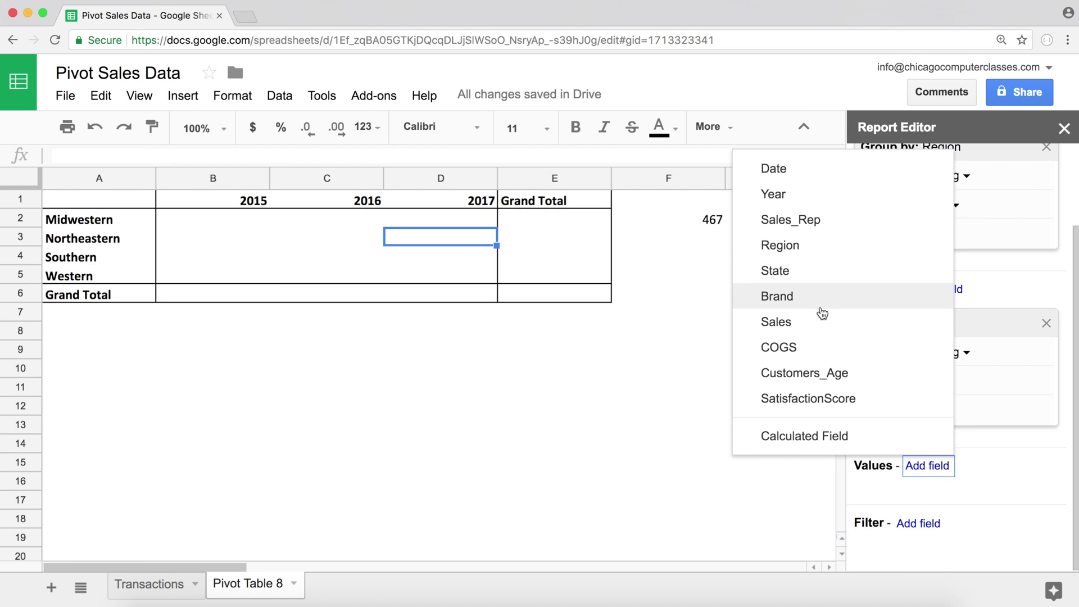
left_click(832, 372)
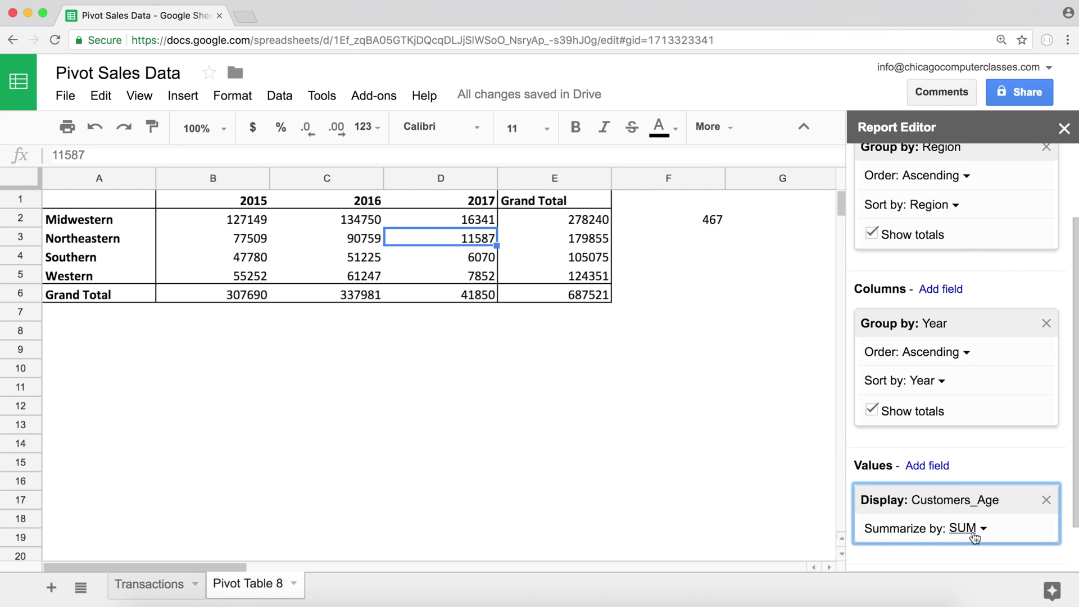
left_click(245, 223)
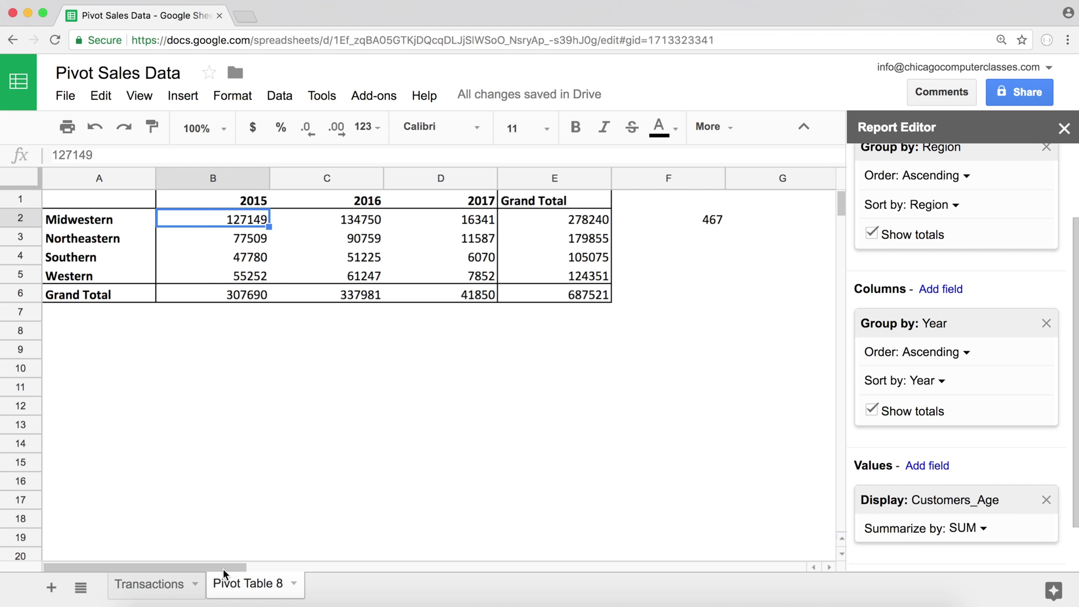
left_click(149, 584)
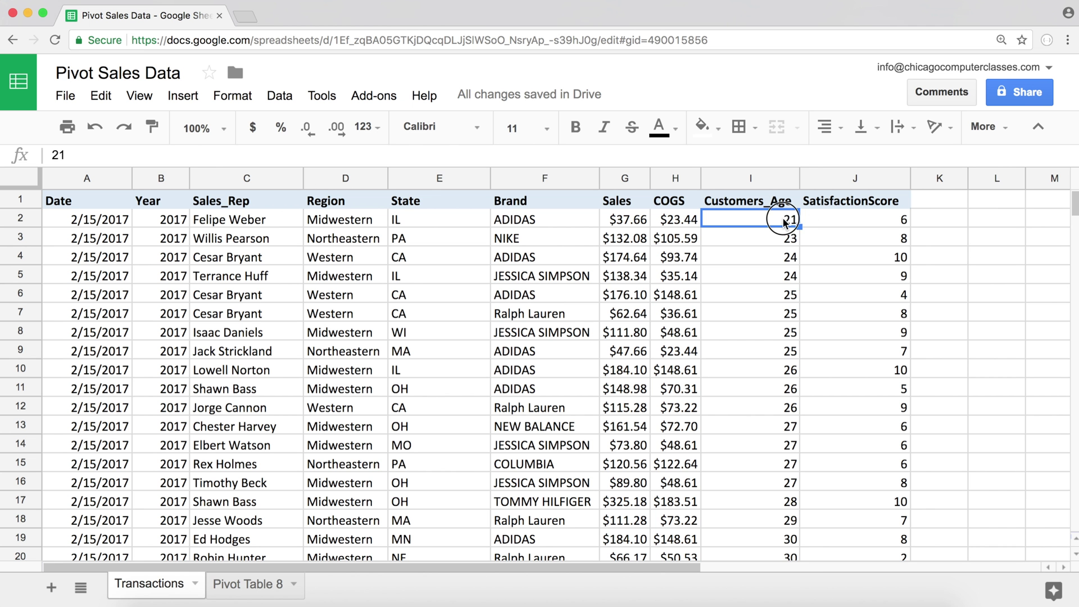
Check customer ages on Transactions, then summarize Customers_Age by AVERAGE in Pivot Table 8
left_click_drag(784, 219, 784, 427)
left_click(245, 584)
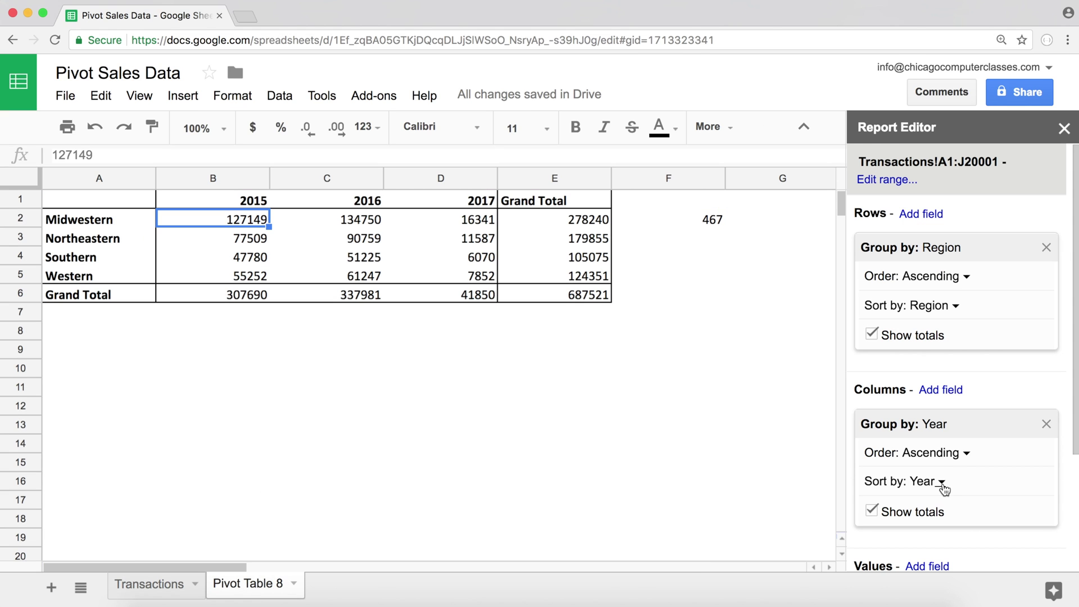
scroll(969, 500, "down", 3)
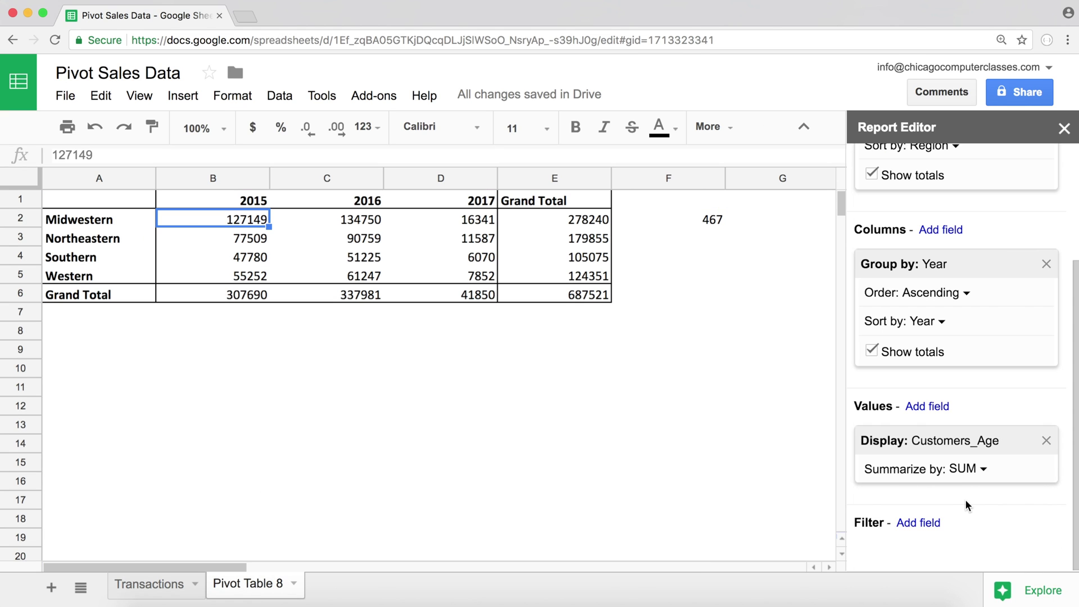
left_click(911, 539)
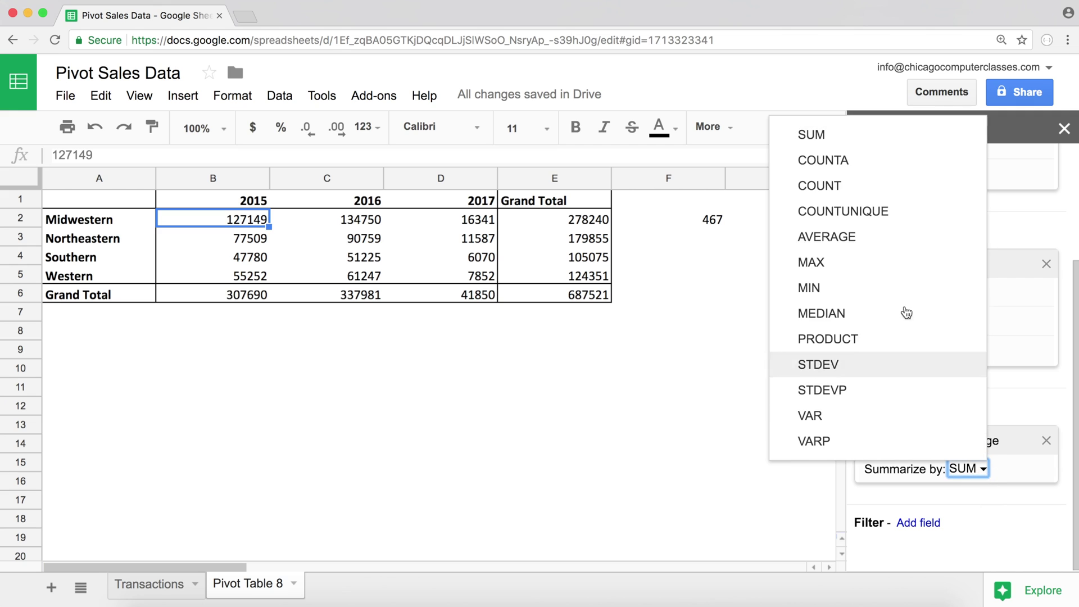
left_click(847, 236)
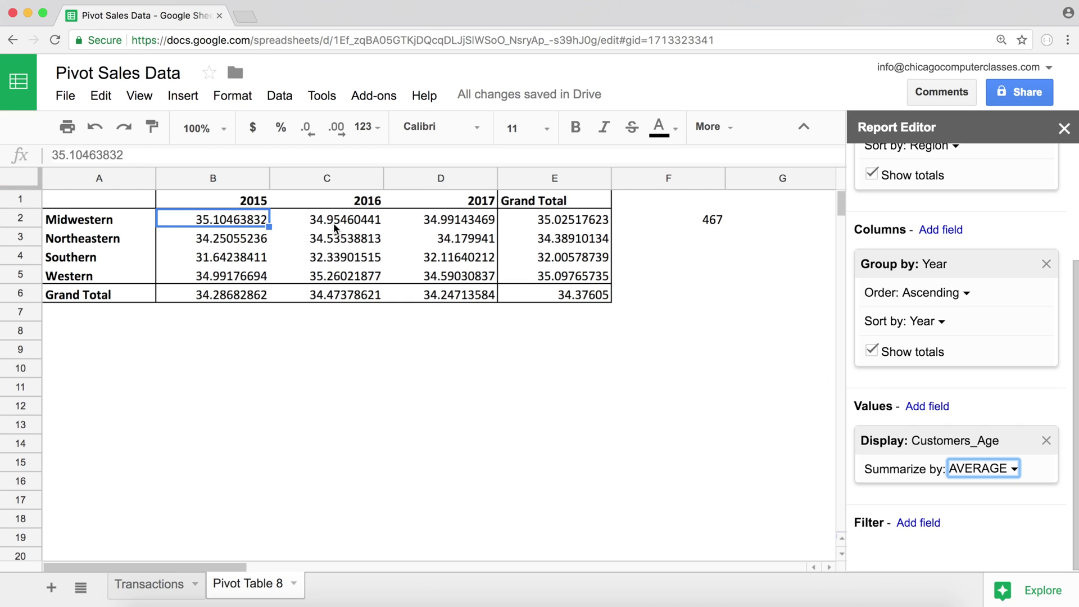
Inspect the Southern 2016 average age, then switch the Customers_Age summary to MEDIAN
left_click(334, 223)
left_click(336, 259)
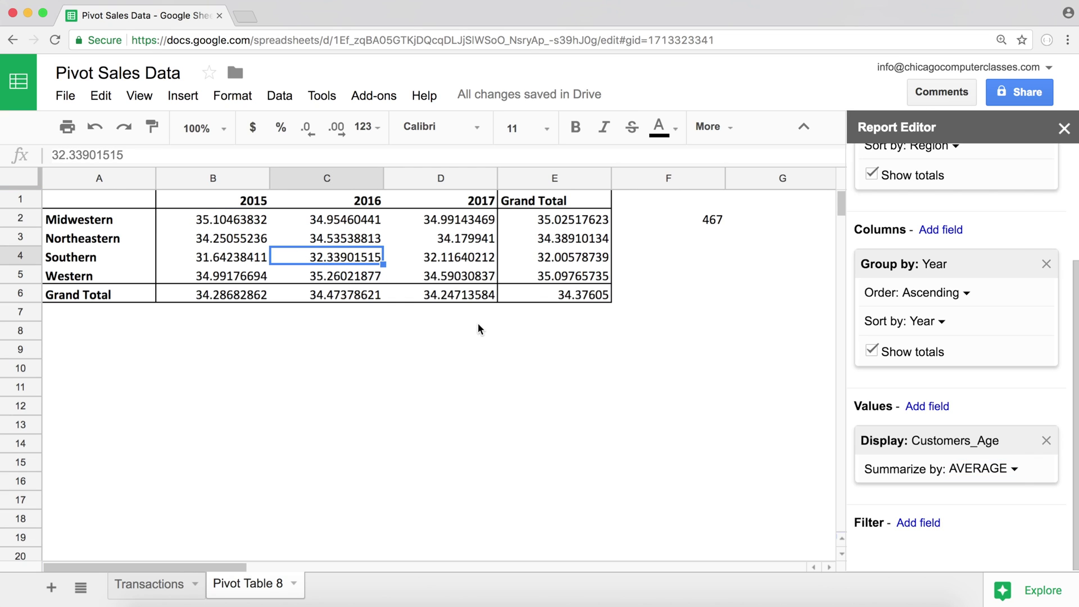
left_click(1005, 477)
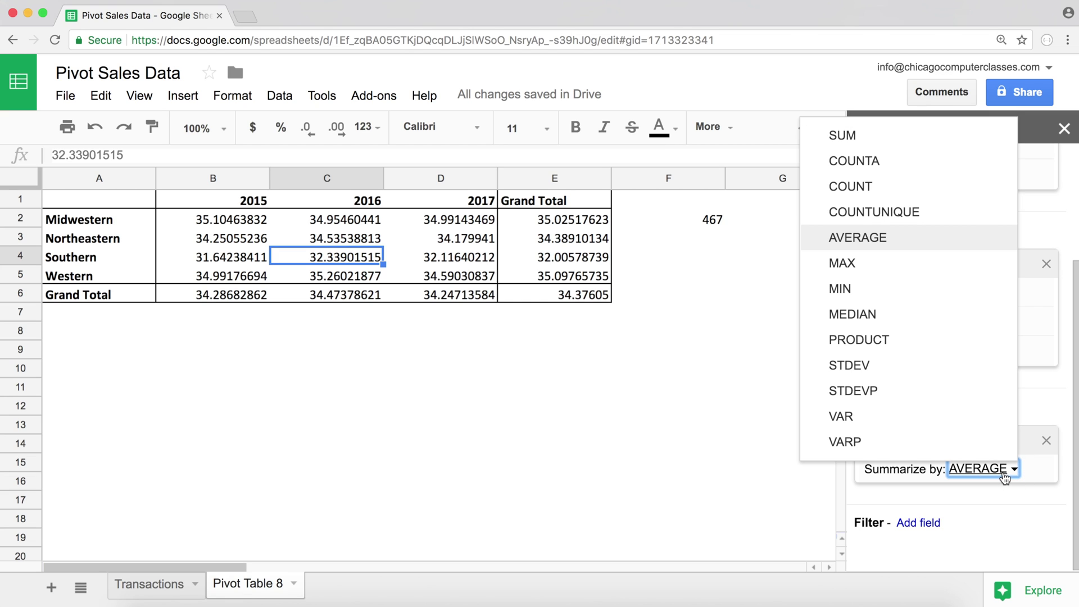
left_click(893, 314)
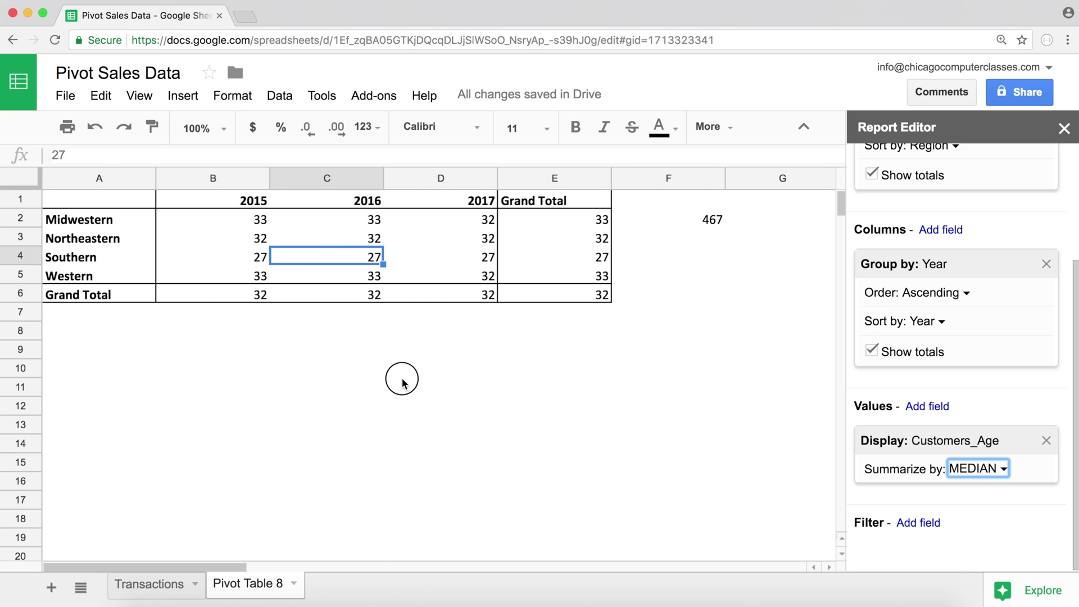
left_click(402, 376)
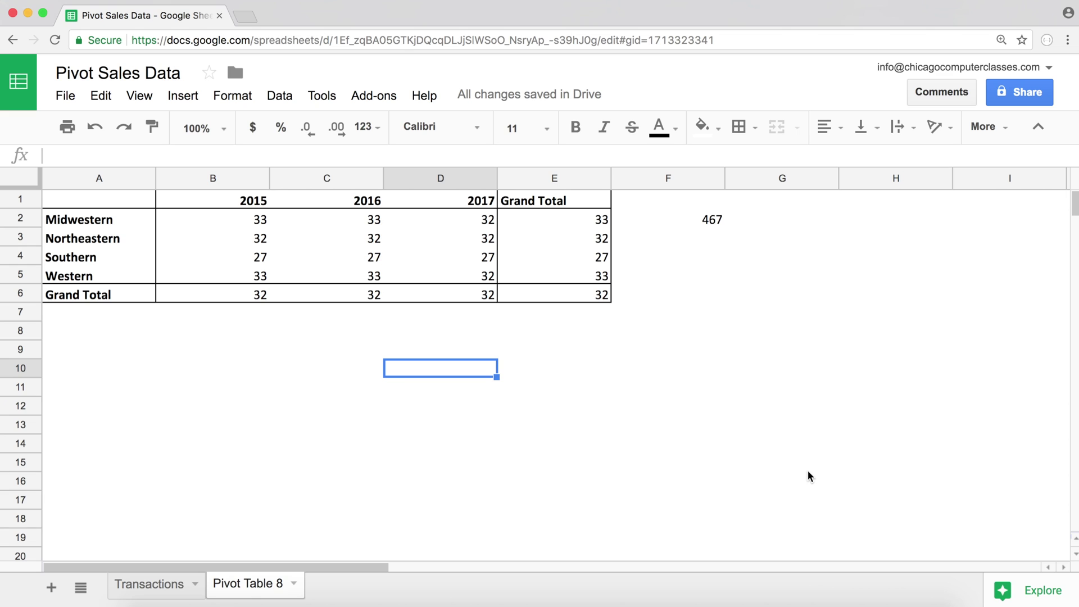
Enter the sample ages 45, 34, 22, 56 and 23 into D10:D14
type("45")
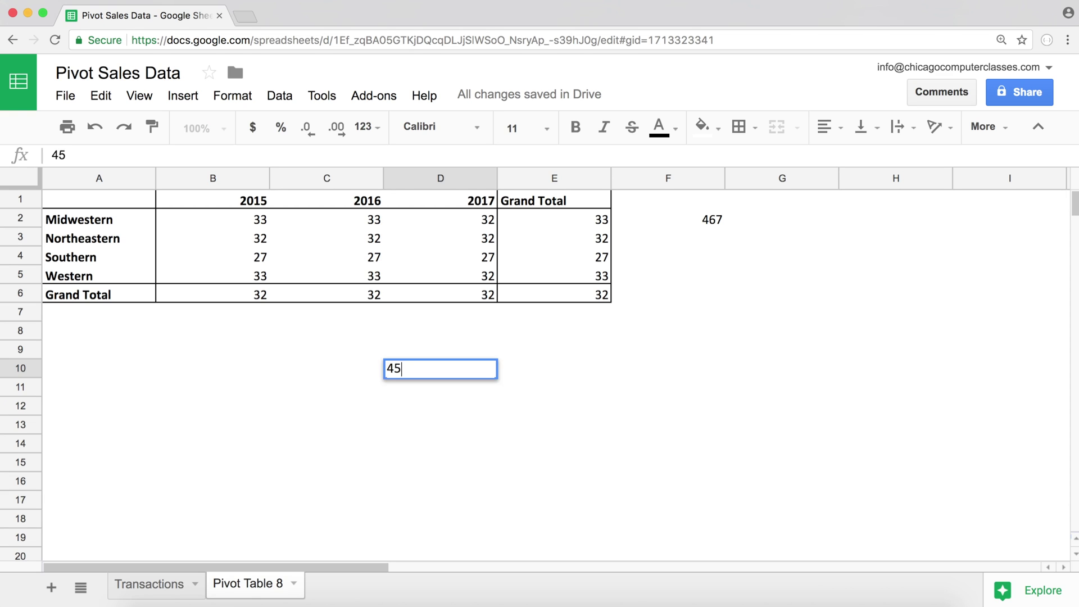
key("Return")
type("34")
key("Return")
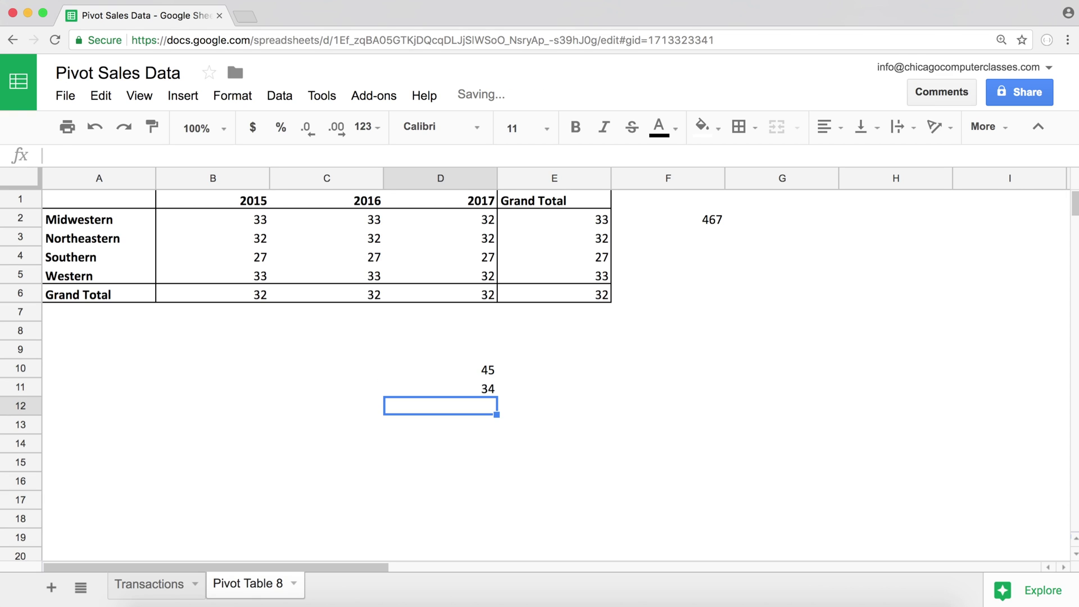
type("22")
key("Return")
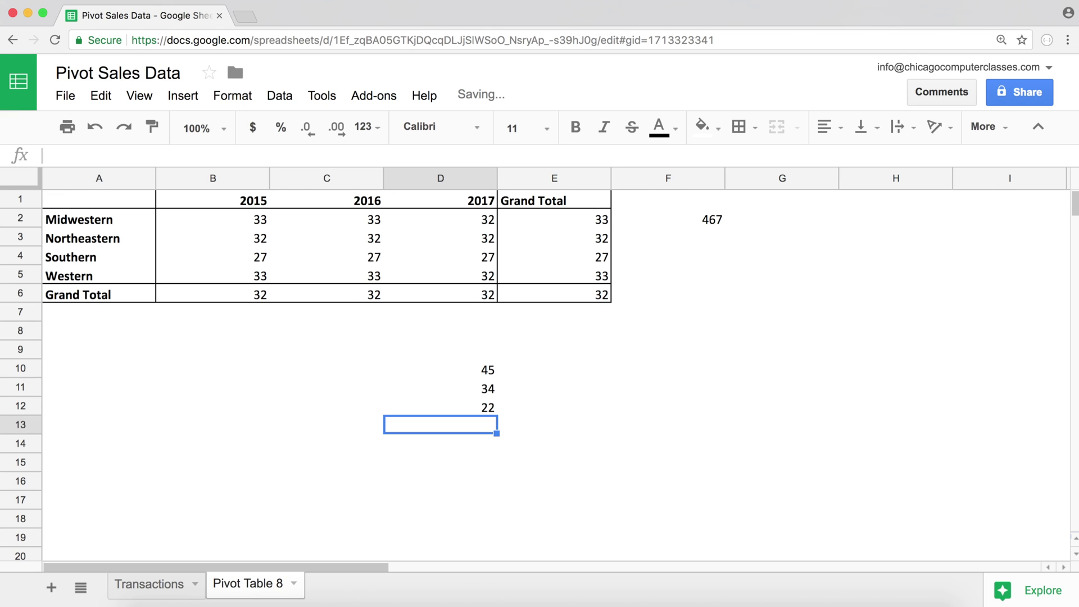
type("56")
key("Return")
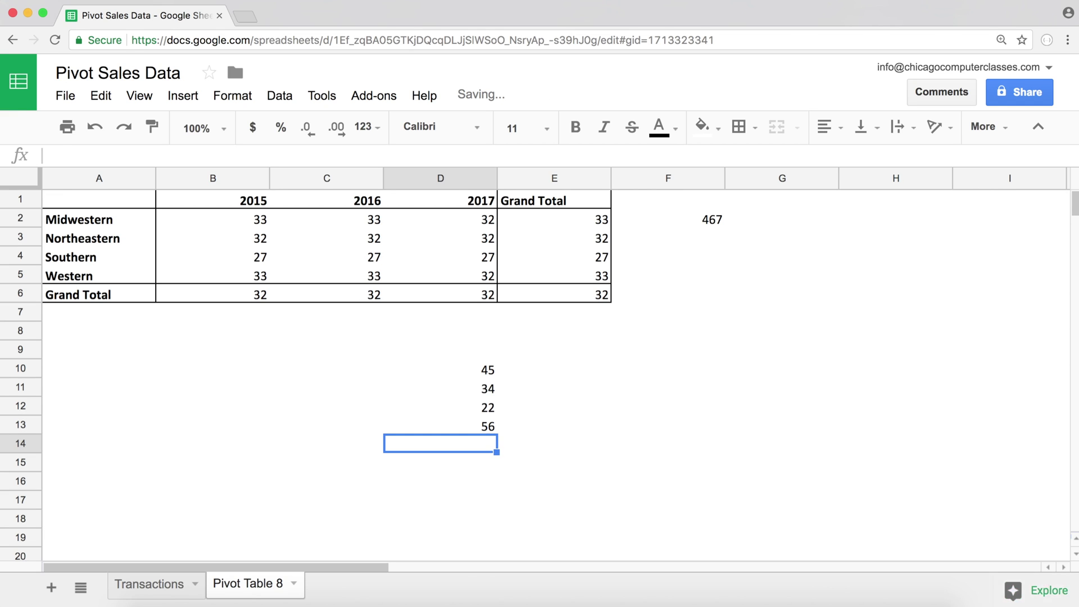
type("23")
key("Return")
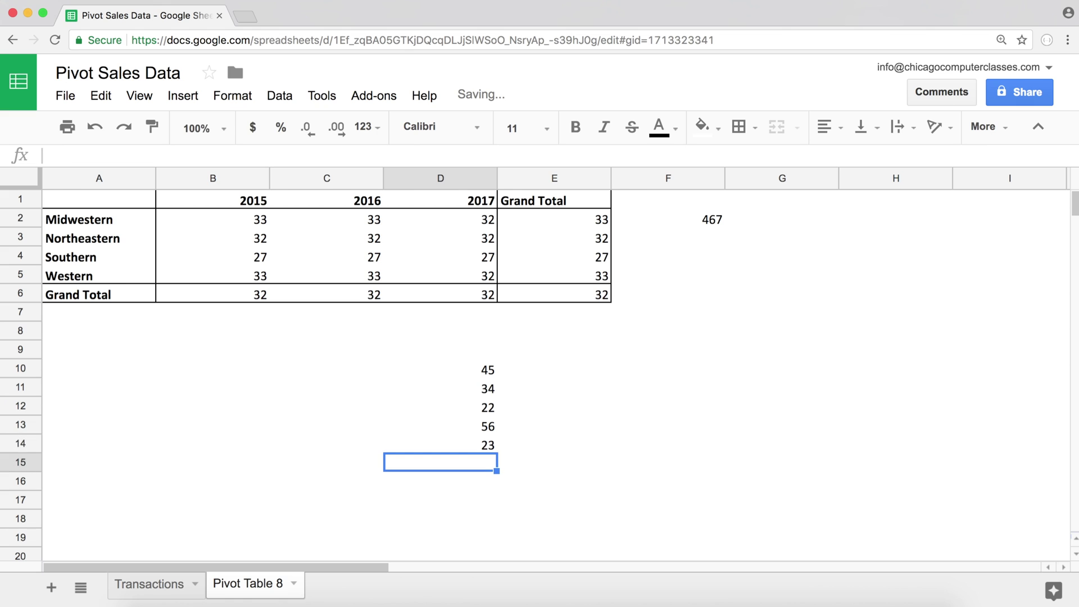
Enter =SUM(D10:D14)/5 in F10 to calculate the average, 36
left_click(592, 370)
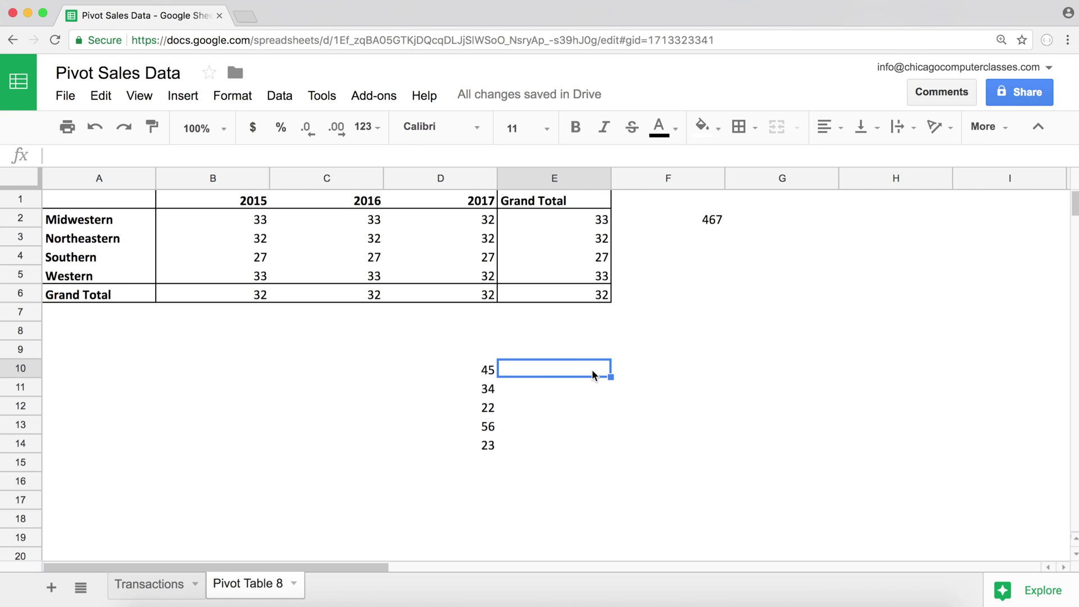
left_click_drag(488, 371, 474, 448)
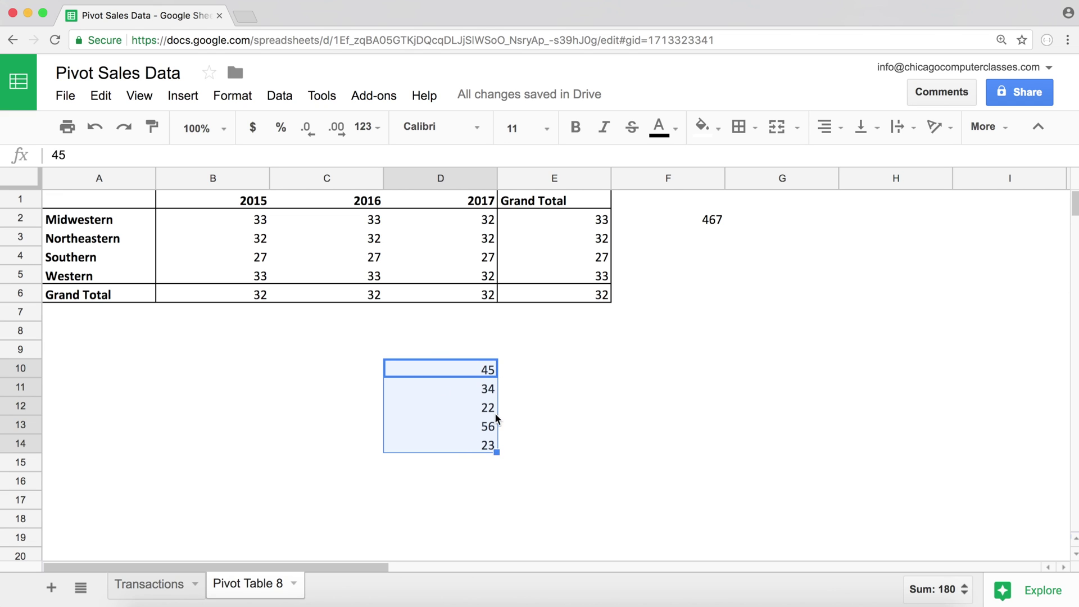
left_click(590, 356)
key("Down")
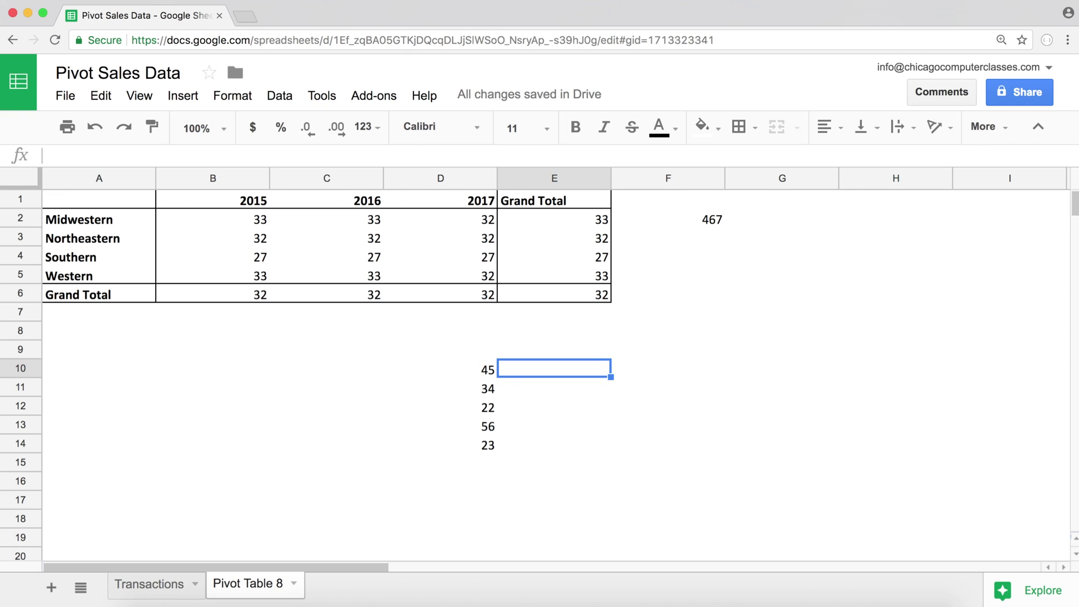
key("Right")
type("=su")
key("Tab")
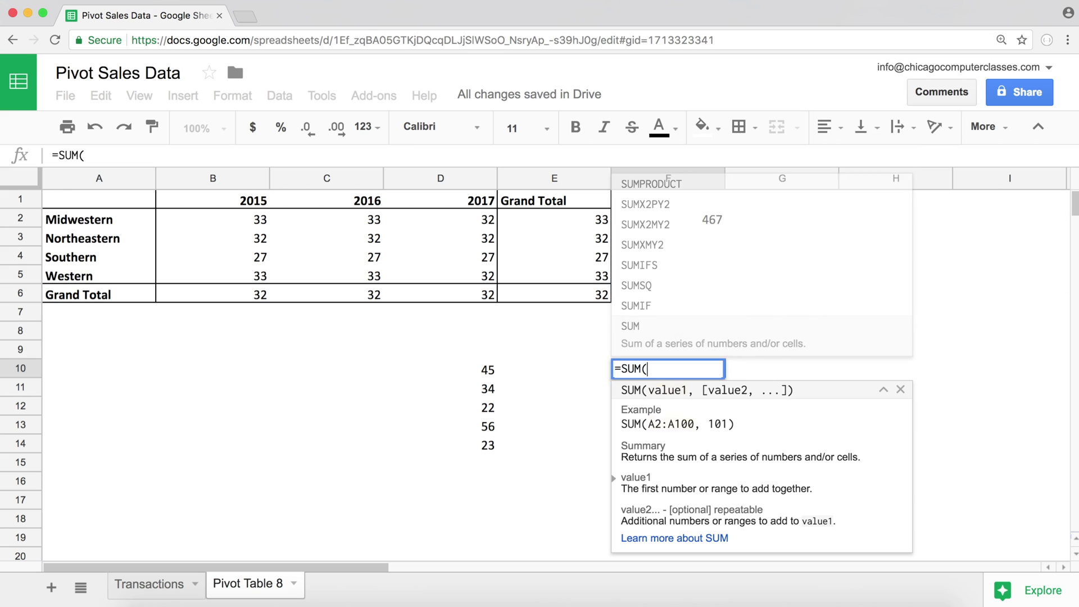
left_click_drag(489, 371, 490, 452)
type(")")
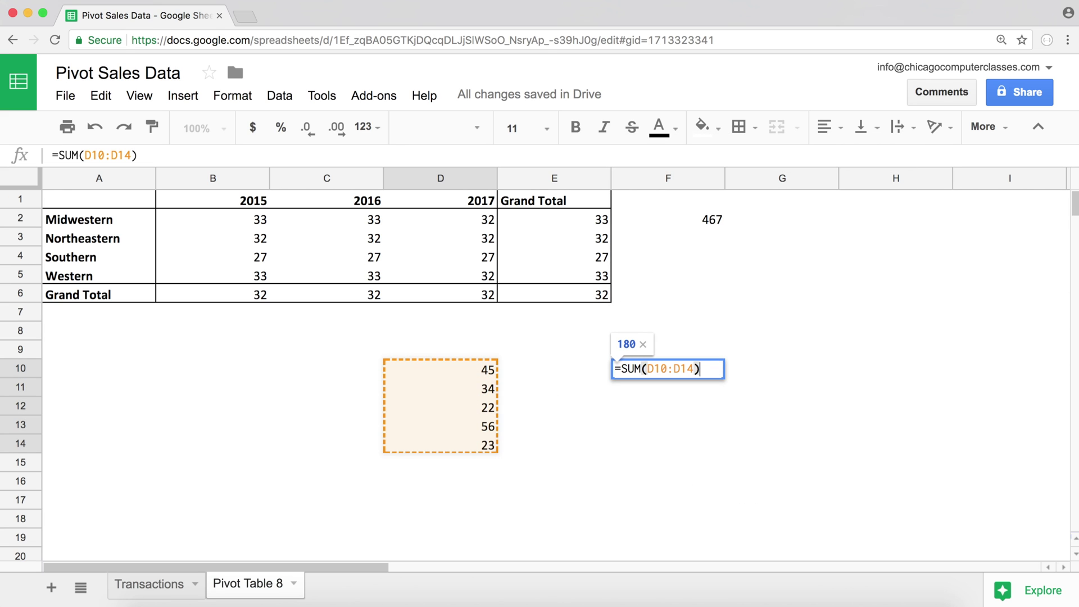
type("/")
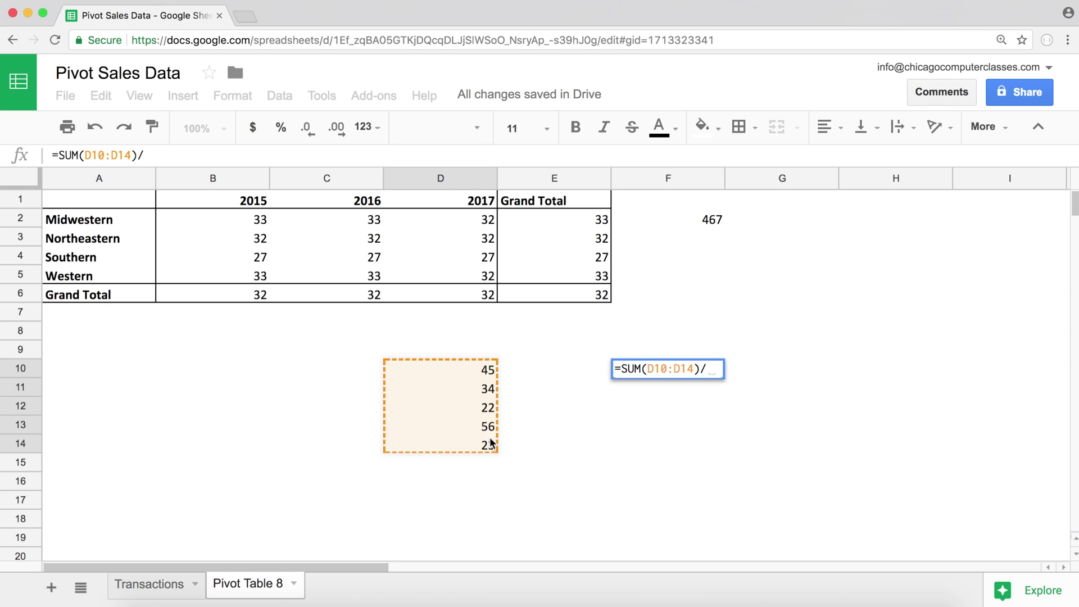
type("5")
key("Return")
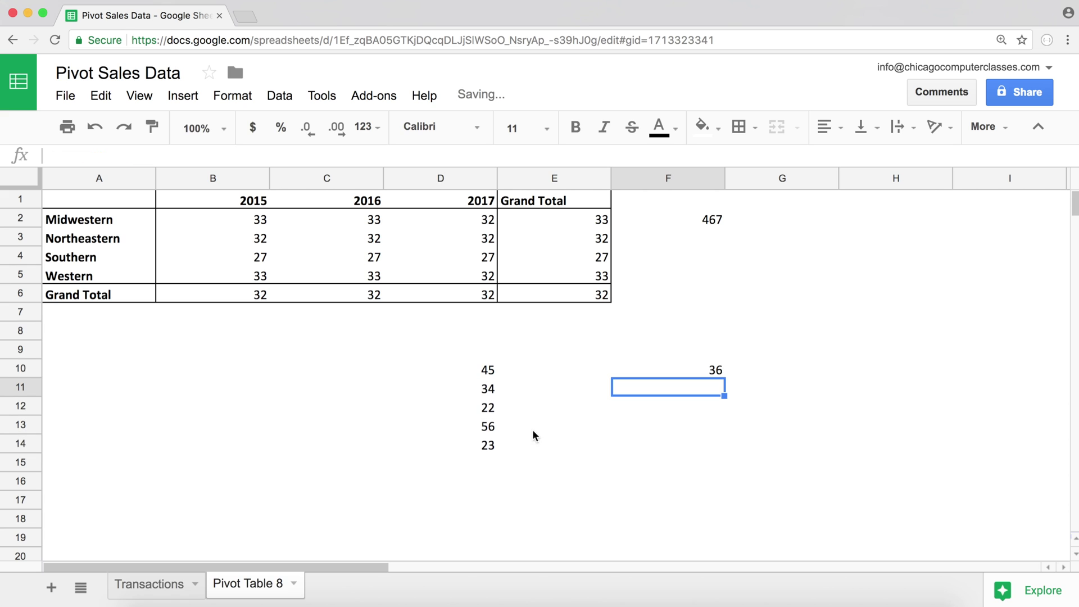
Add =AVERAGE(D10:D14) in F11, compare it with F10, then delete it
type("=ave")
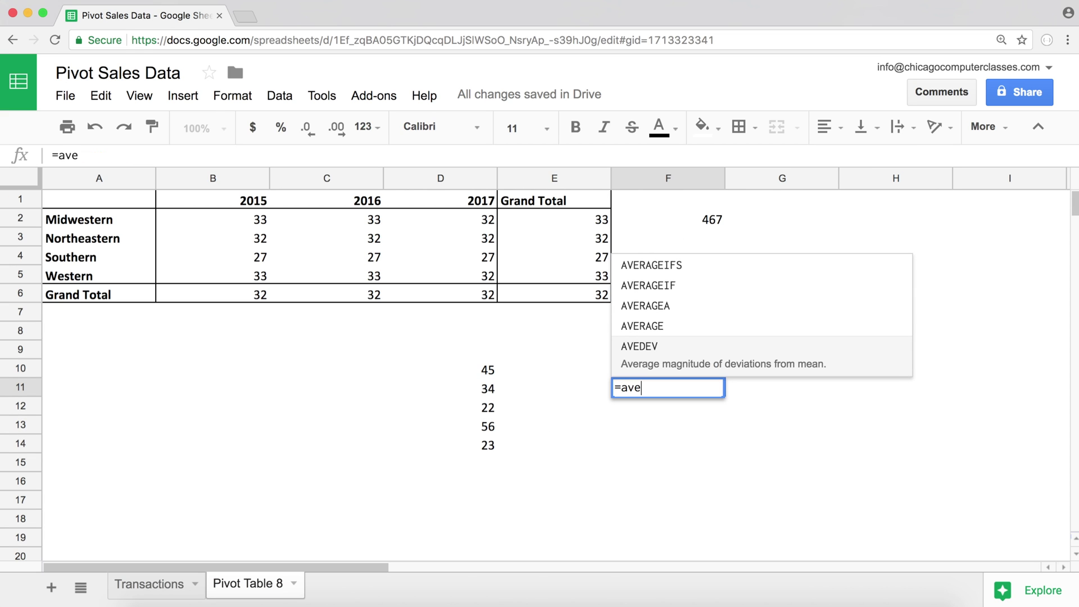
key("Up")
key("Tab")
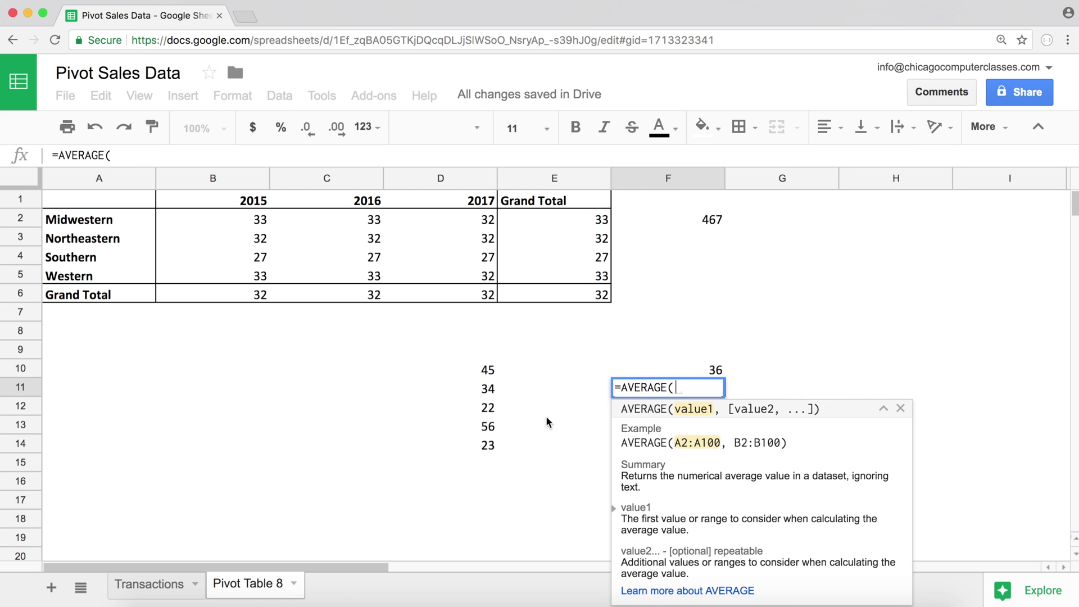
left_click_drag(491, 371, 478, 455)
key("Return")
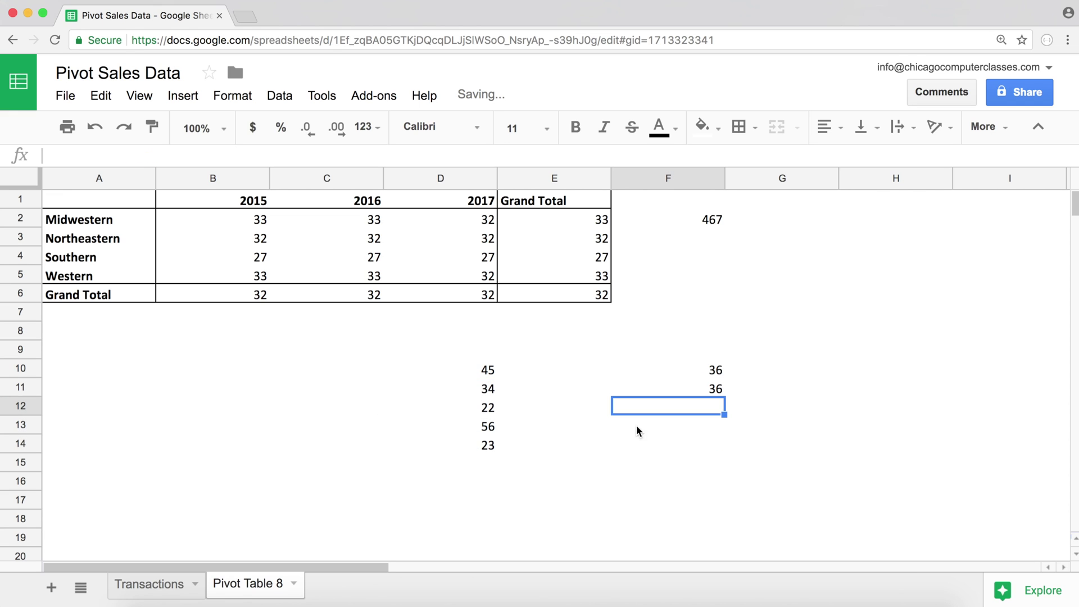
left_click(675, 372)
left_click_drag(675, 373, 680, 388)
left_click(683, 391)
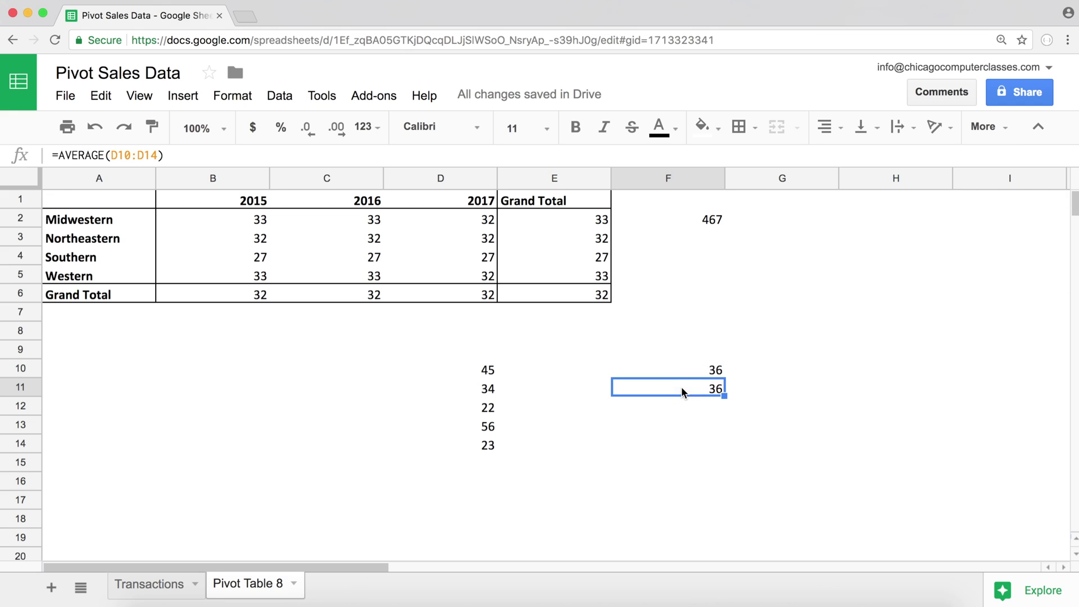
key("Delete")
key("Down")
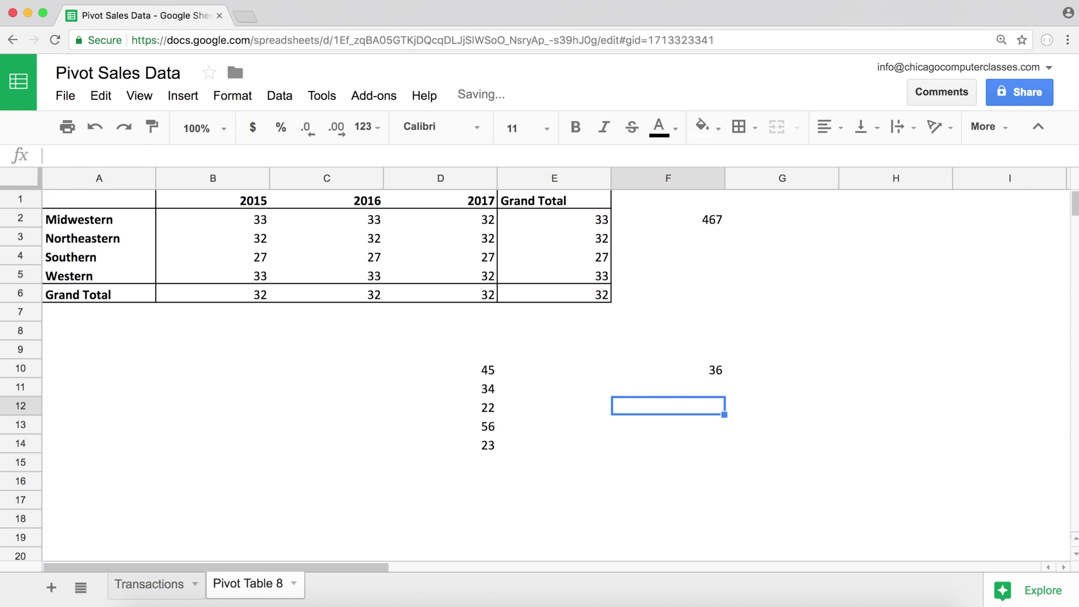
left_click_drag(495, 370, 492, 453)
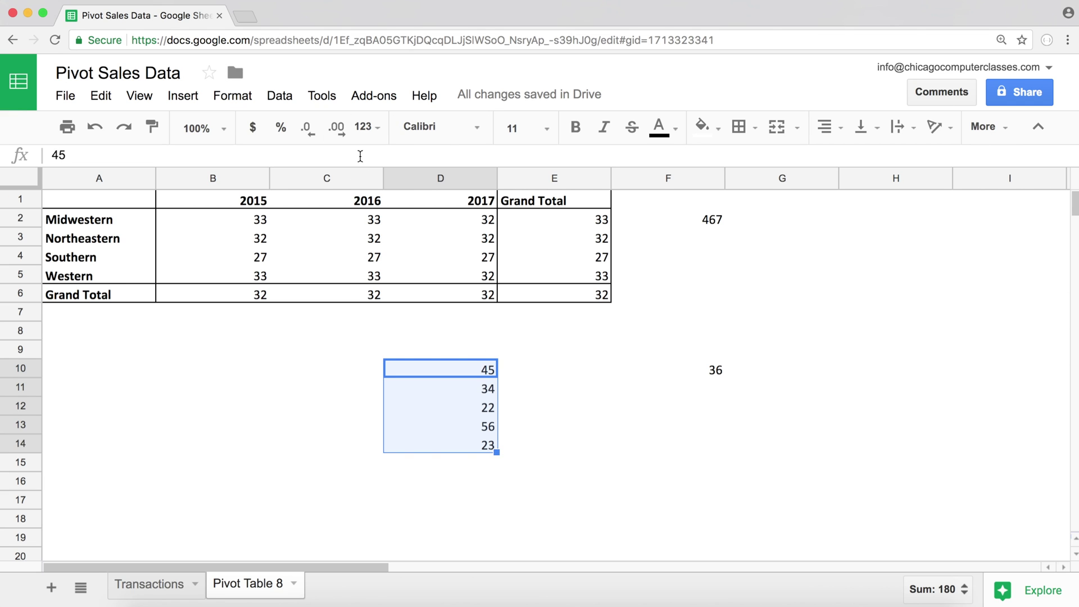
key("super+c")
left_click(534, 368)
key("super+v")
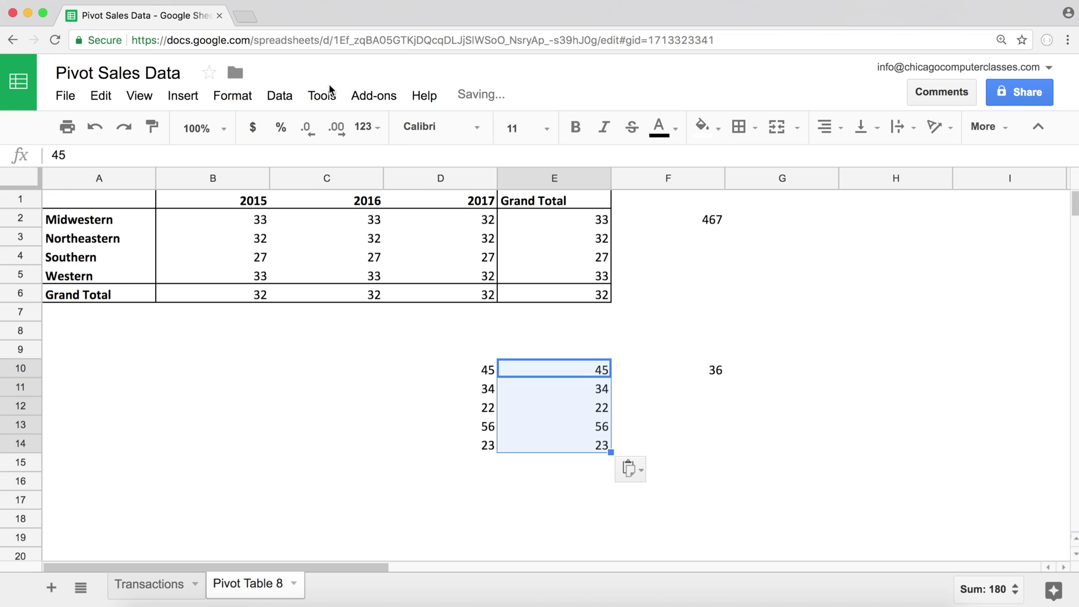
left_click(279, 96)
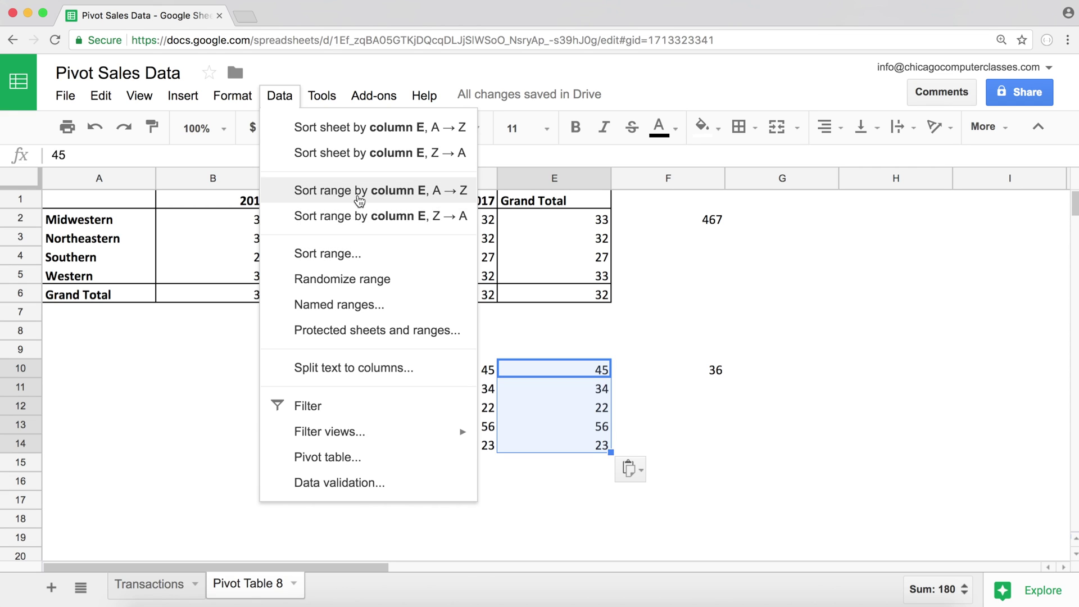
left_click(358, 192)
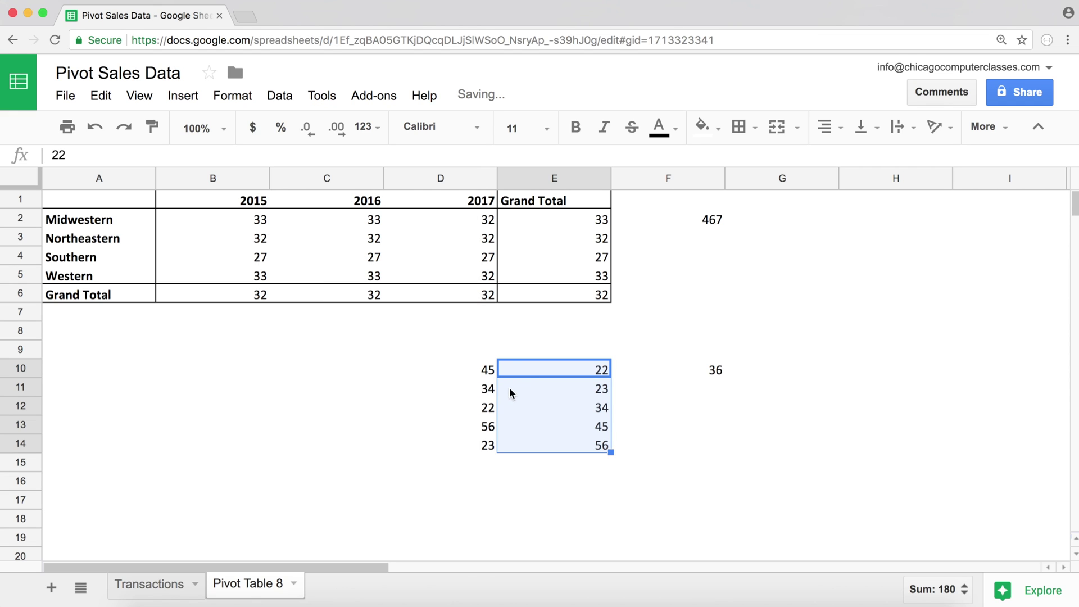
left_click_drag(528, 373, 525, 444)
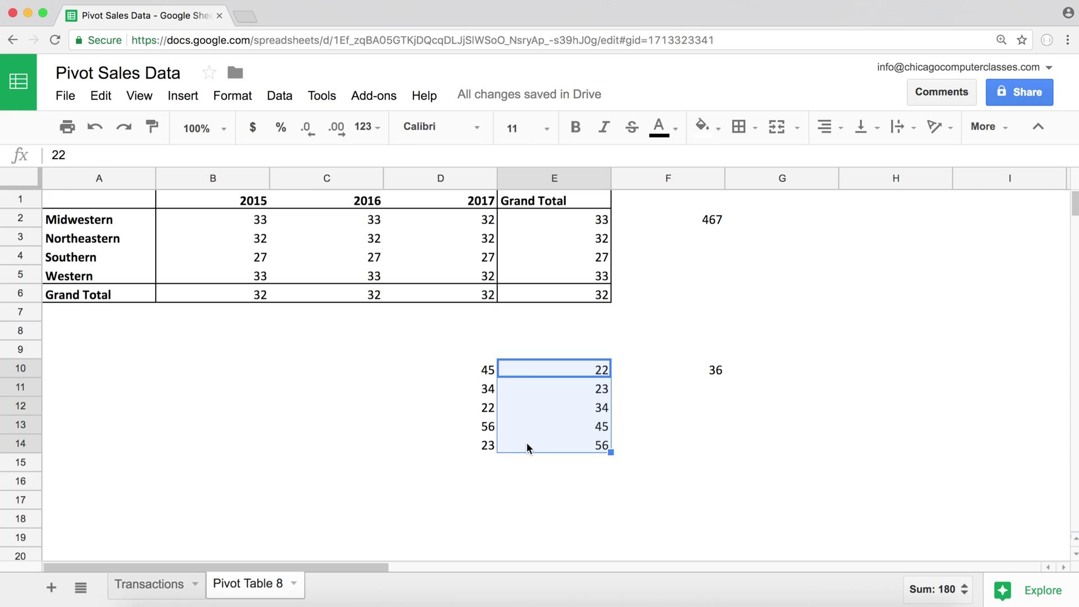
left_click_drag(488, 371, 451, 531)
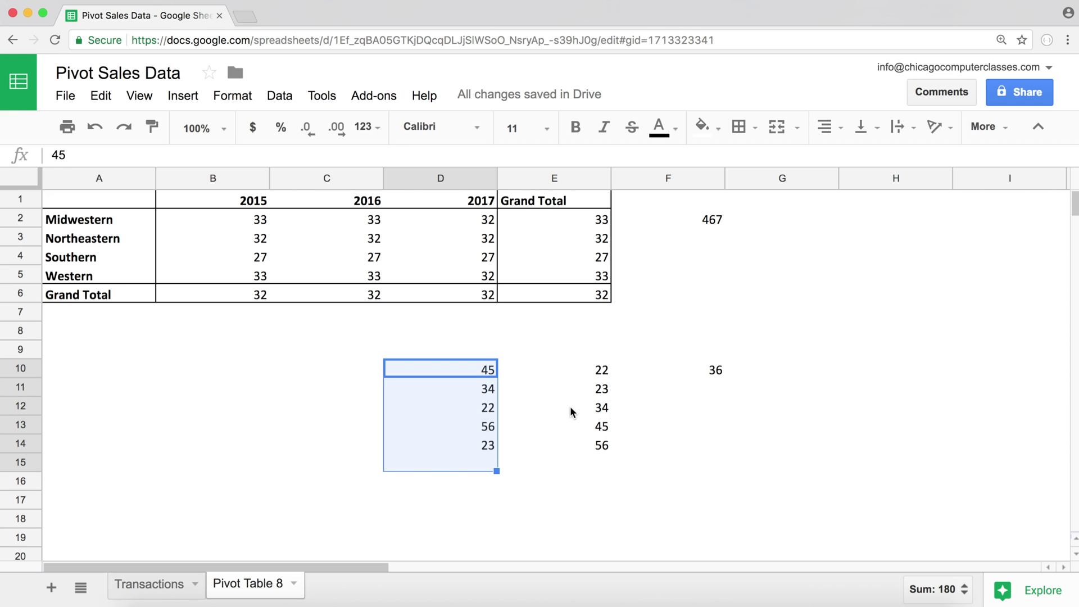
left_click(572, 369)
left_click_drag(572, 370, 600, 444)
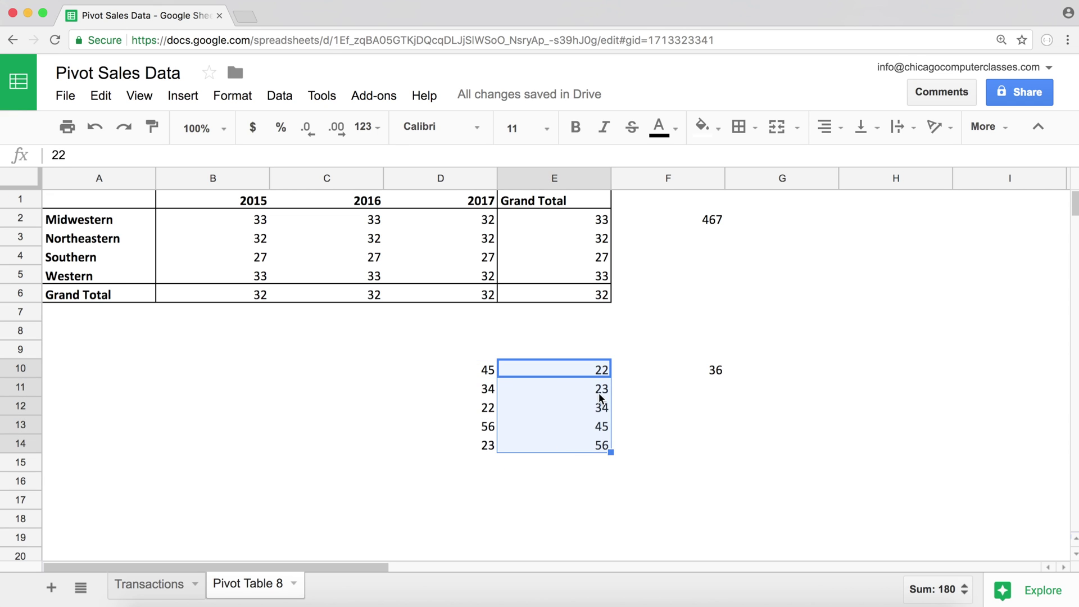
left_click(610, 370)
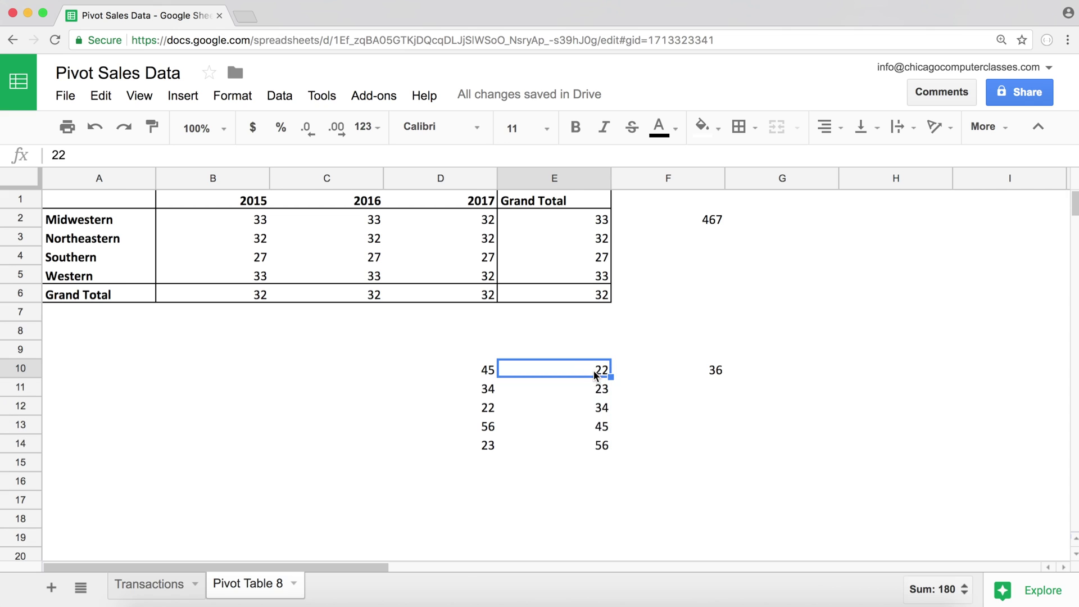
left_click(585, 411)
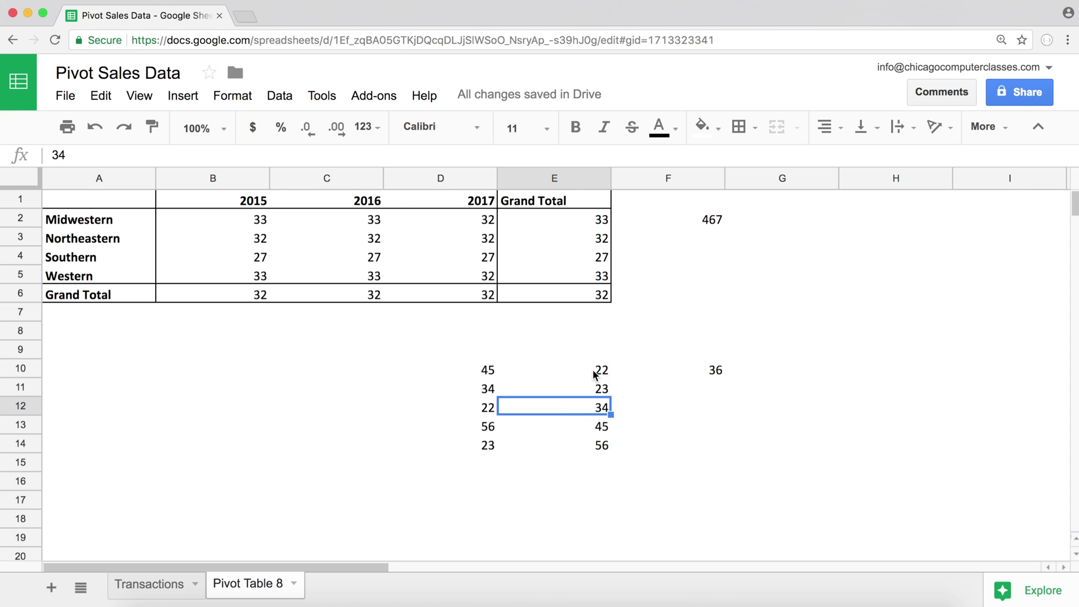
left_click_drag(597, 371, 594, 388)
left_click_drag(594, 444, 596, 427)
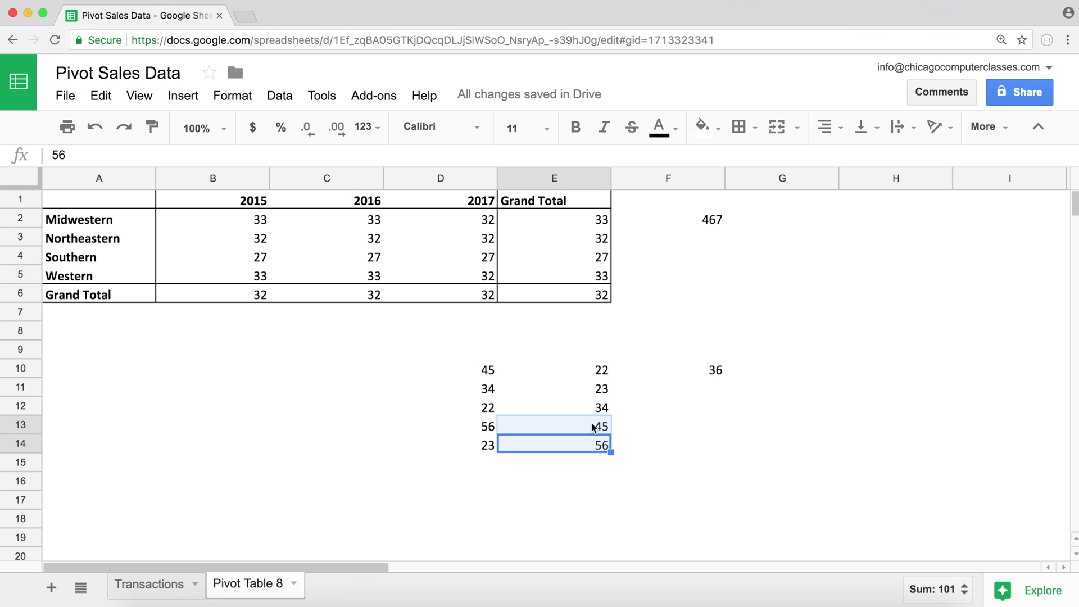
left_click(573, 409)
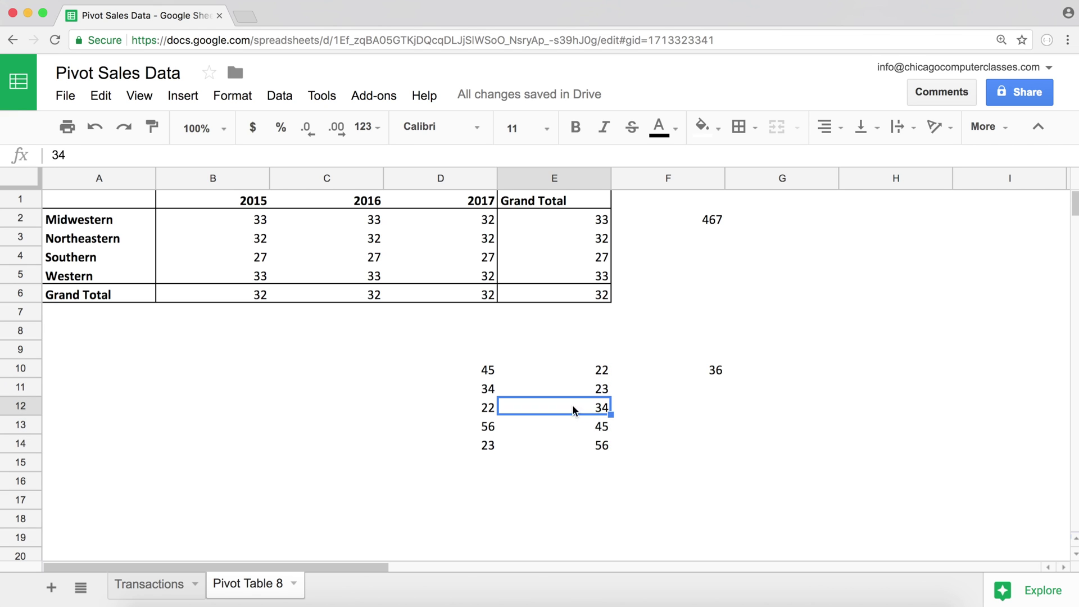
Enter =MEDIAN(D10:D14) in F12, returning 34, and compare it with the sorted ages
left_click(699, 404)
type("=m")
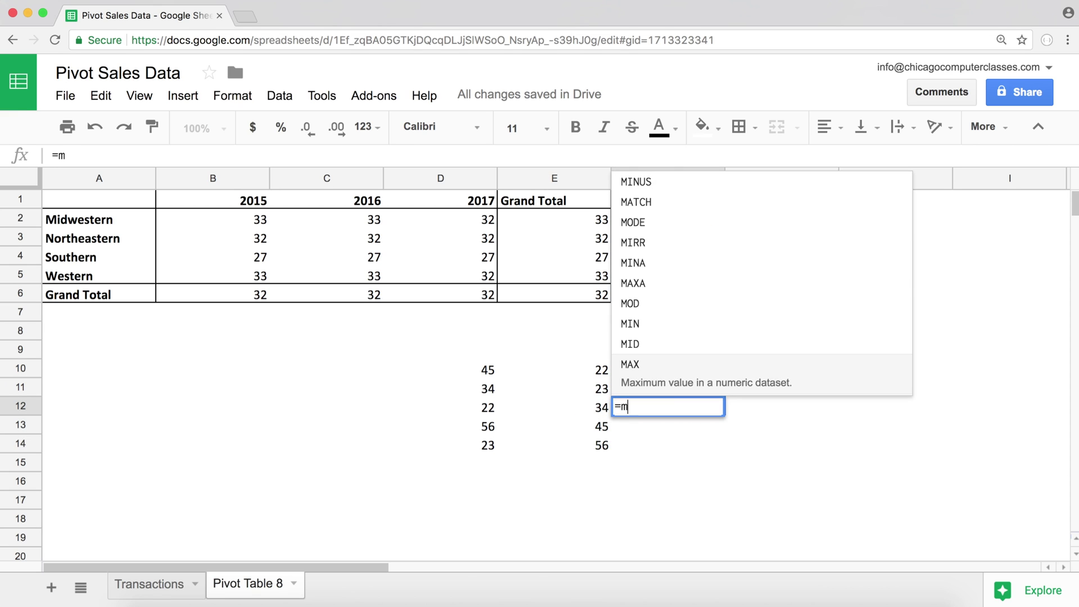
type("e")
key("Tab")
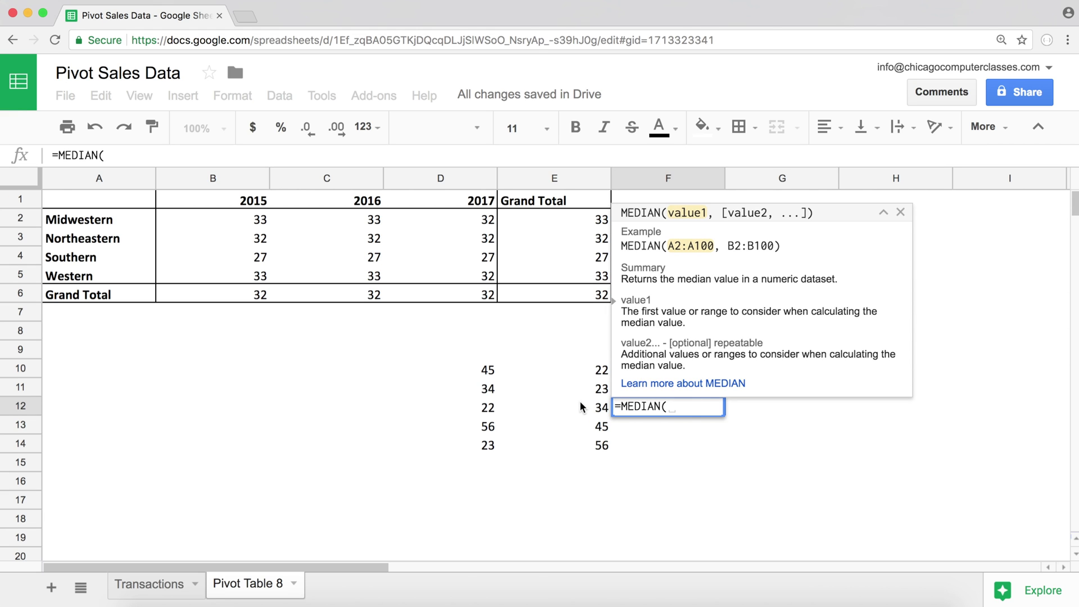
left_click(584, 408)
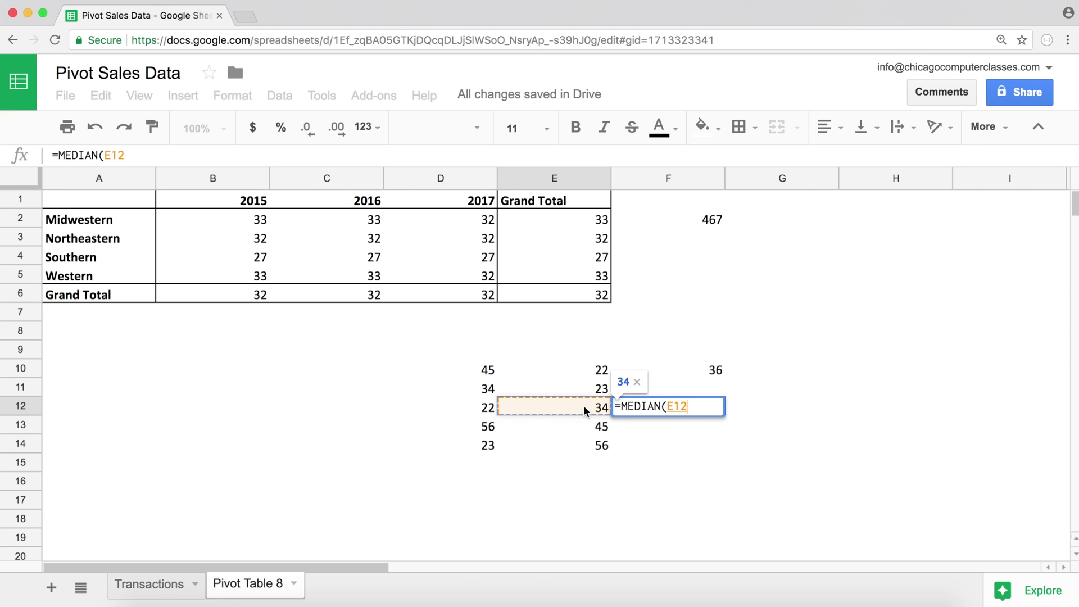
left_click_drag(571, 373, 584, 444)
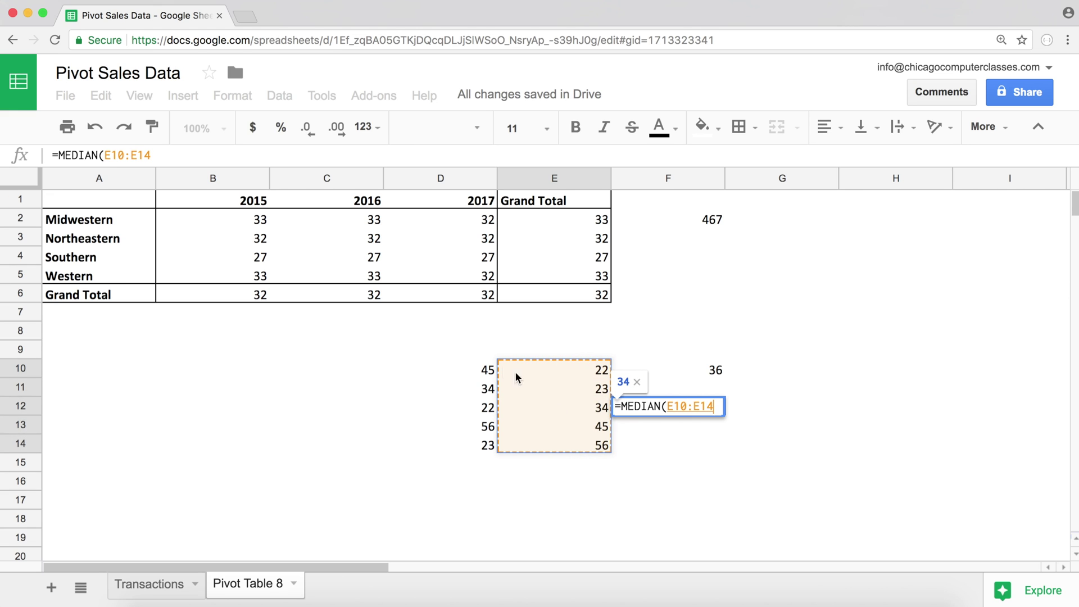
left_click_drag(490, 369, 490, 451)
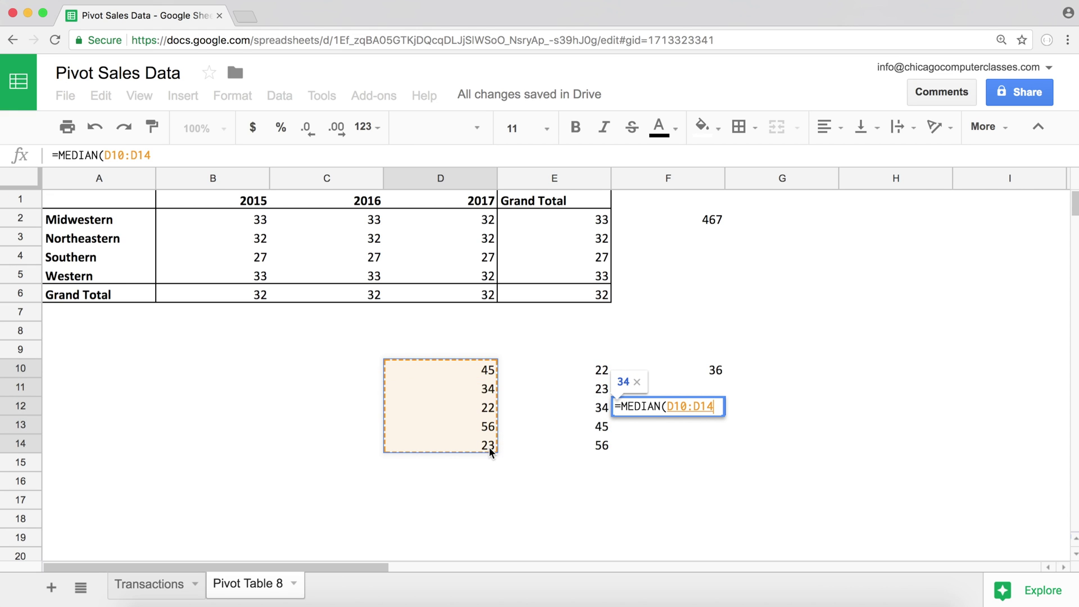
type(")")
key("Return")
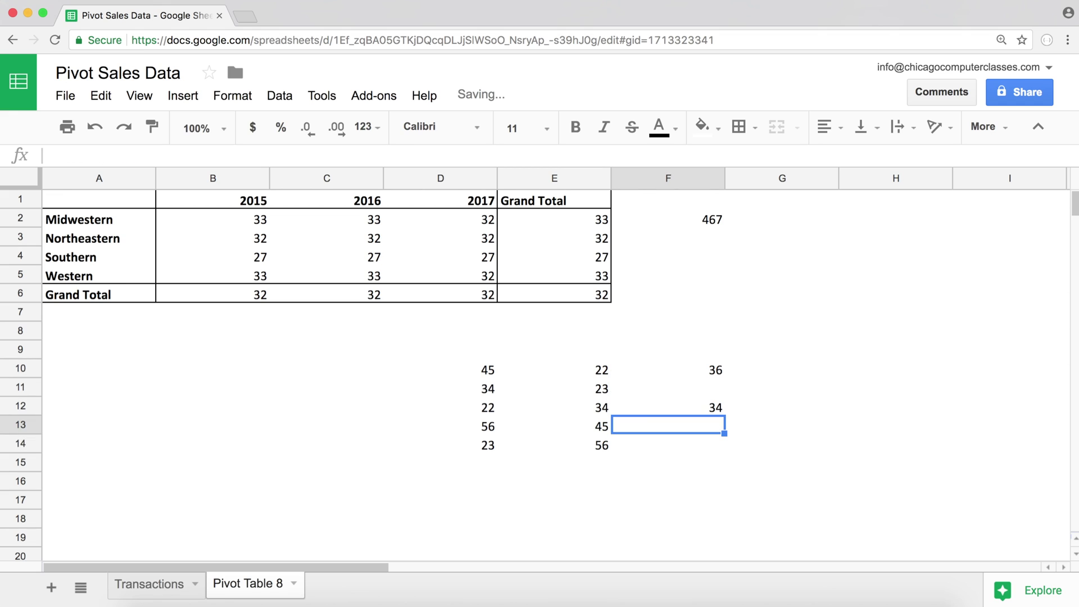
left_click(678, 409)
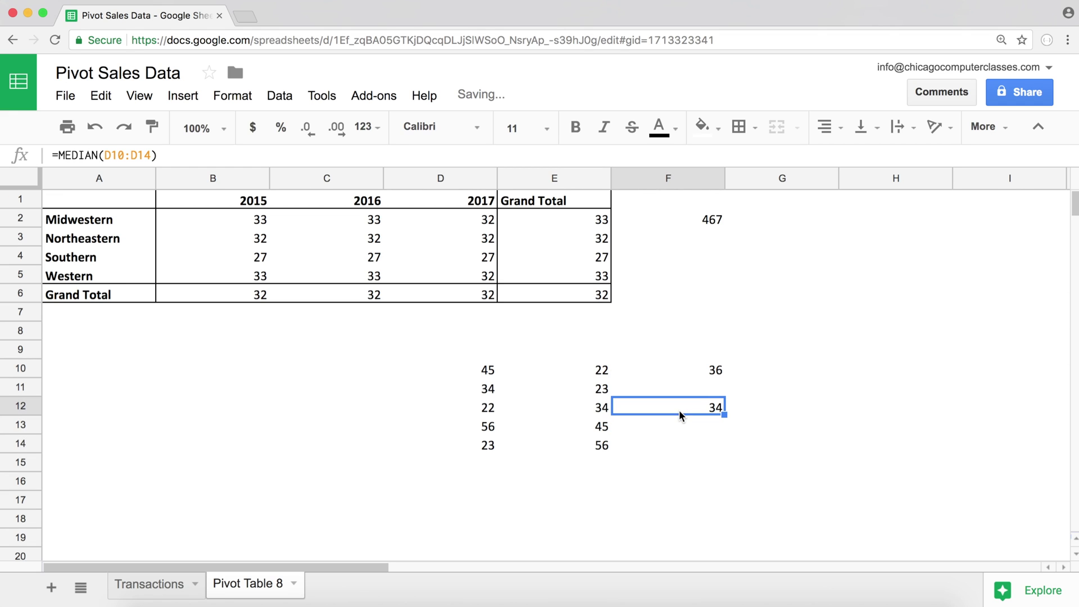
left_click(606, 410)
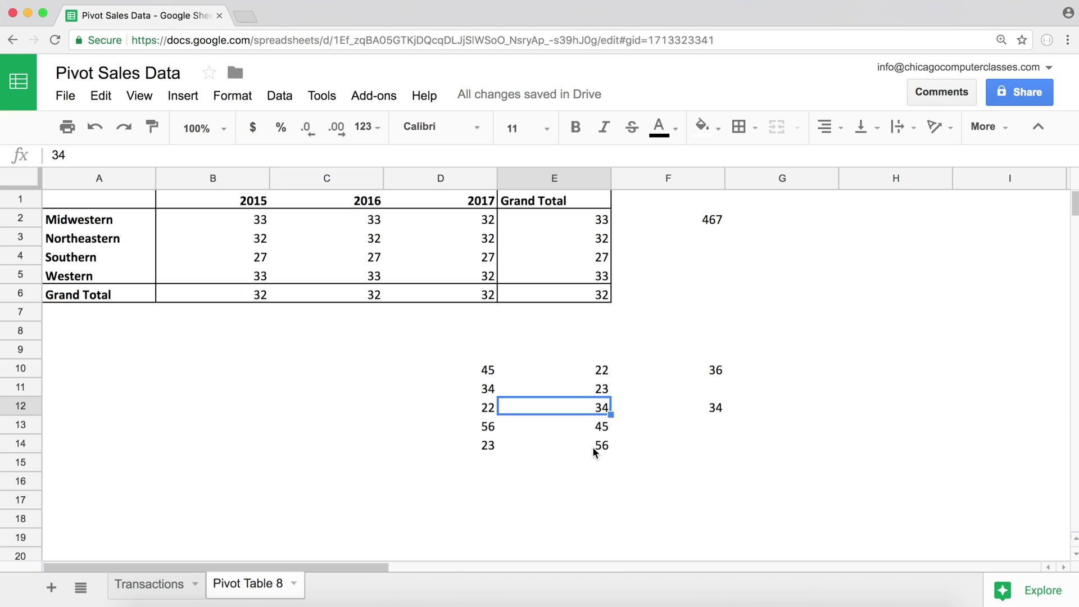
left_click(595, 372)
Delete the 56 from E14, leaving four sorted ages in column E
left_click(592, 413)
left_click(590, 446)
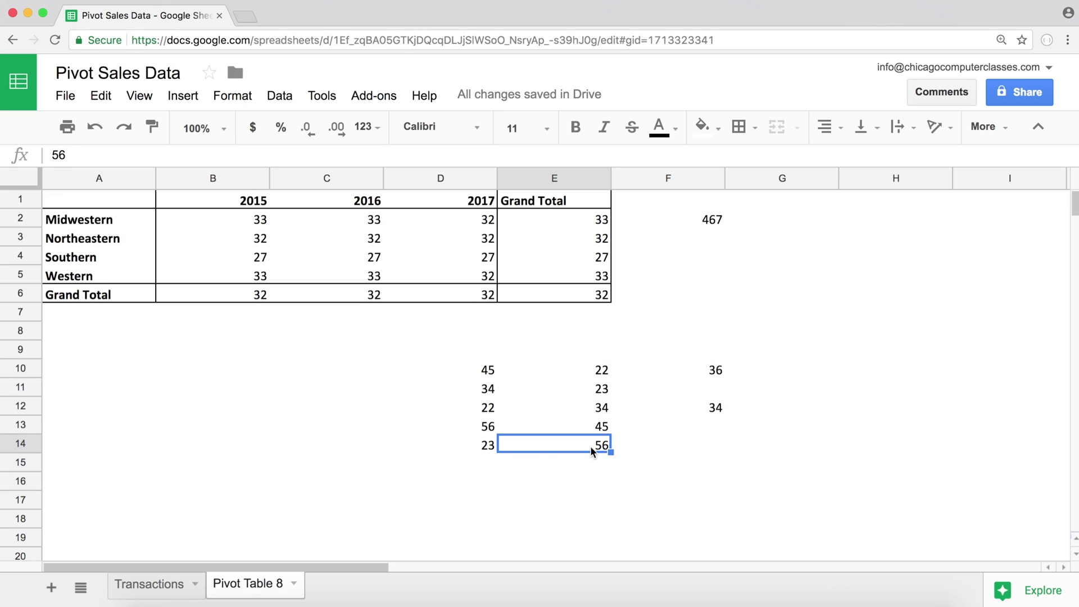
key("Delete")
left_click_drag(598, 370, 599, 427)
left_click(596, 410)
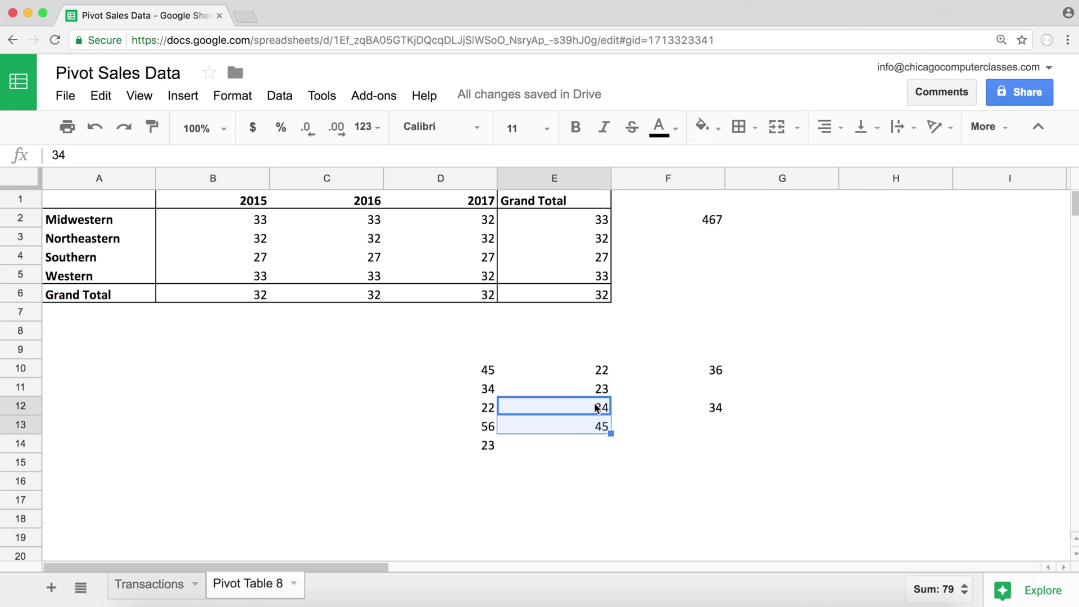
Enter =AVERAGE(E11:E12) in F13, which shows 28.5
left_click(711, 430)
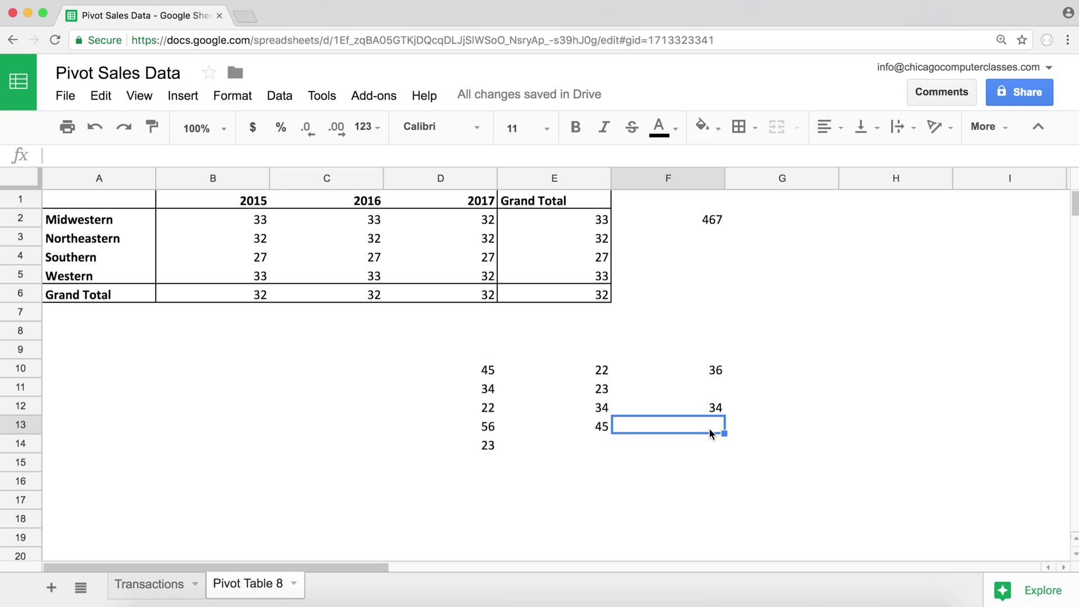
type("=")
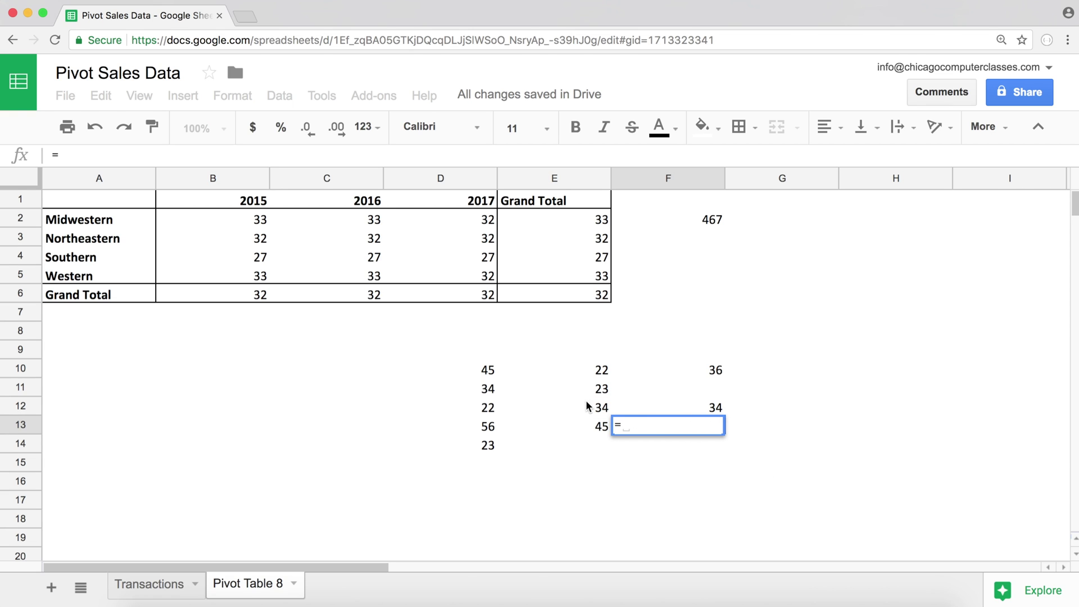
type("ave")
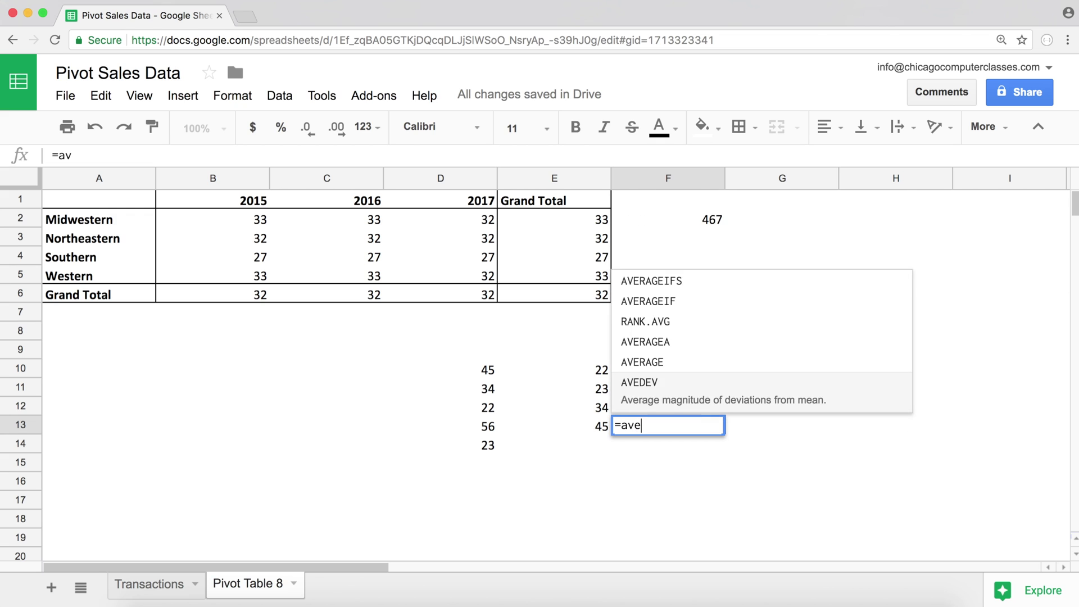
left_click(657, 366)
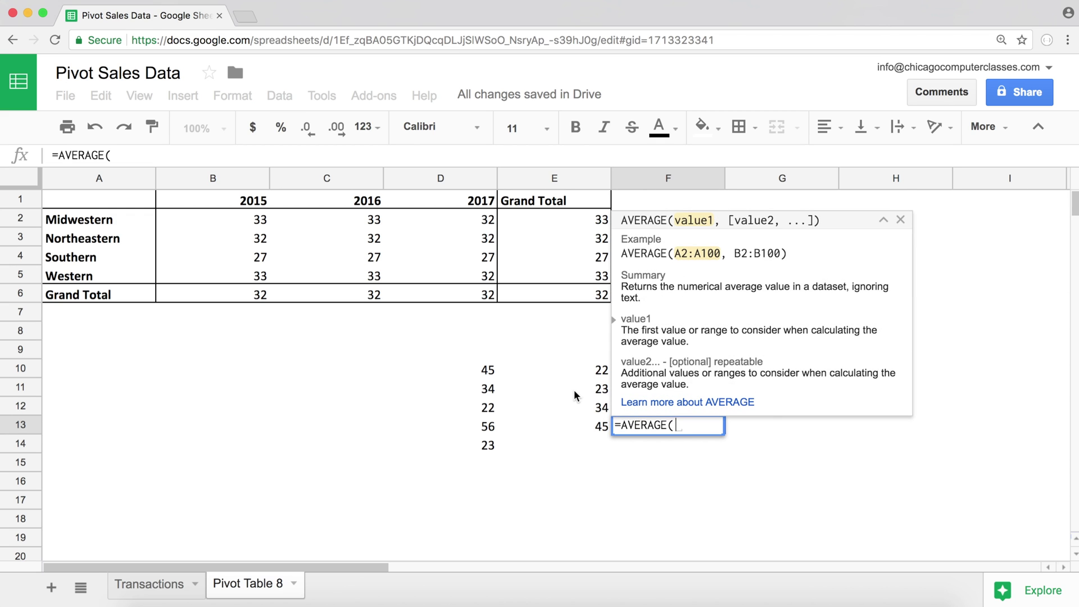
left_click_drag(569, 387, 575, 400)
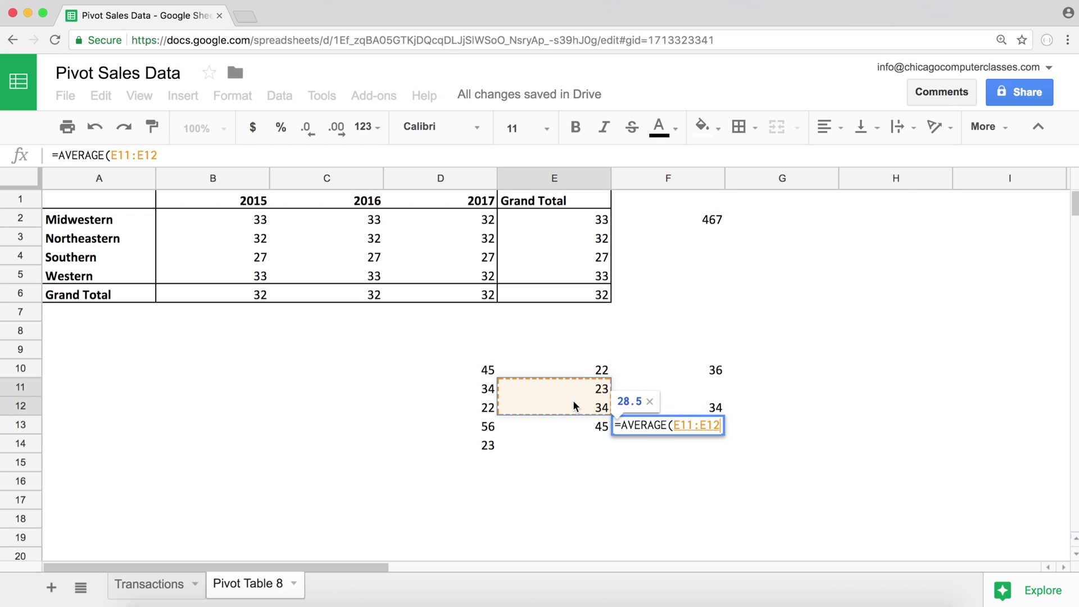
type(")")
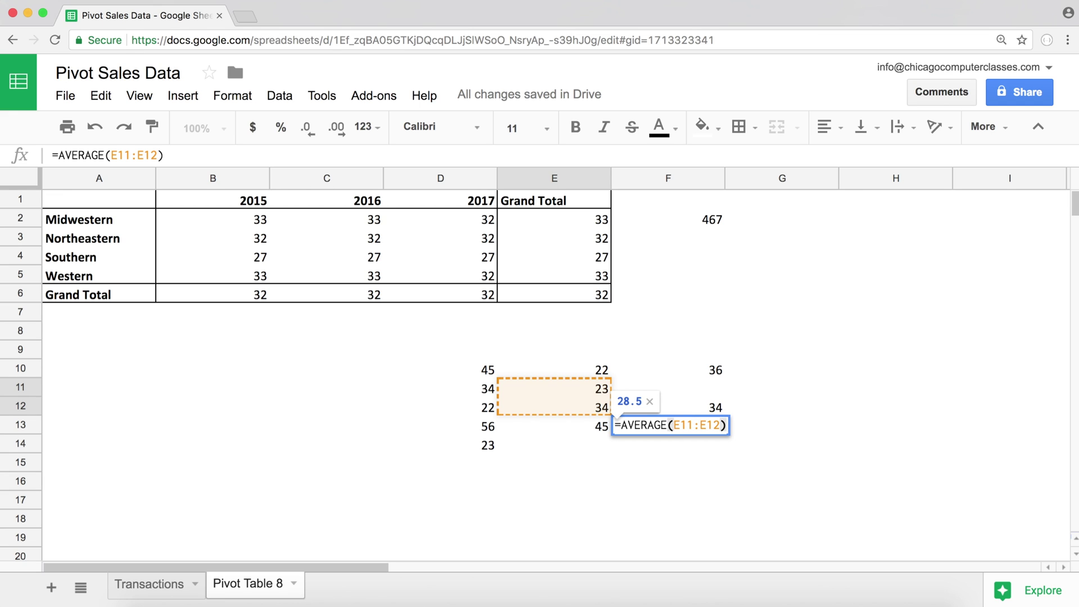
key("Return")
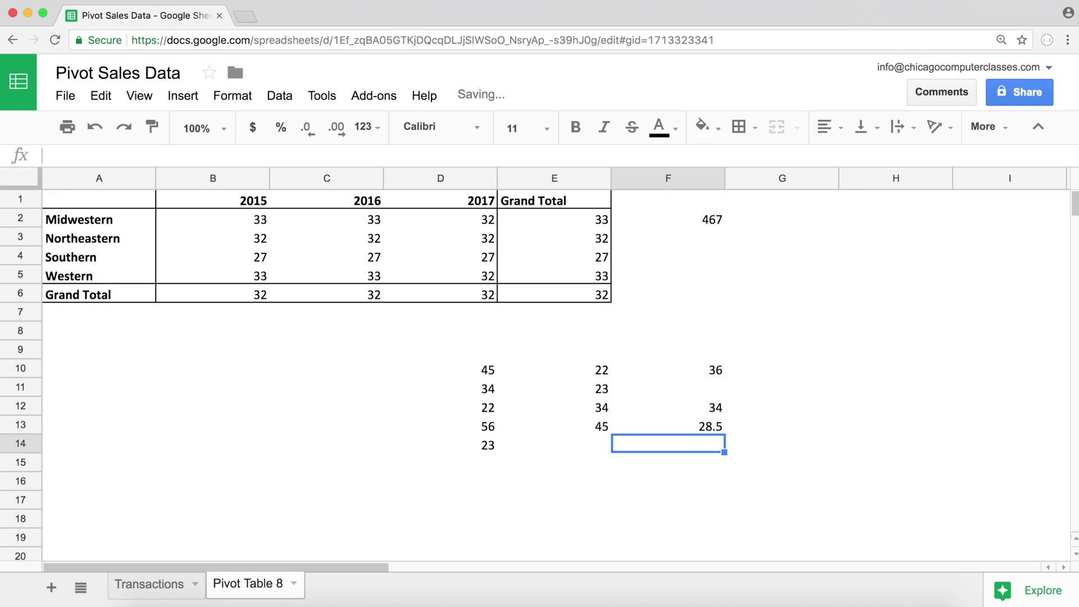
left_click(710, 431)
left_click(710, 447)
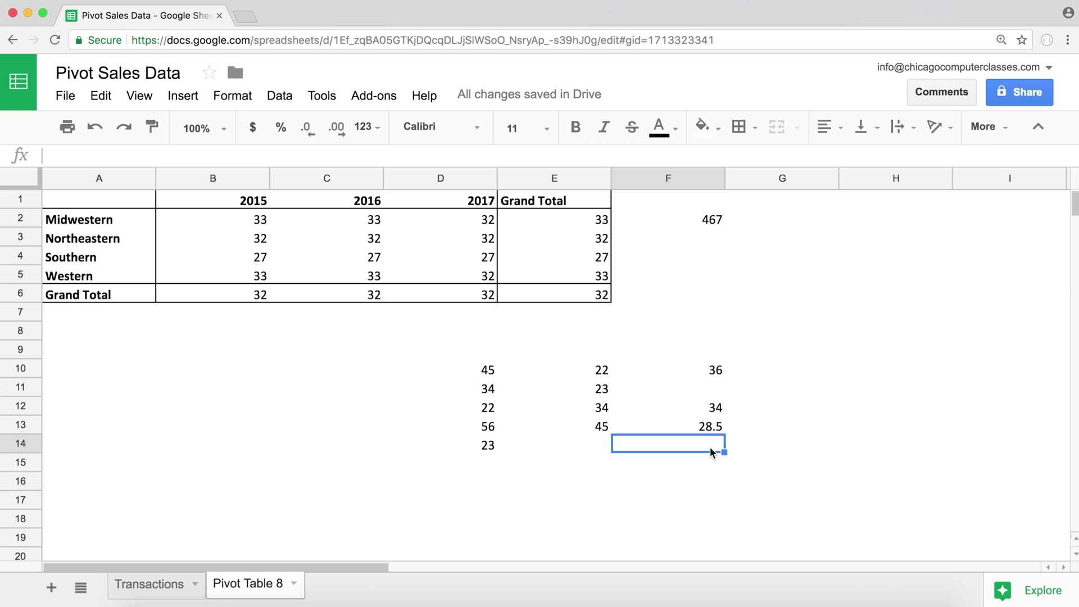
type("=mea")
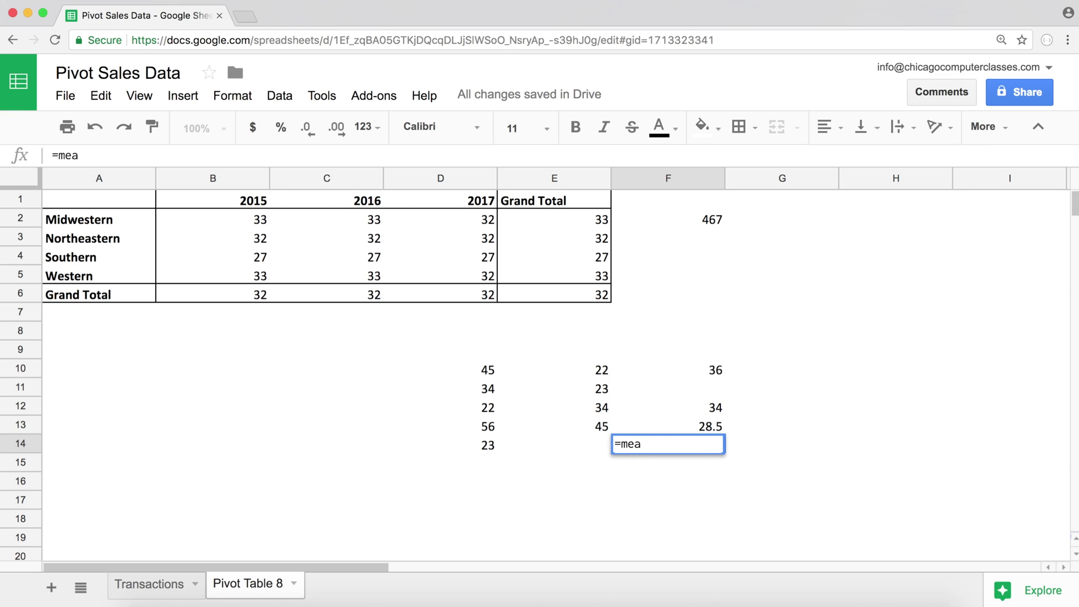
Complete =MEDIAN(E10:E13) in F14, showing 28.5, then select the D10:F14 block
key("BackSpace")
key("Tab")
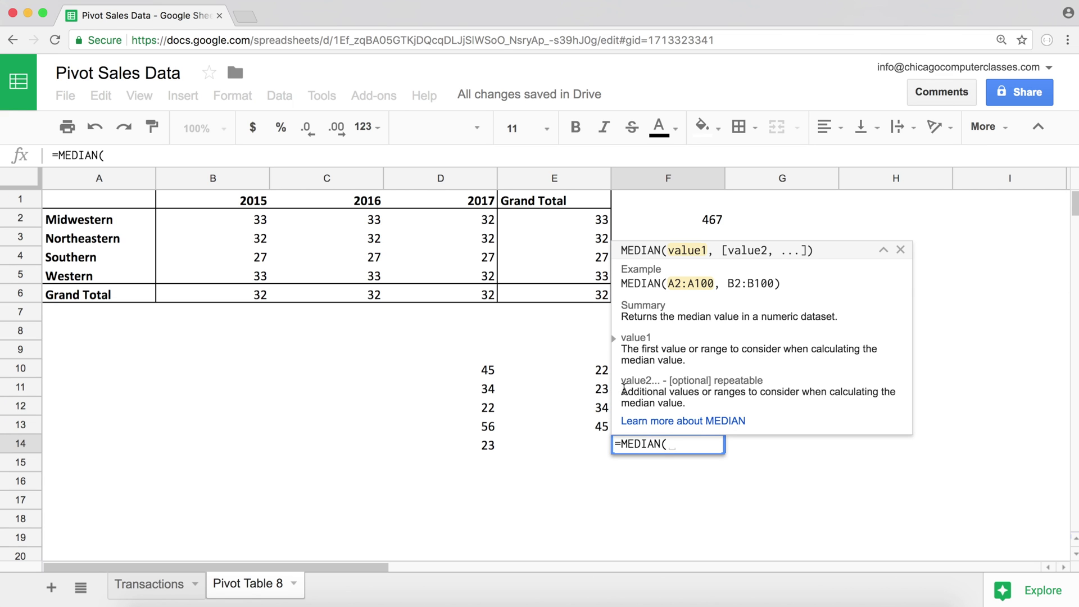
left_click_drag(600, 371, 584, 426)
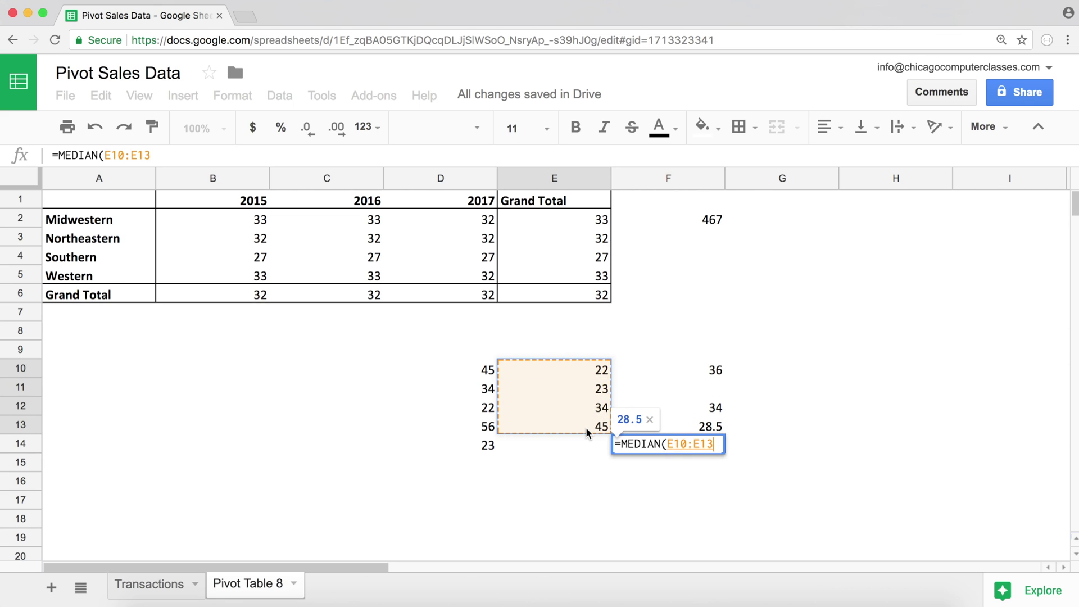
key("Return")
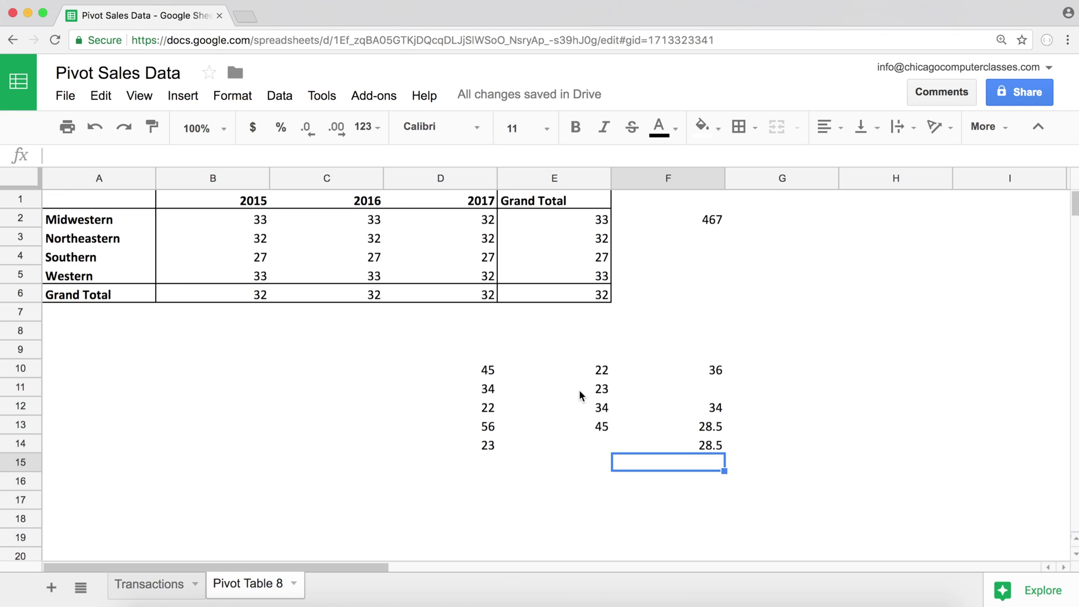
left_click_drag(581, 390, 583, 400)
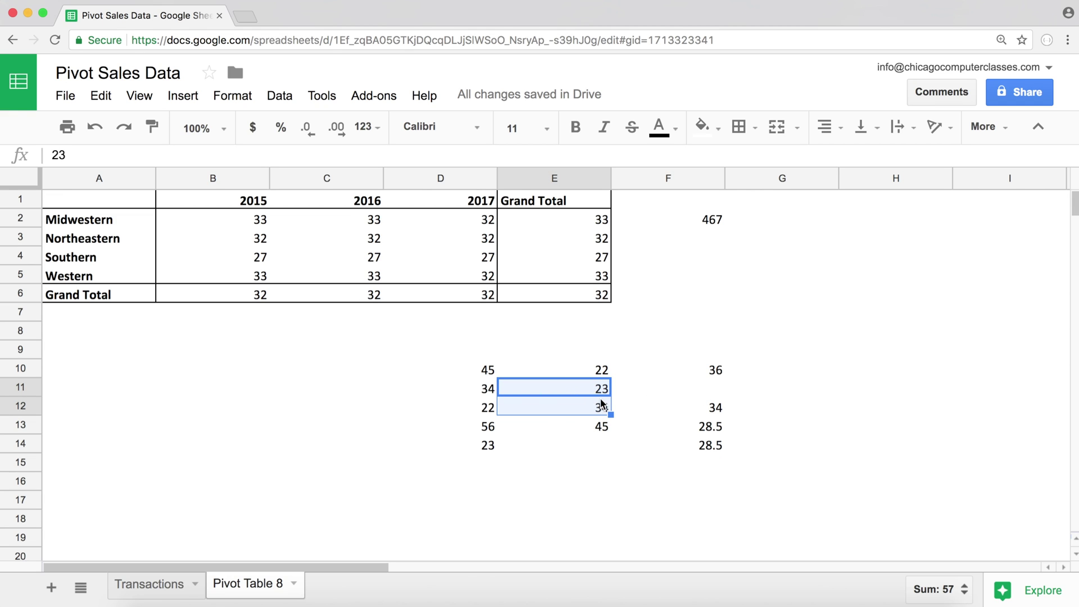
left_click_drag(445, 368, 719, 450)
Delete the D10:F14 scratch cells and bring up the Customers_Age Summarize by options
key("Delete")
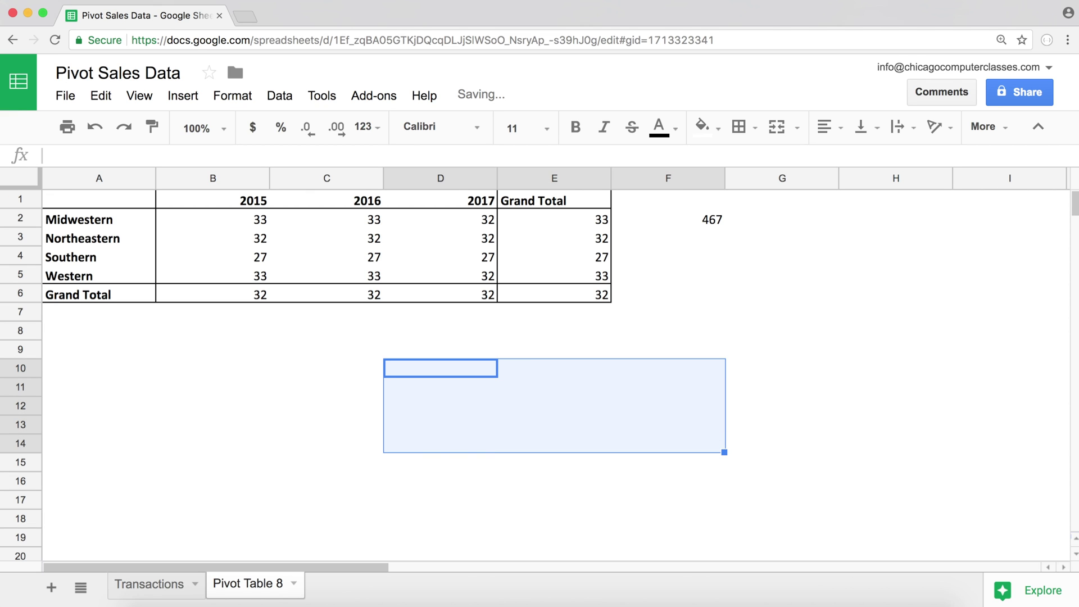
left_click(400, 220)
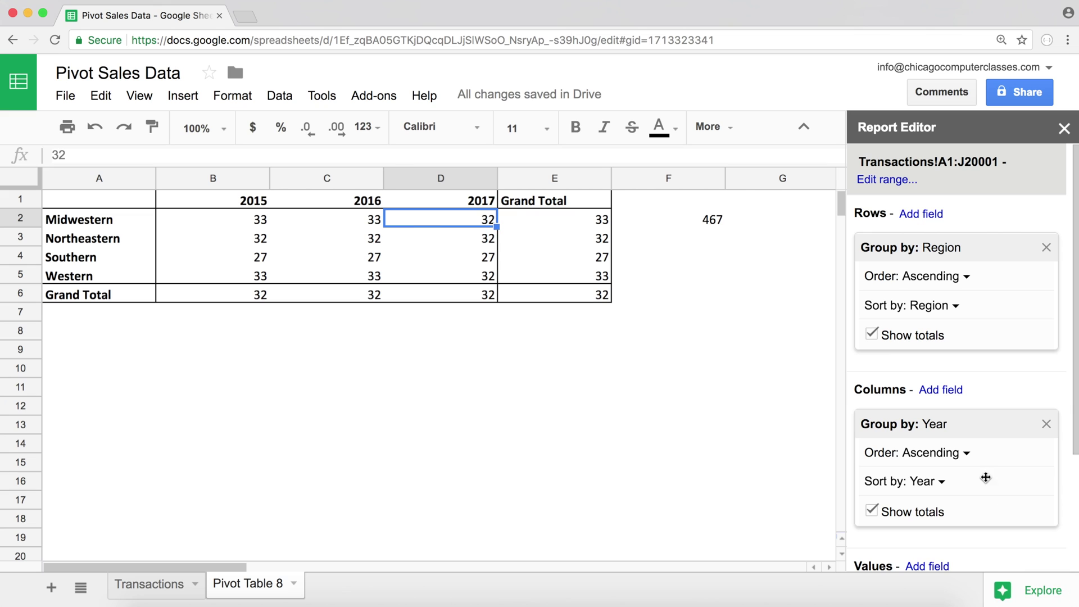
scroll(991, 462, "down", 5)
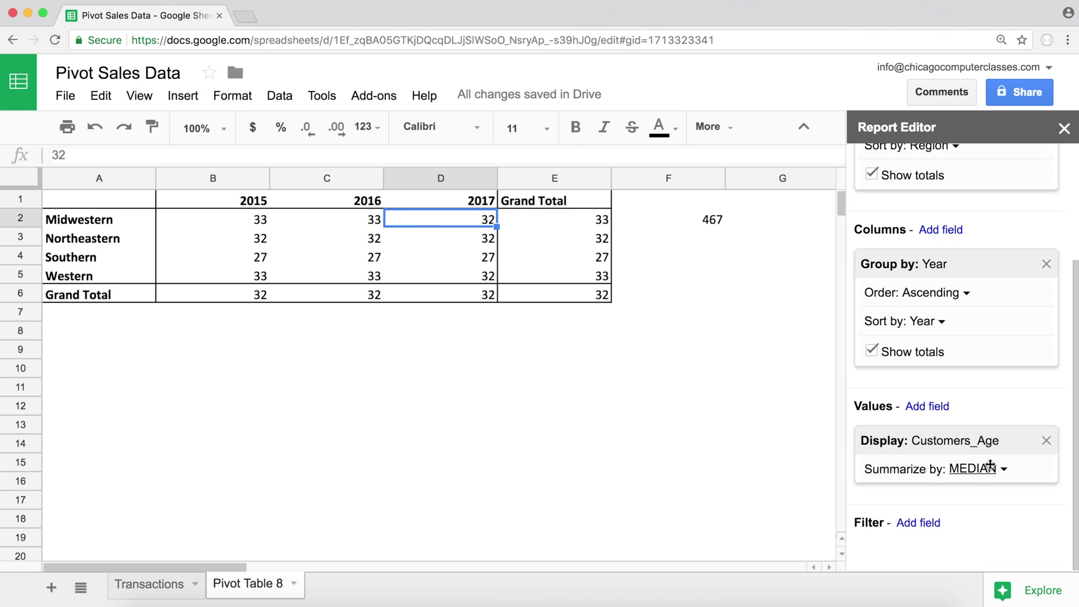
left_click(1000, 471)
left_click(1003, 473)
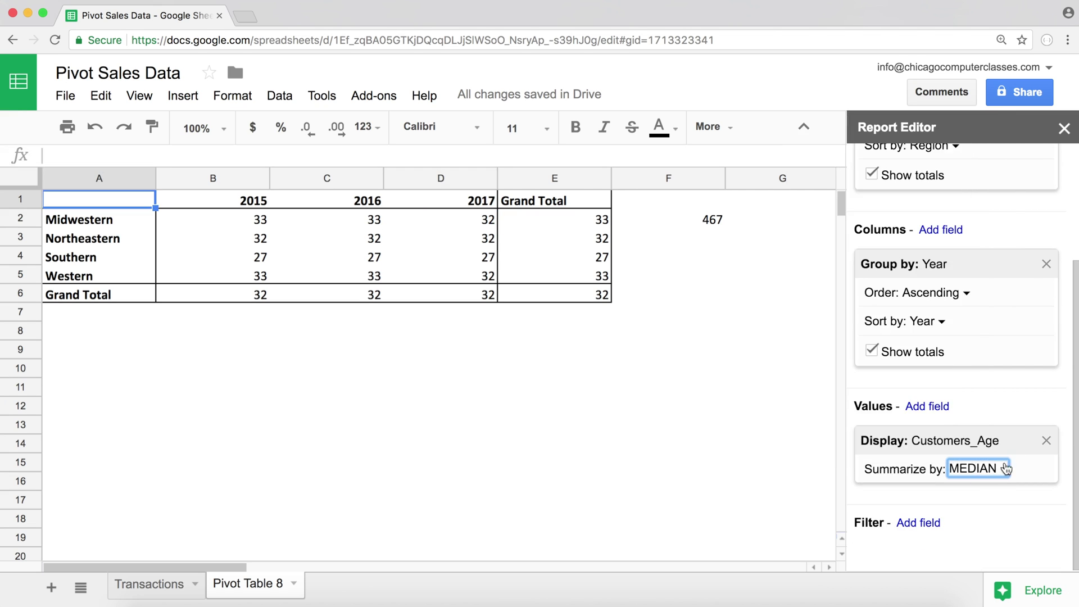
left_click(1003, 474)
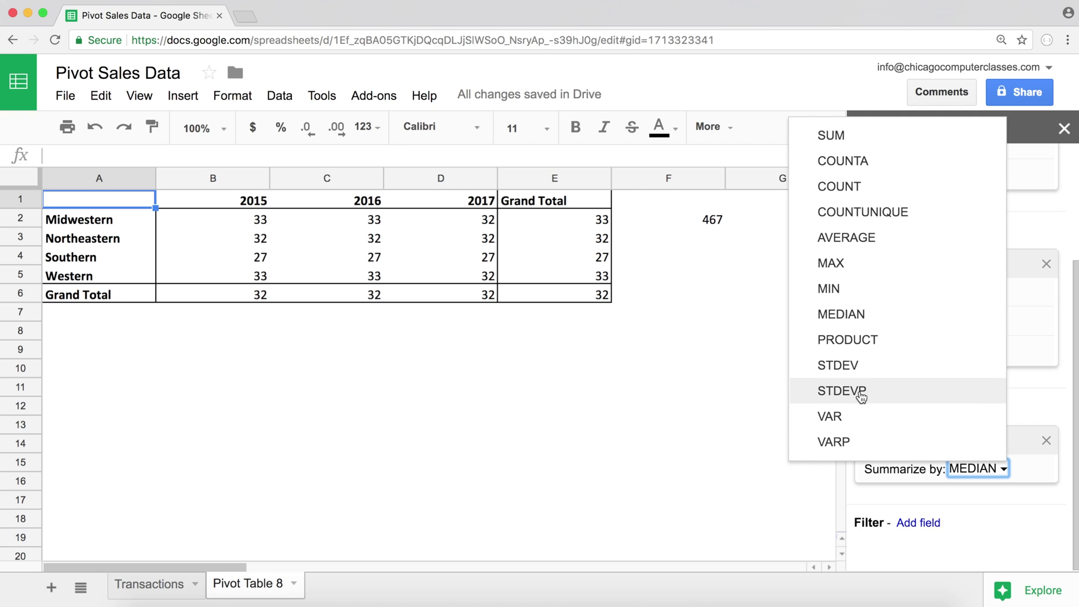
Try STDEV and AVERAGE for Customers_Age, settling on STDEV (grand total 10.56991592)
left_click(853, 367)
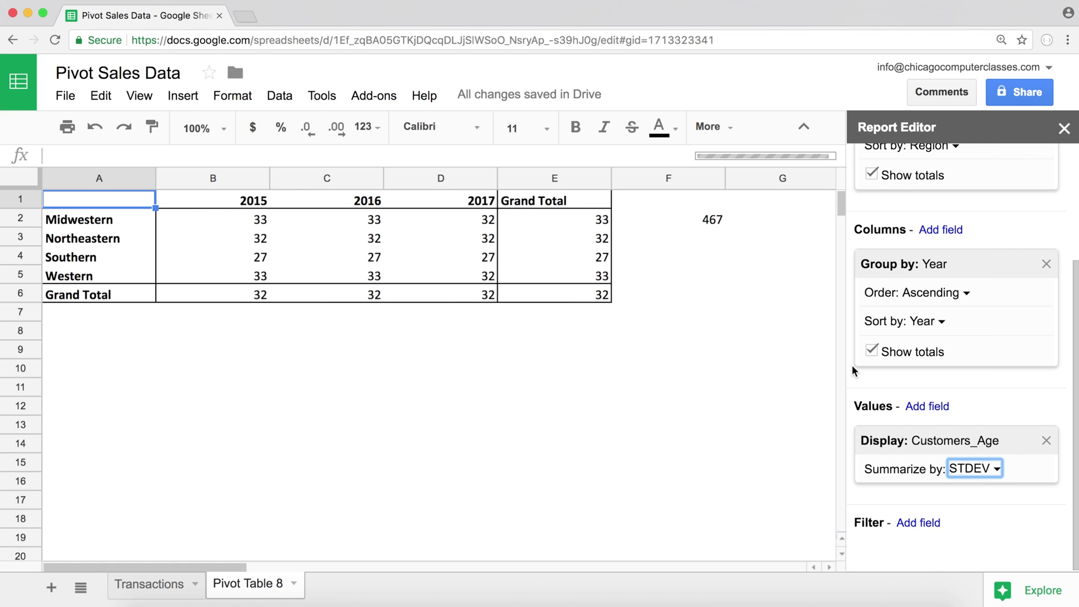
left_click(224, 225)
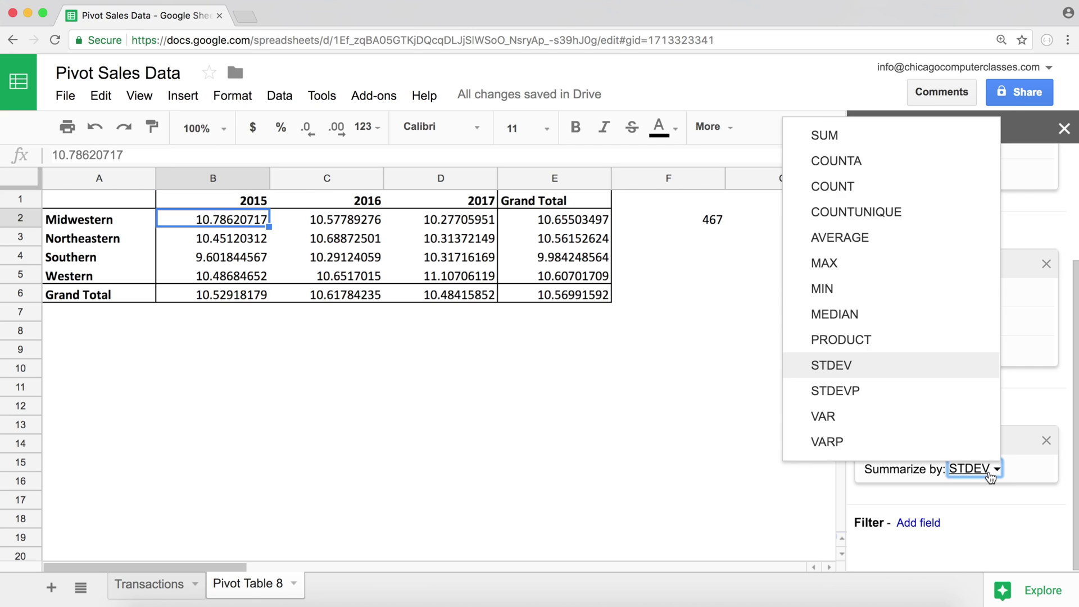
left_click(875, 241)
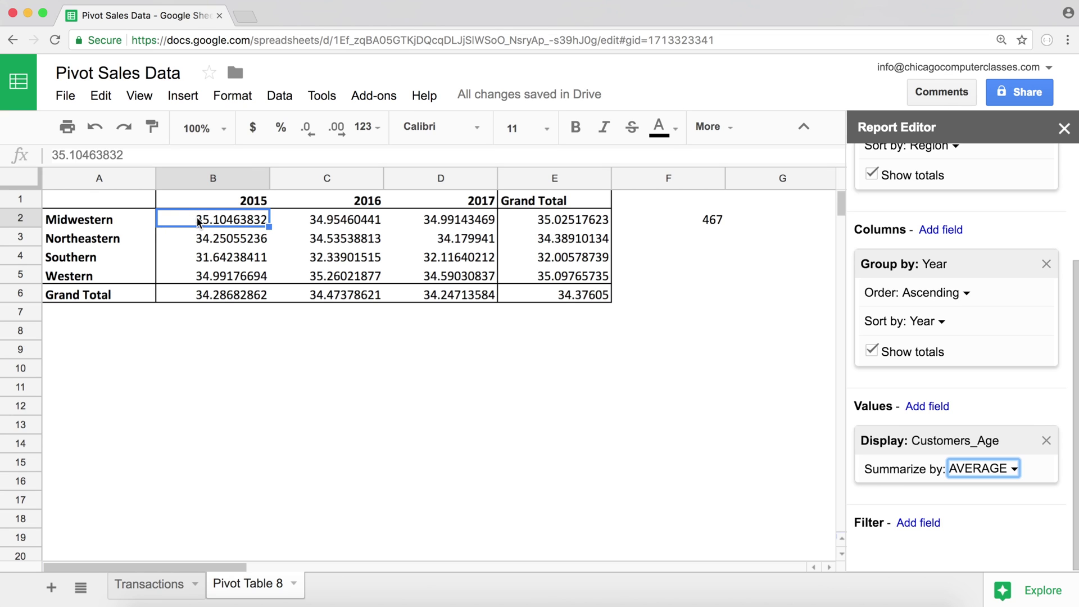
left_click(964, 481)
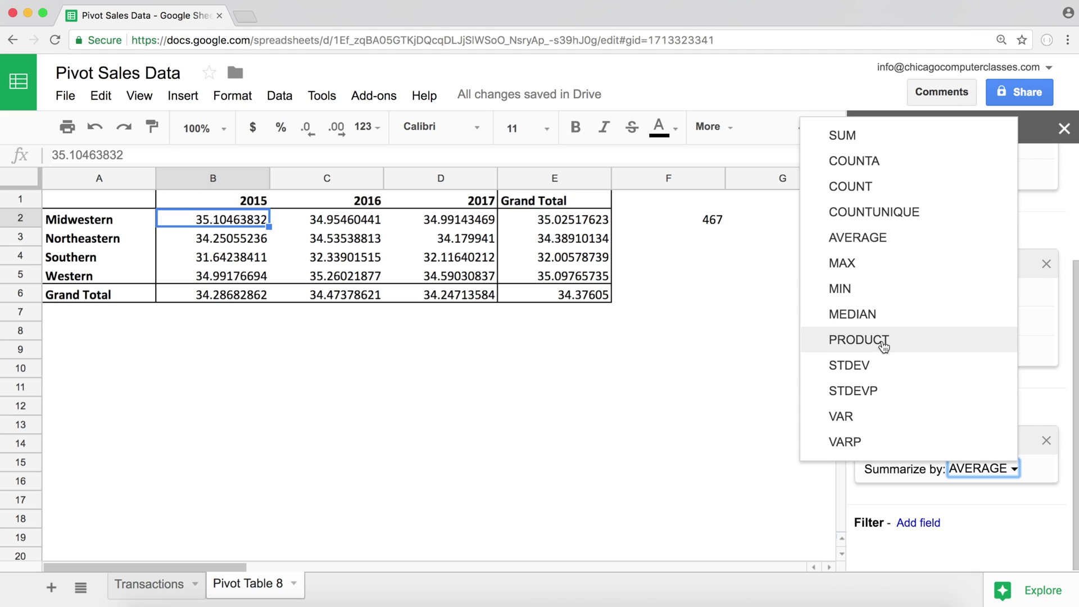
left_click(883, 366)
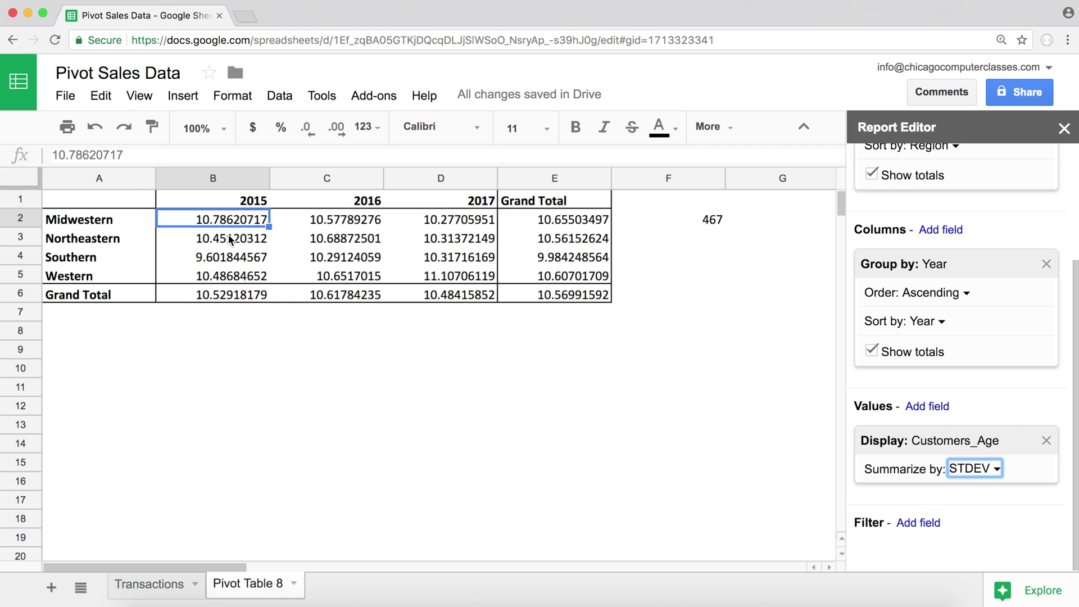
Cycle the Customers_Age summary through STDEVP and VAR, ending on VARP (grand total 111.7175364)
left_click(957, 470)
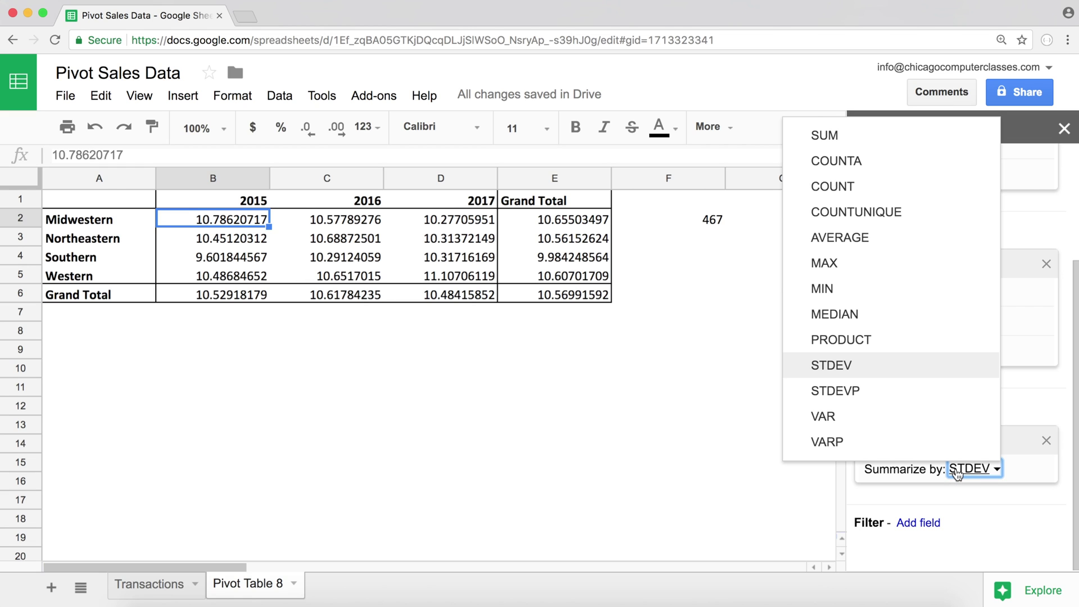
left_click(858, 389)
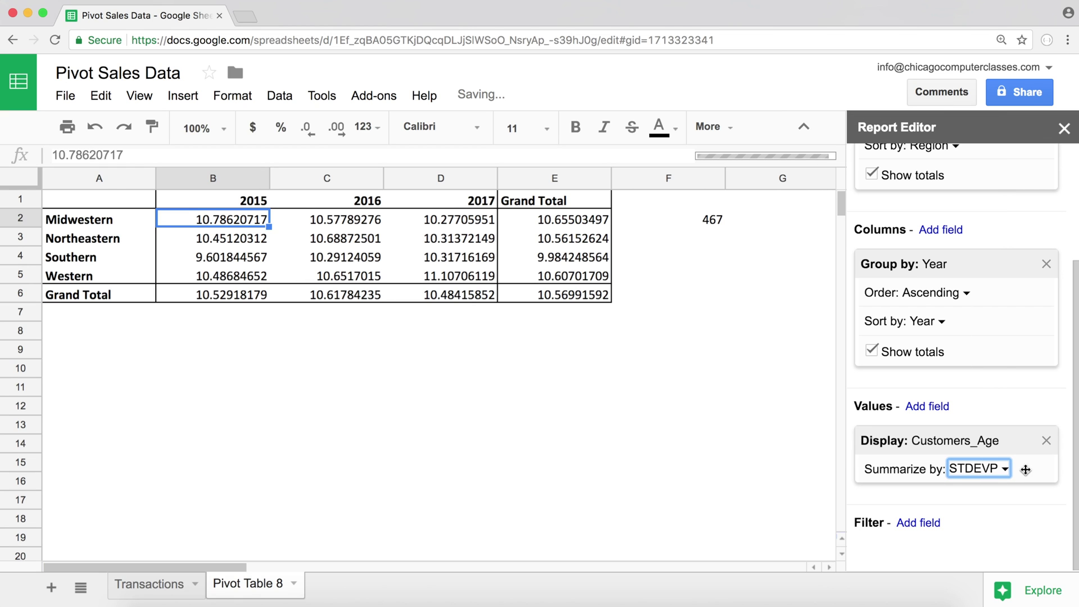
left_click(1001, 478)
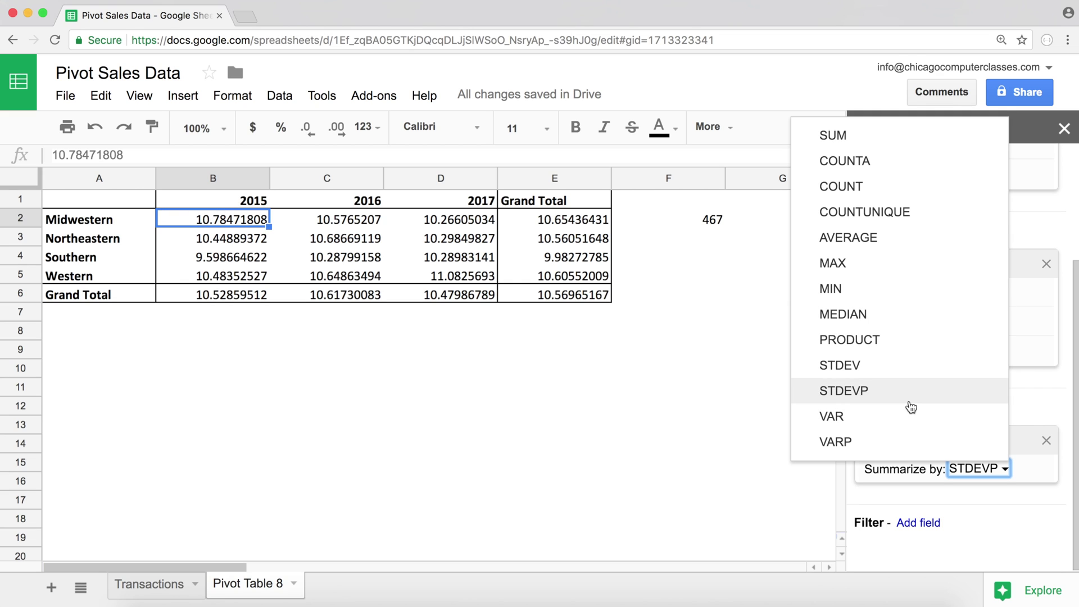
left_click(892, 415)
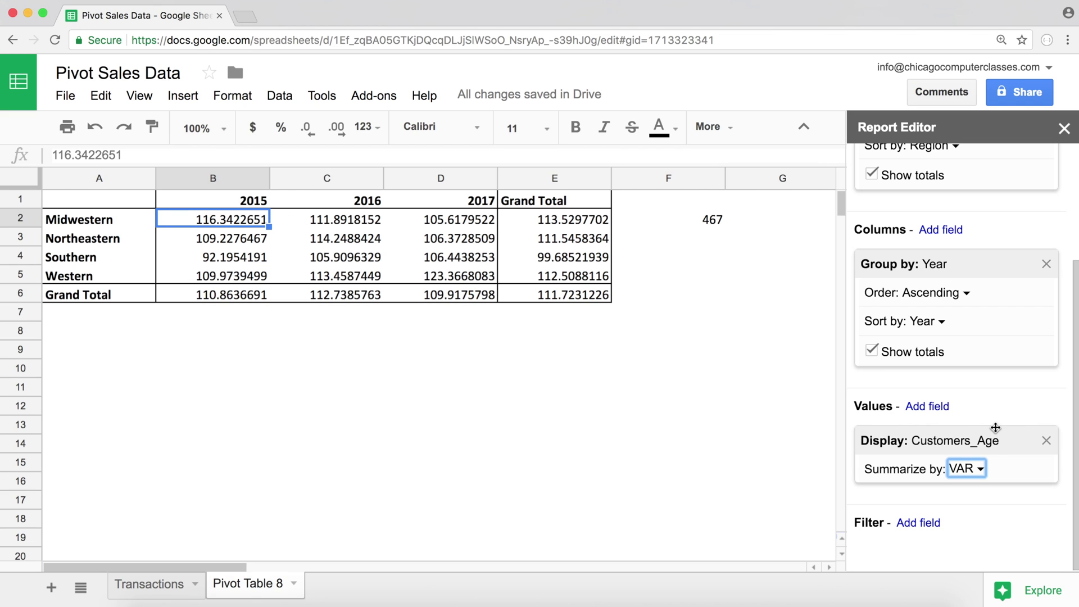
left_click(970, 469)
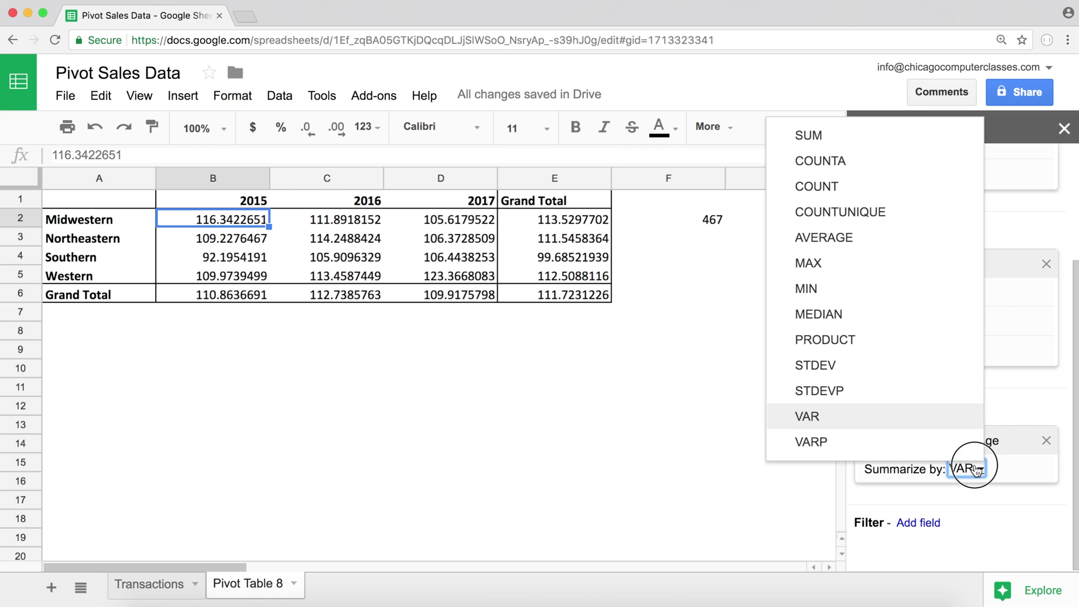
left_click(863, 442)
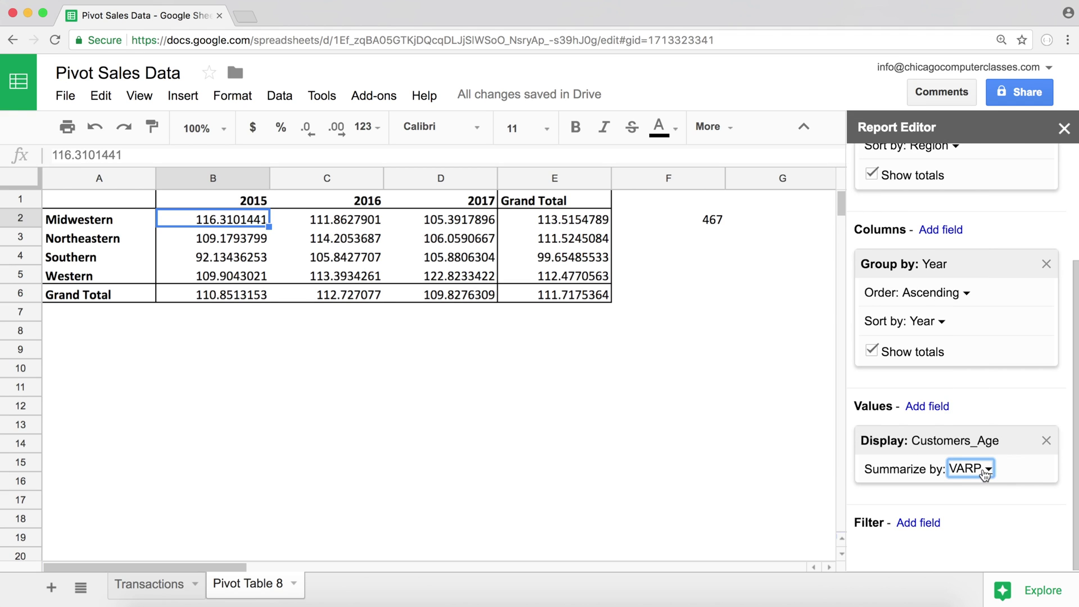
left_click(985, 472)
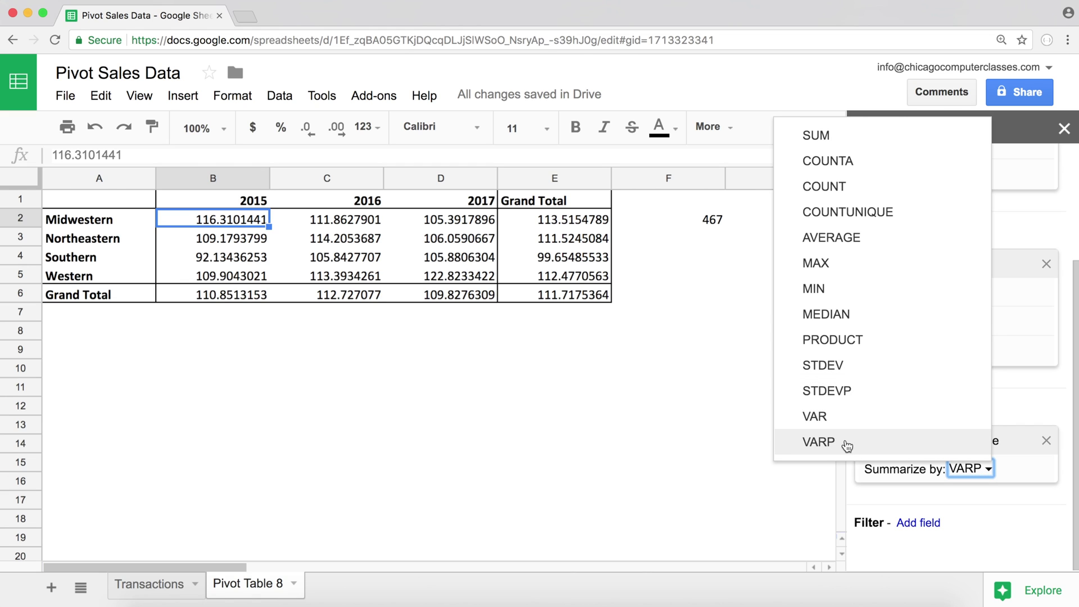
Try PRODUCT, which yields #NUM! errors, then set Customers_Age back to MEDIAN
left_click(858, 342)
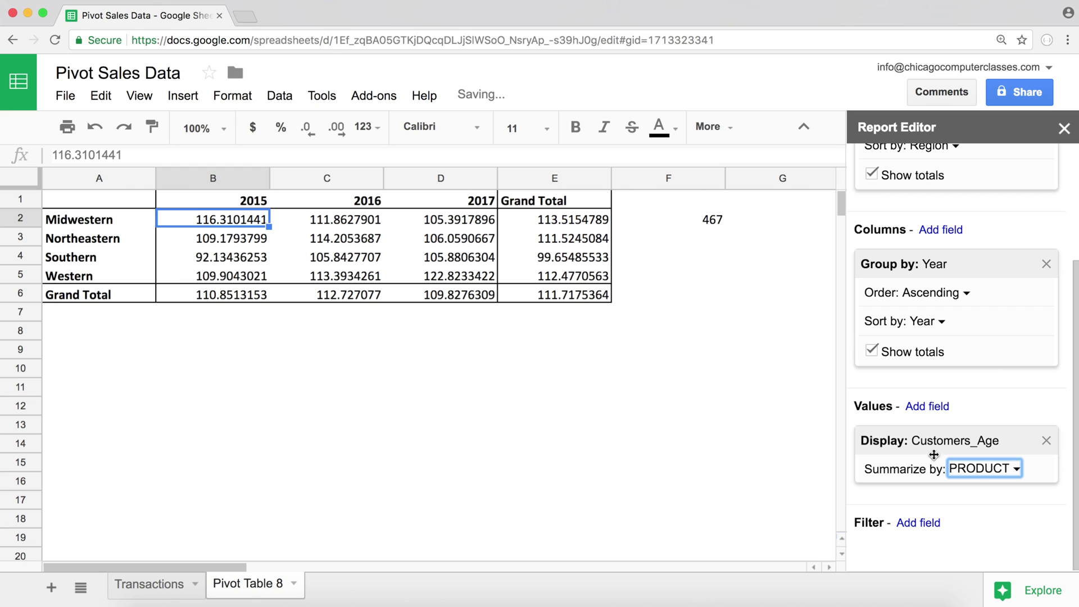
left_click(998, 474)
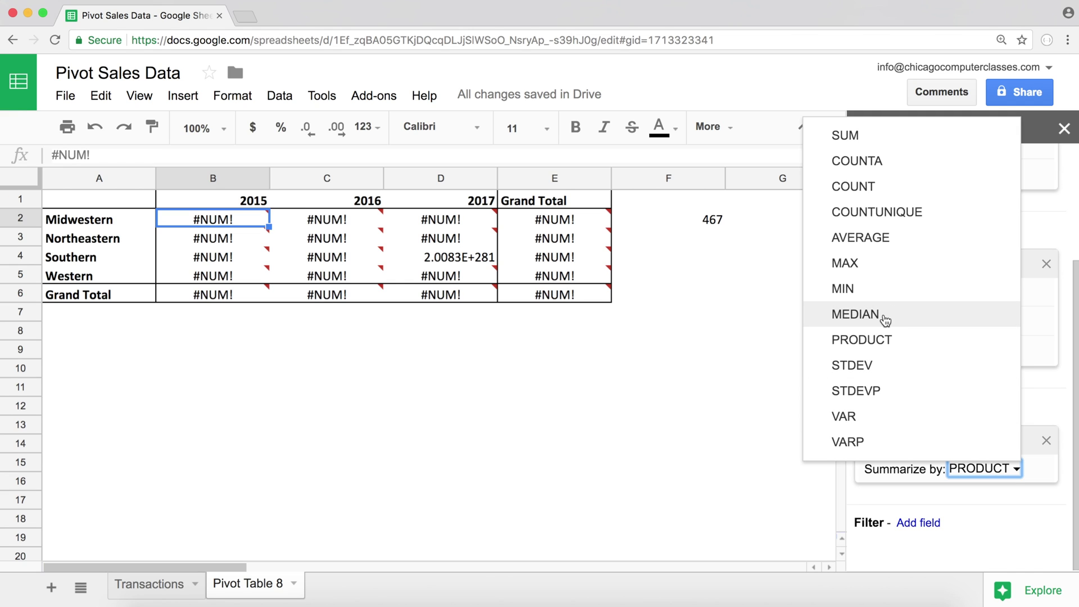
left_click(1015, 477)
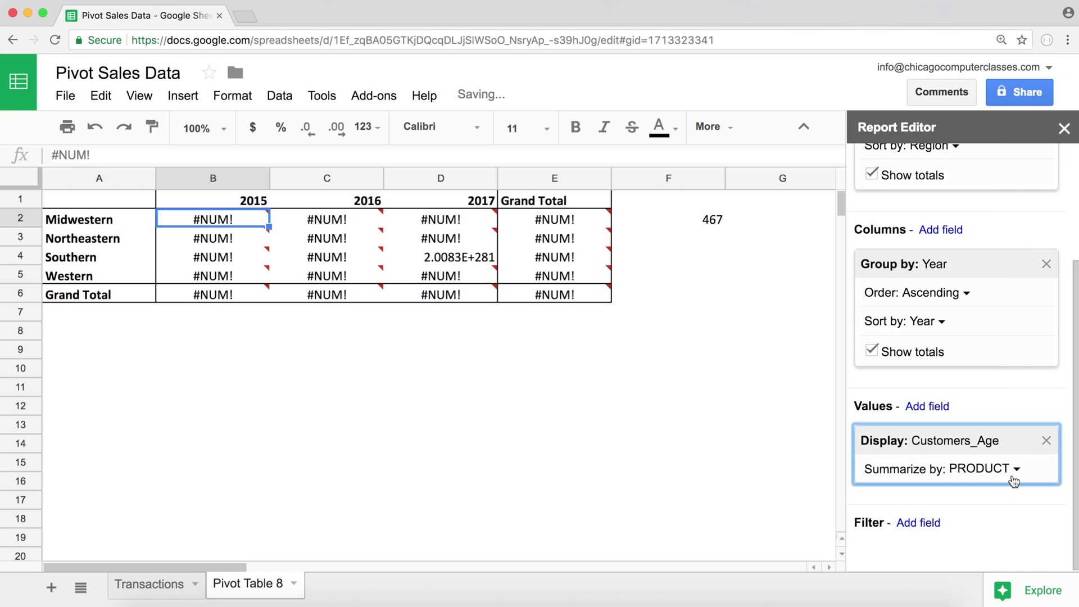
left_click(1013, 477)
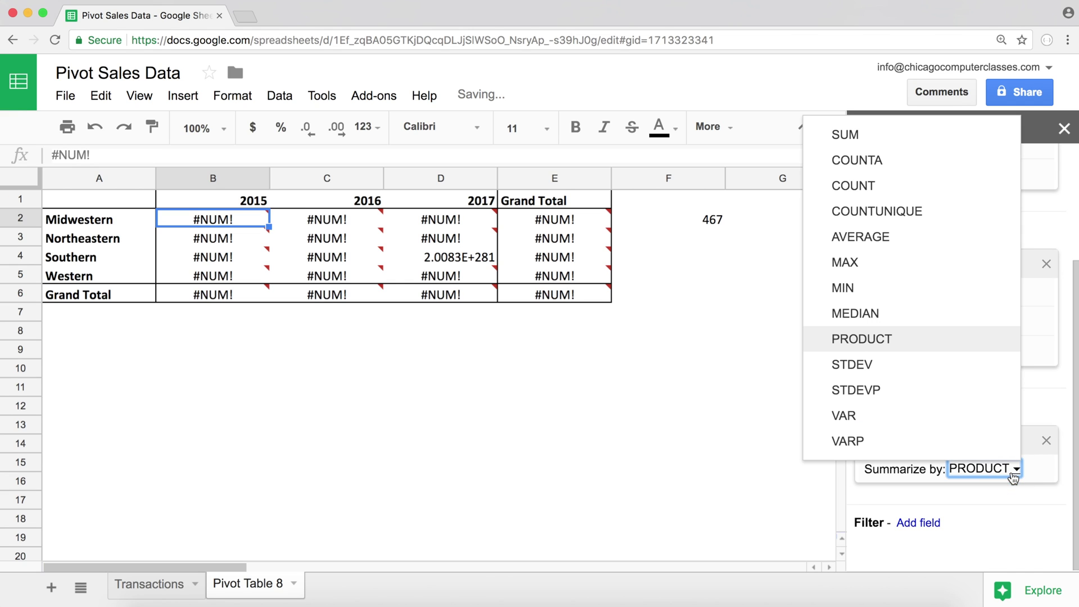
left_click(931, 313)
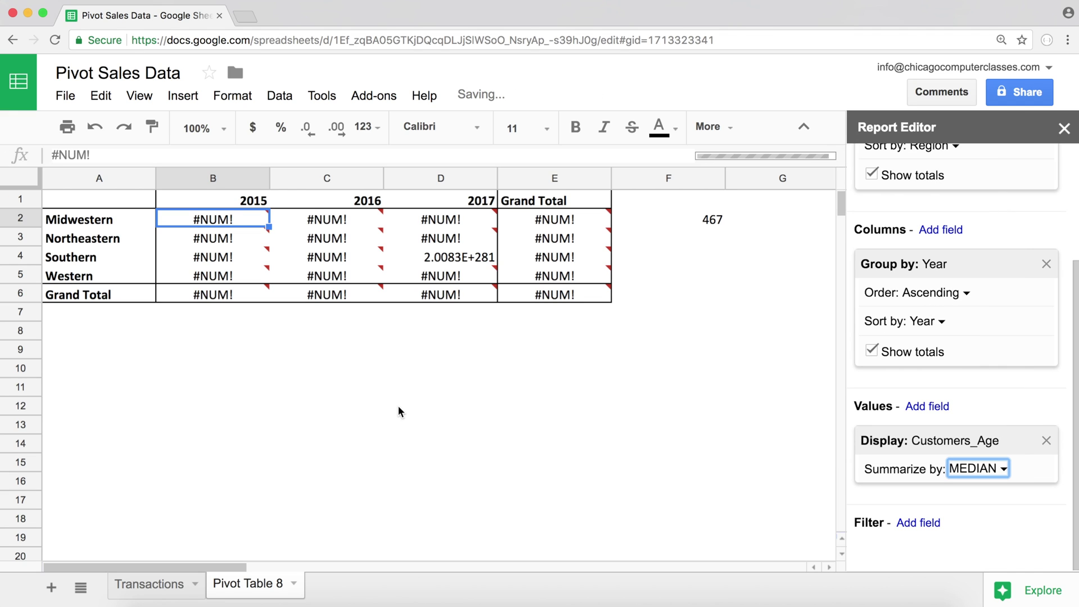
left_click(379, 406)
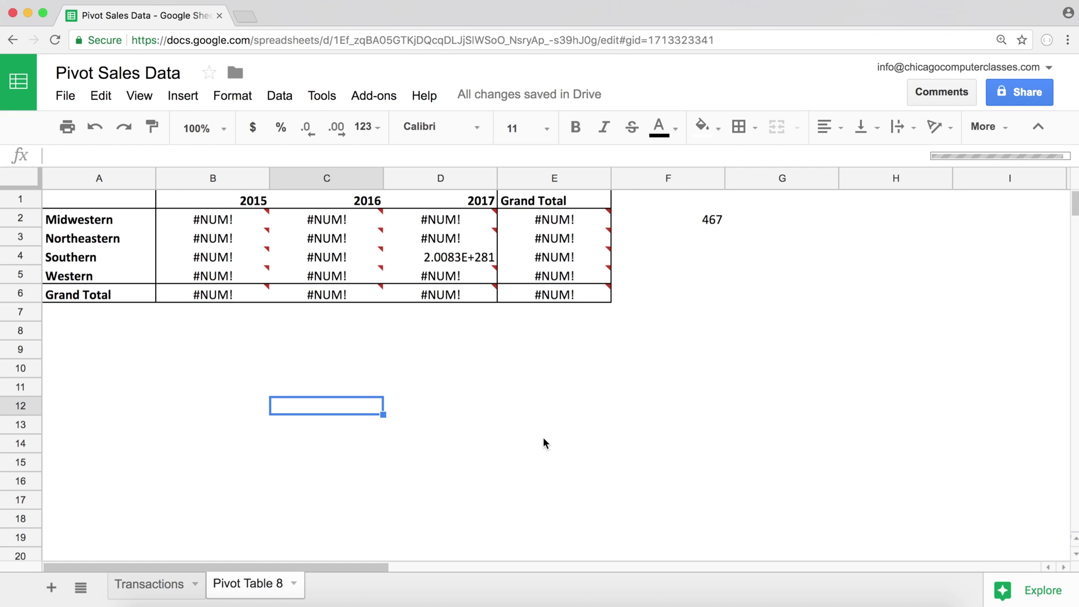
Enter the sample numbers 3, 4 and 6 into C12:E12
type("3")
key("Tab")
type("4")
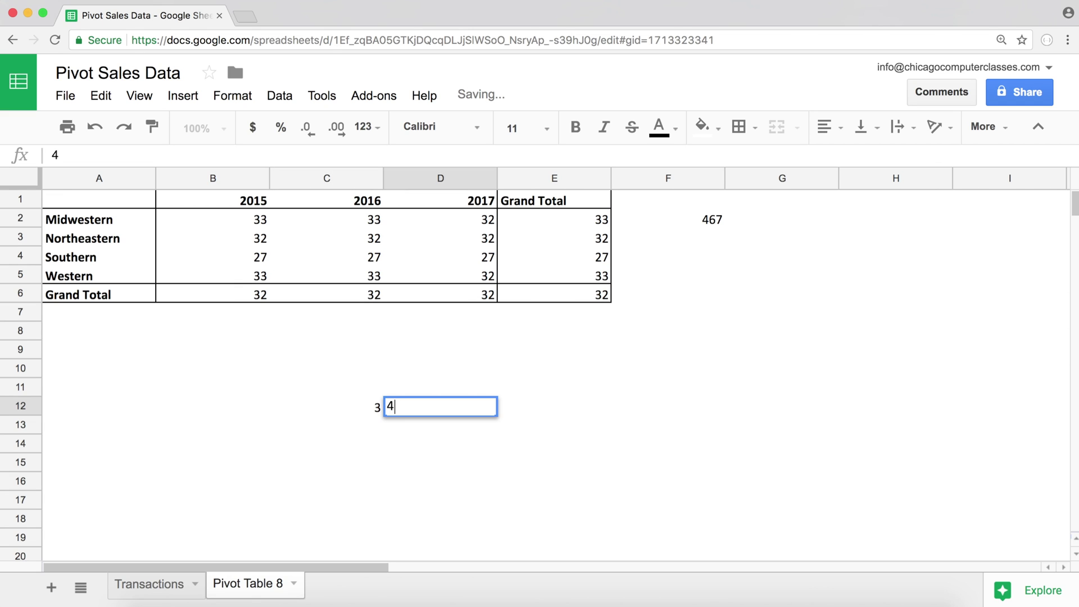
key("Return")
left_click(554, 406)
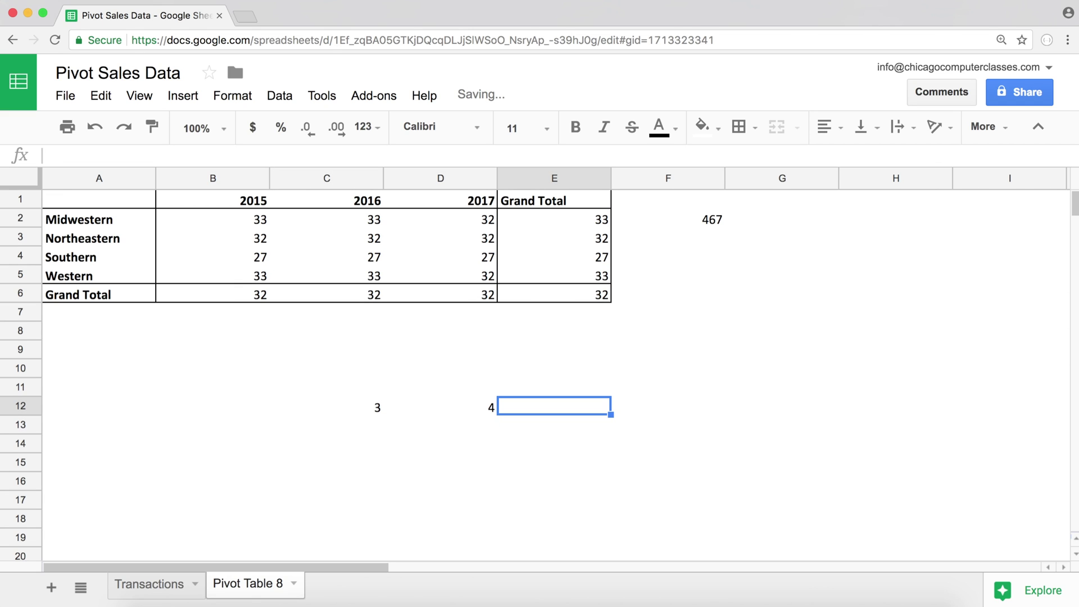
type("6")
key("Tab")
Enter =PRODUCT(C12:E12) in F12 to multiply the sample numbers
type("=pr")
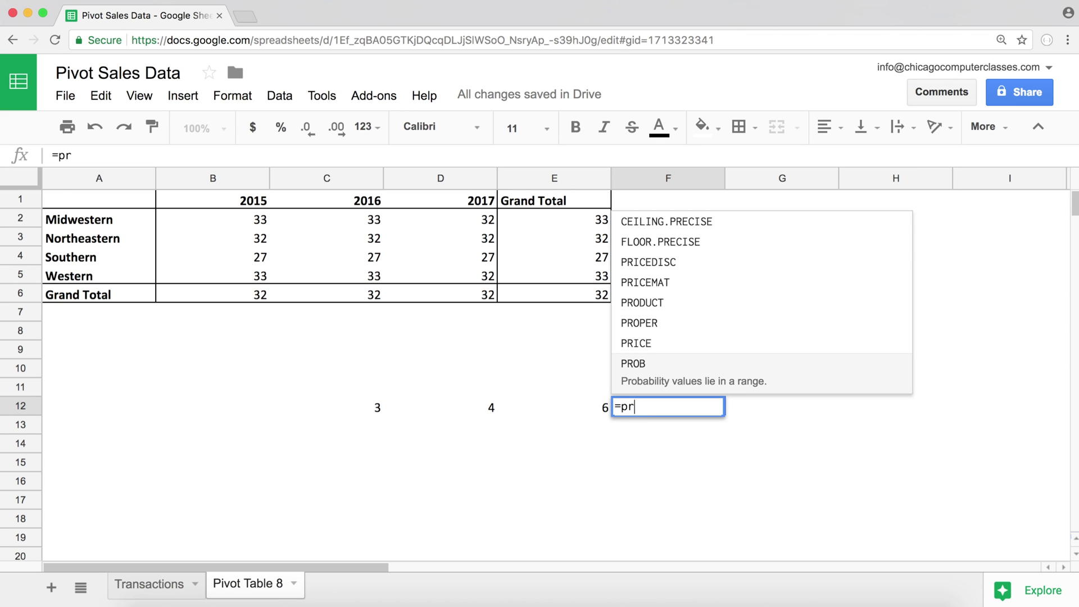
key("Up")
key("Up")
key("Up")
key("Tab")
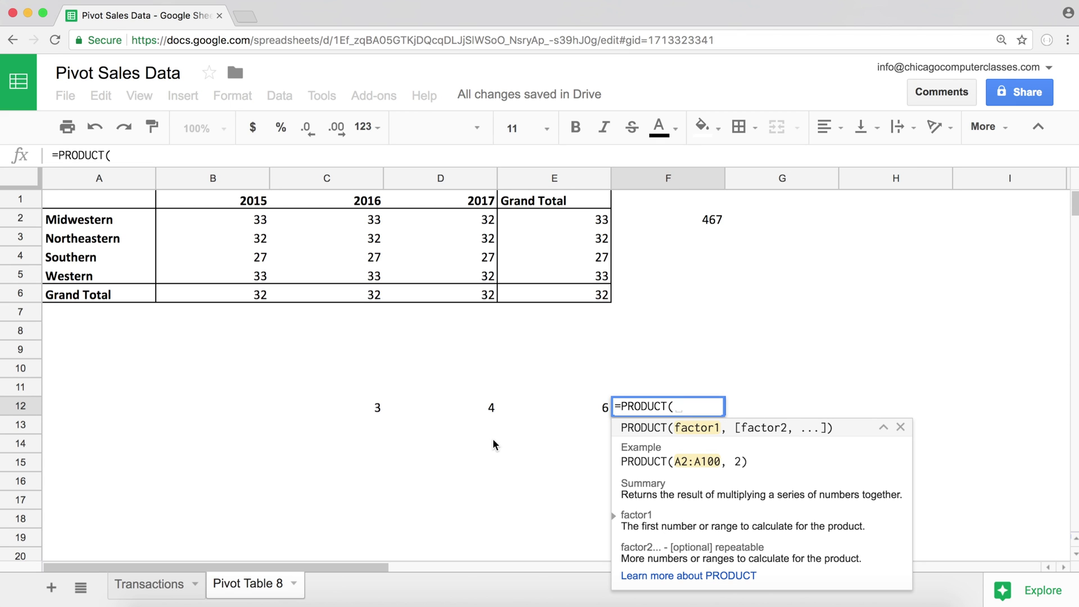
left_click_drag(370, 406, 585, 408)
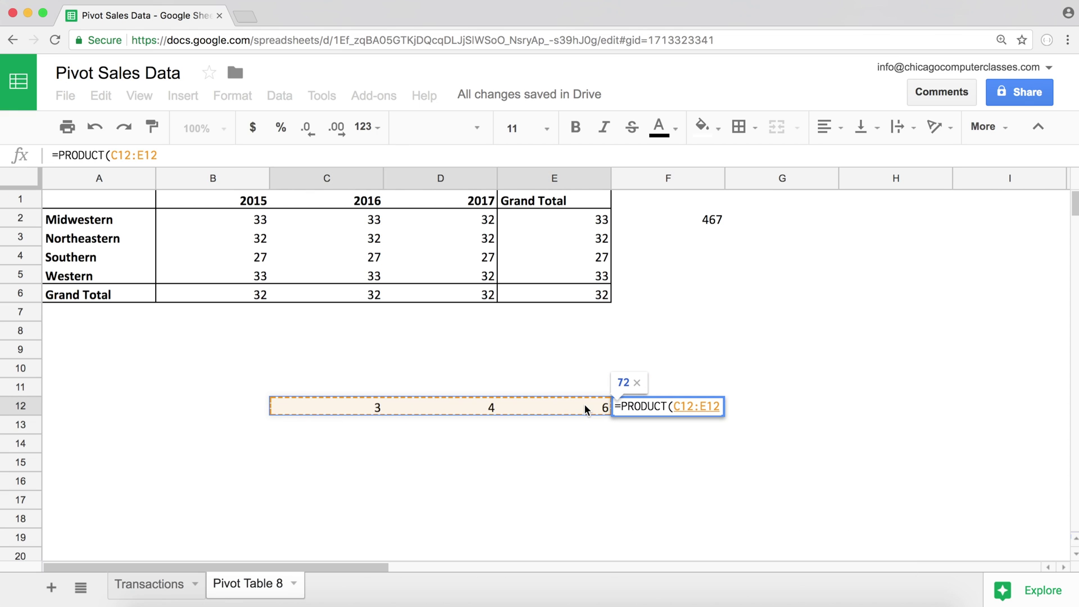
type(")")
key("Return")
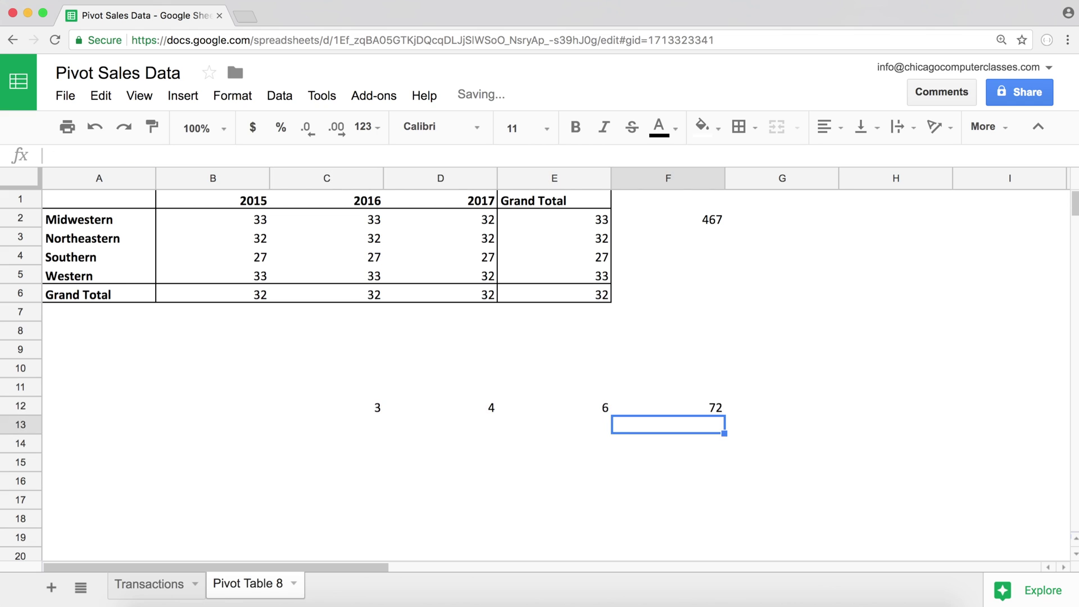
key("Down")
Enter =C12*D12*E12 in F14, giving 72
type("=")
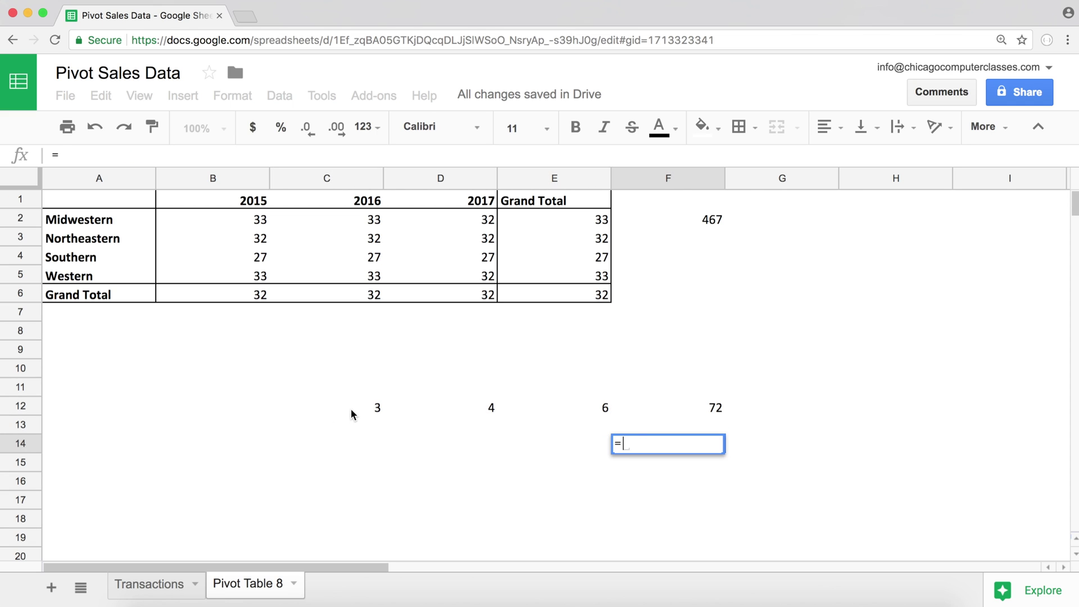
left_click(352, 407)
type("*")
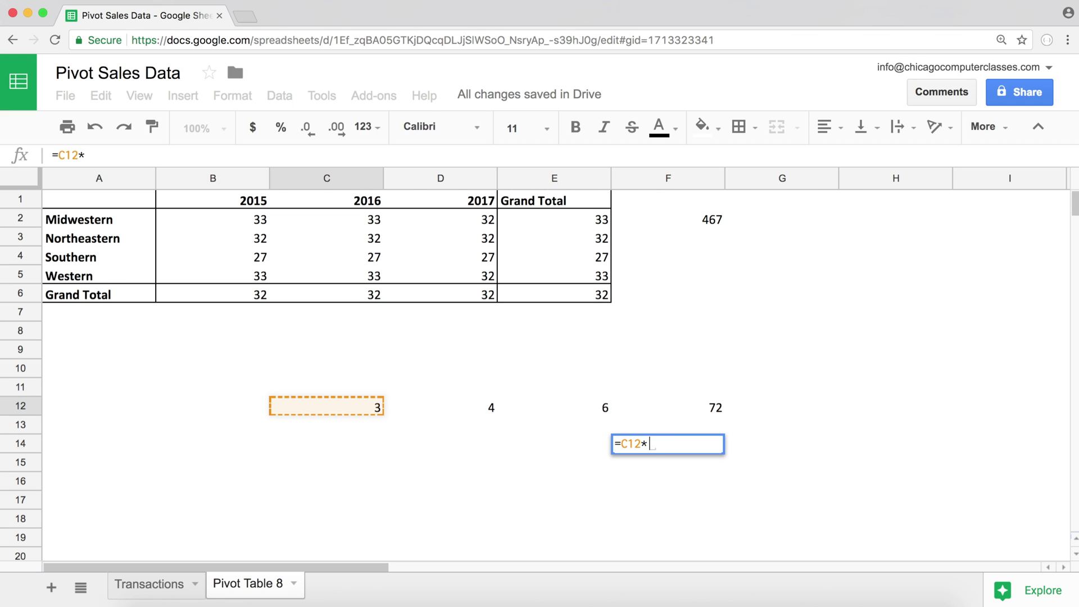
left_click(427, 402)
type("*")
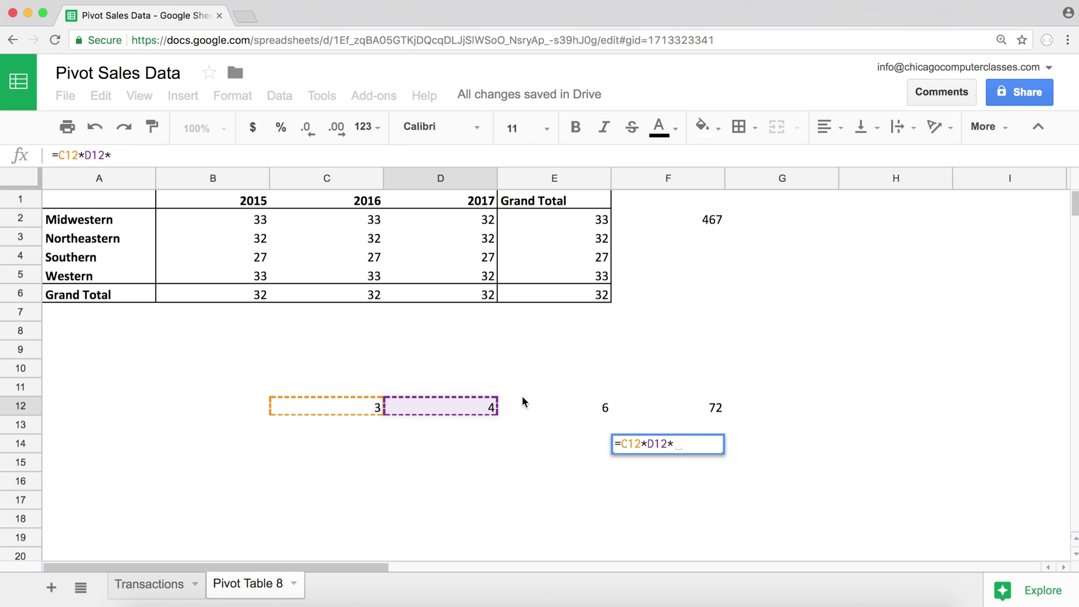
left_click(539, 413)
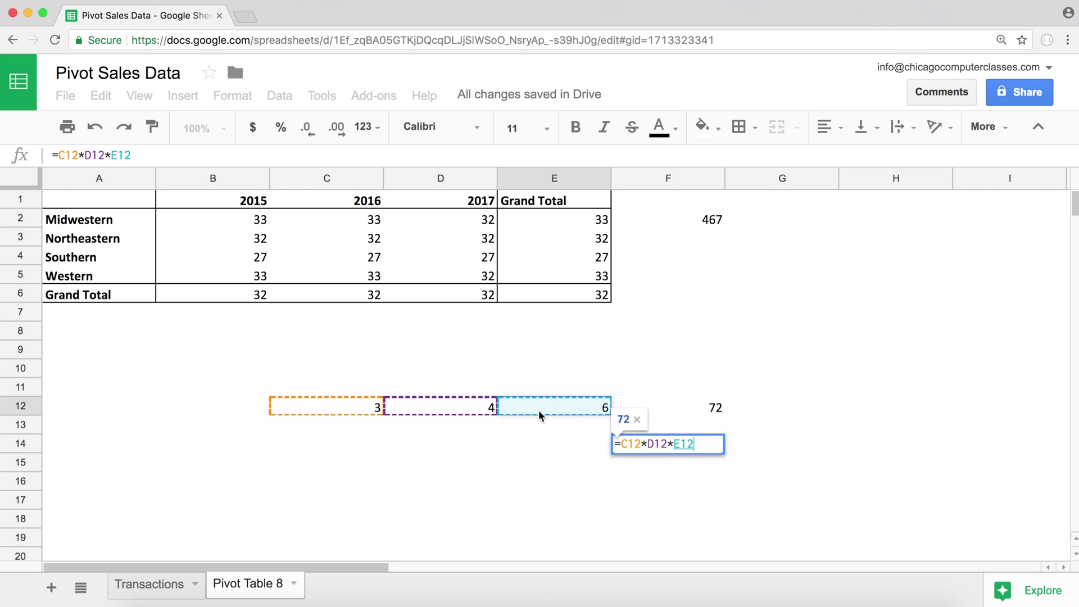
key("Return")
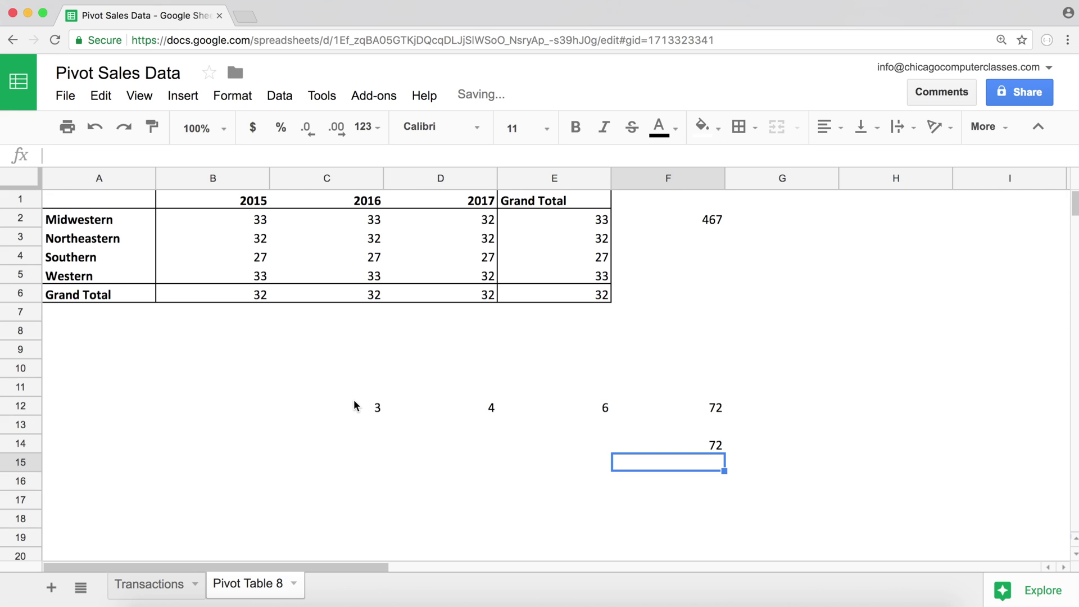
Clear the sample numbers in C12:E12 and both product results in F12:F14
left_click_drag(356, 404, 570, 416)
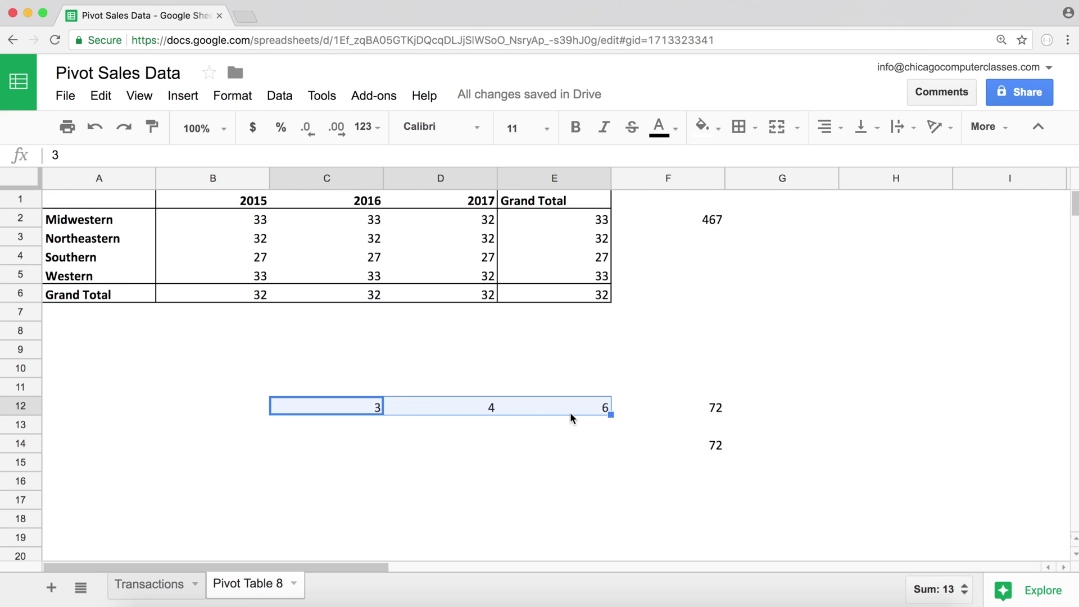
key("Delete")
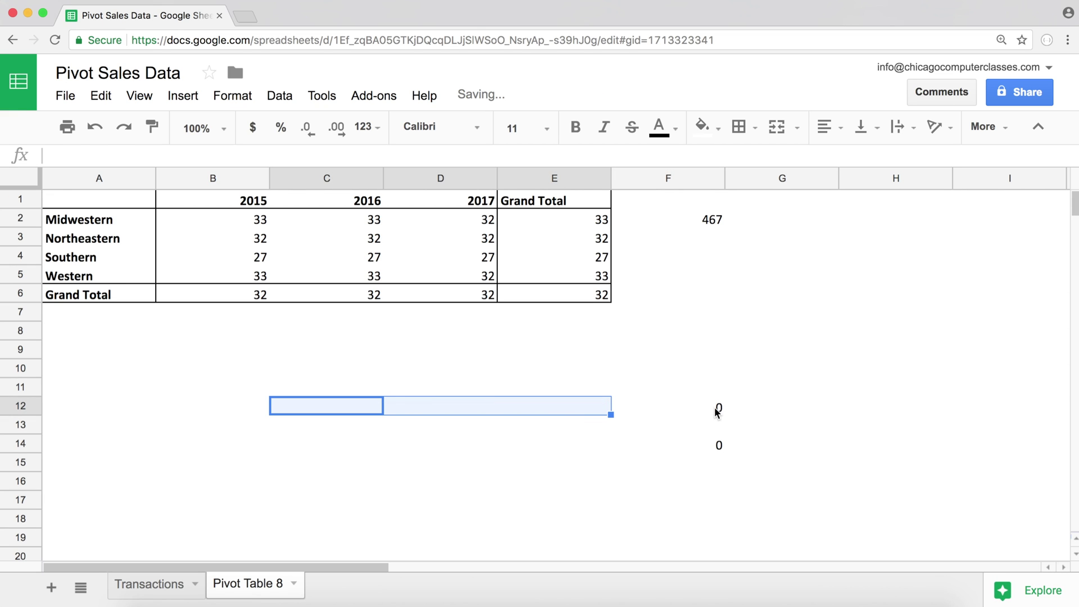
left_click_drag(718, 409, 706, 457)
key("Delete")
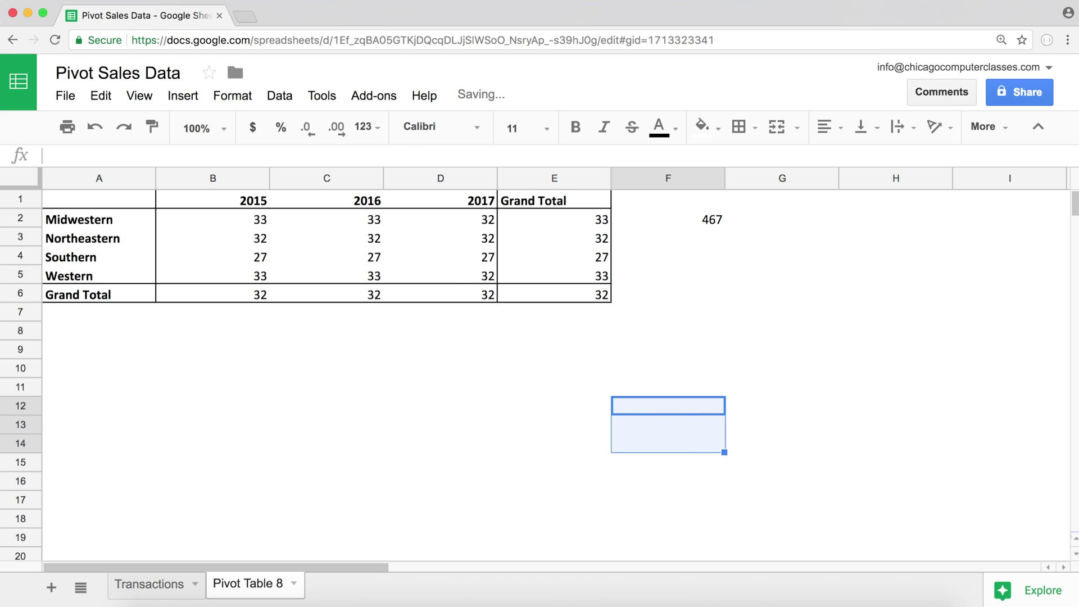
left_click(457, 284)
Look at the pivot's Summarize by function list and close it without changing anything
scroll(1017, 417, "down", 3)
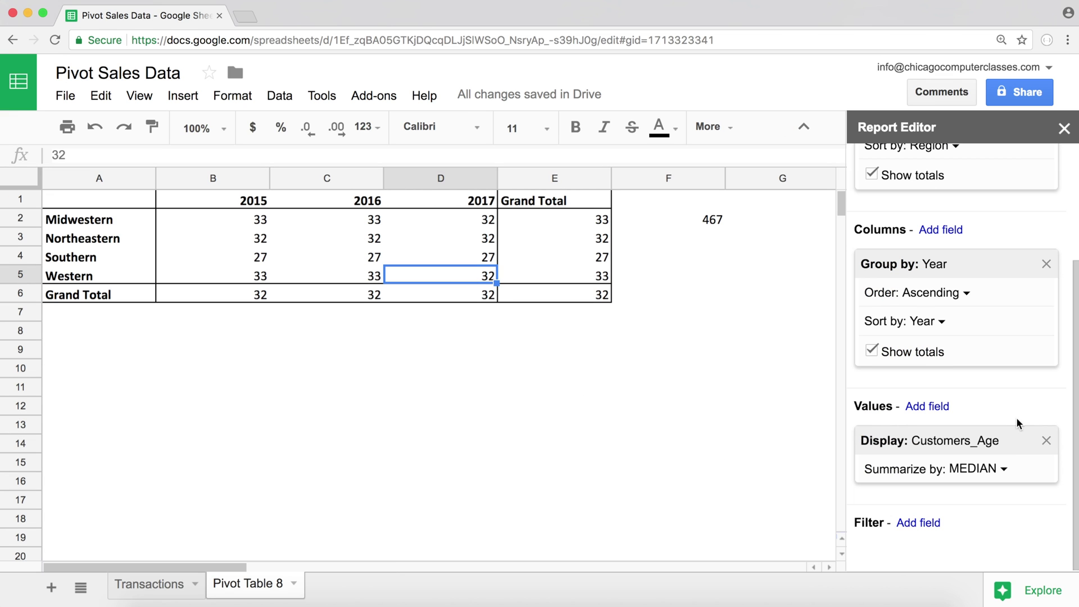
left_click(1005, 470)
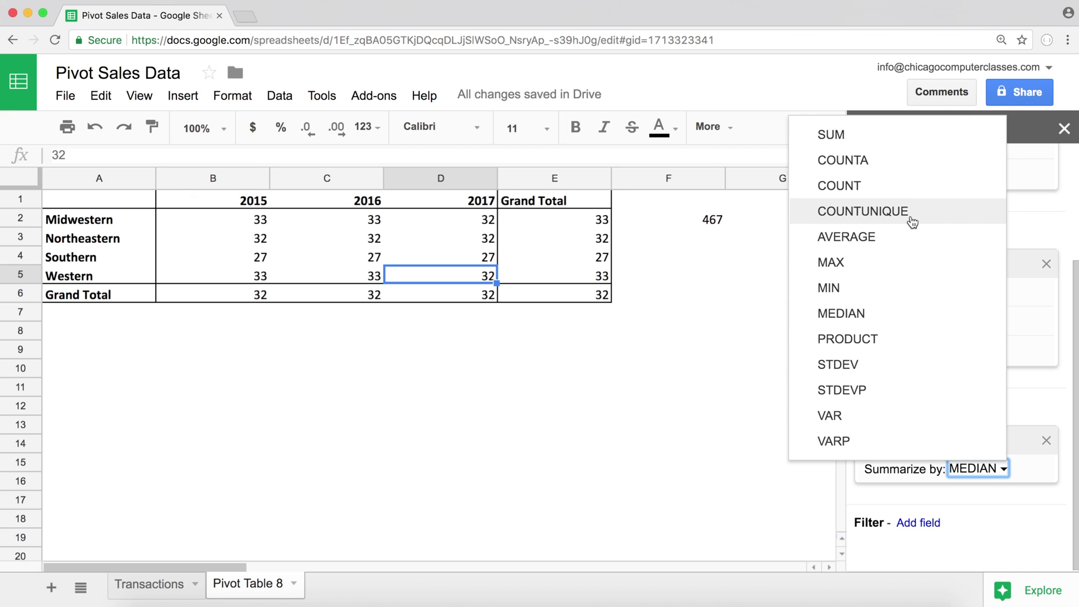
left_click(558, 272)
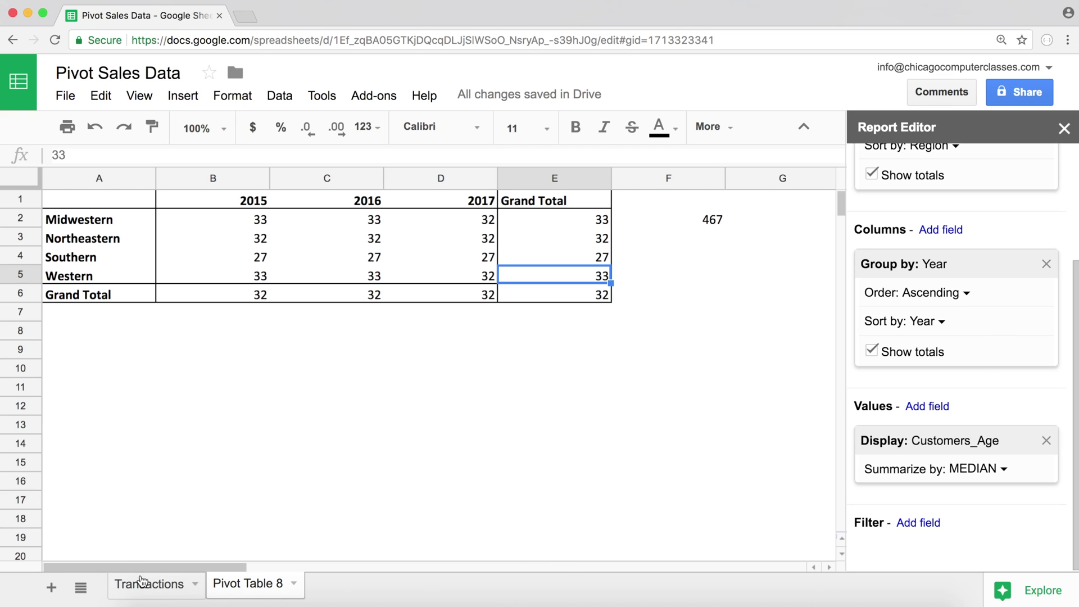
Look over the Sales_Rep names in C2:C13 on the Transactions sheet
left_click(179, 583)
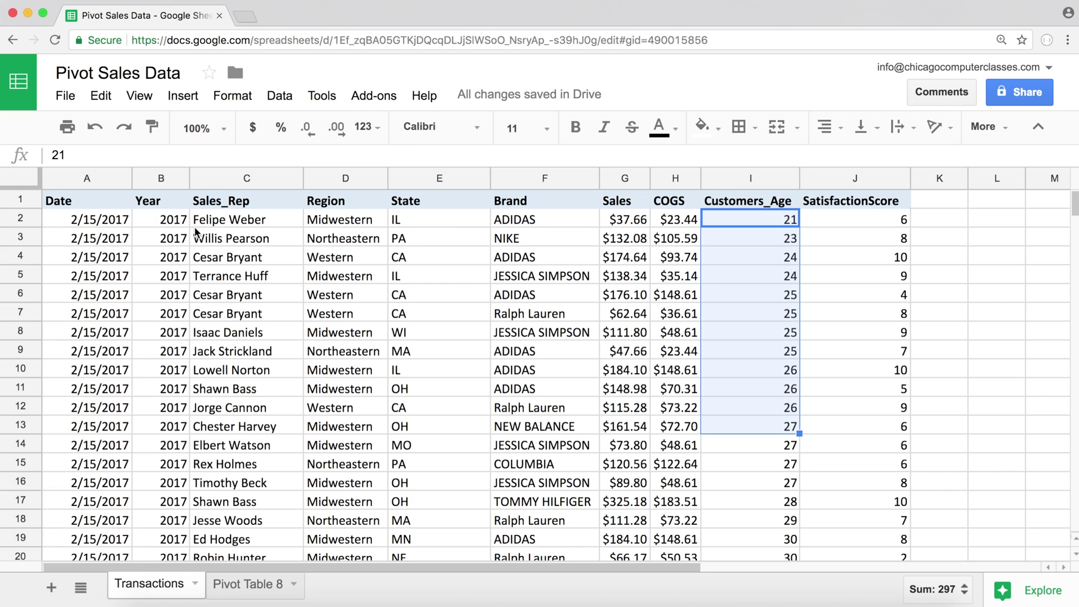
left_click_drag(230, 220, 212, 388)
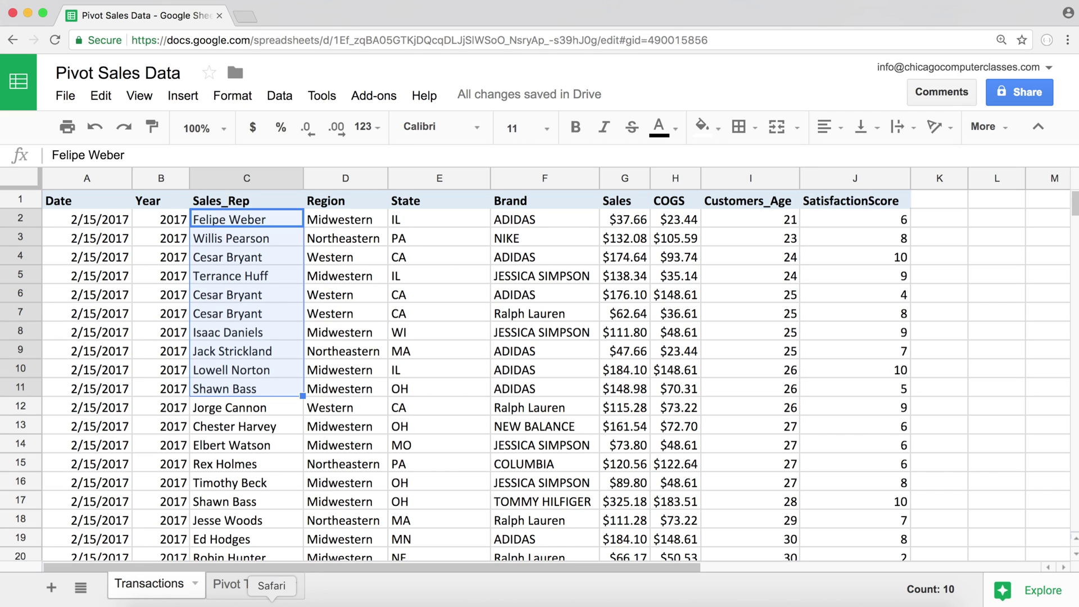
left_click_drag(246, 218, 239, 421)
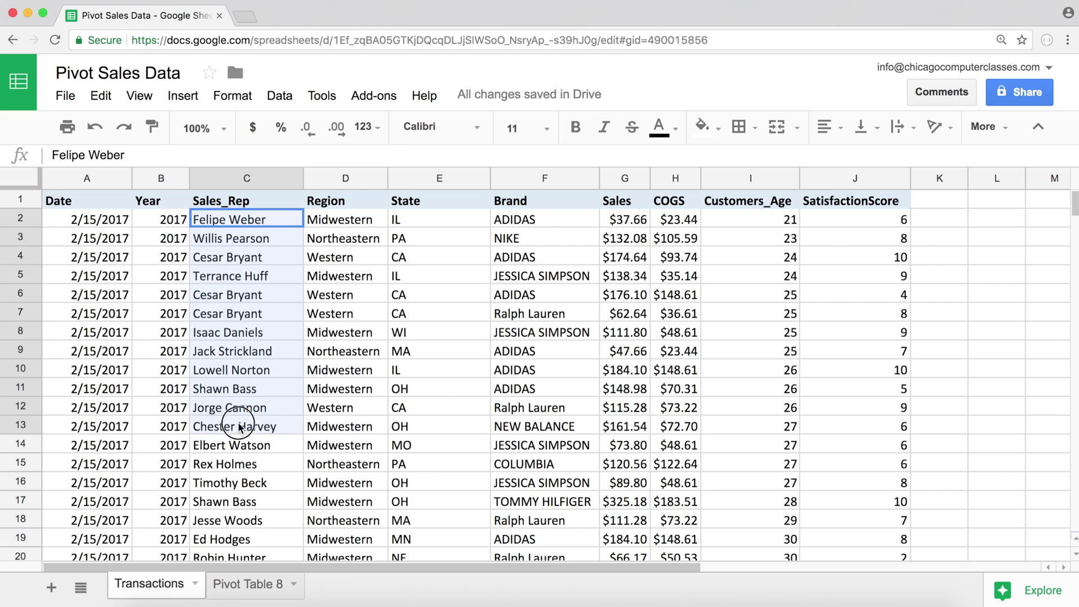
left_click(226, 582)
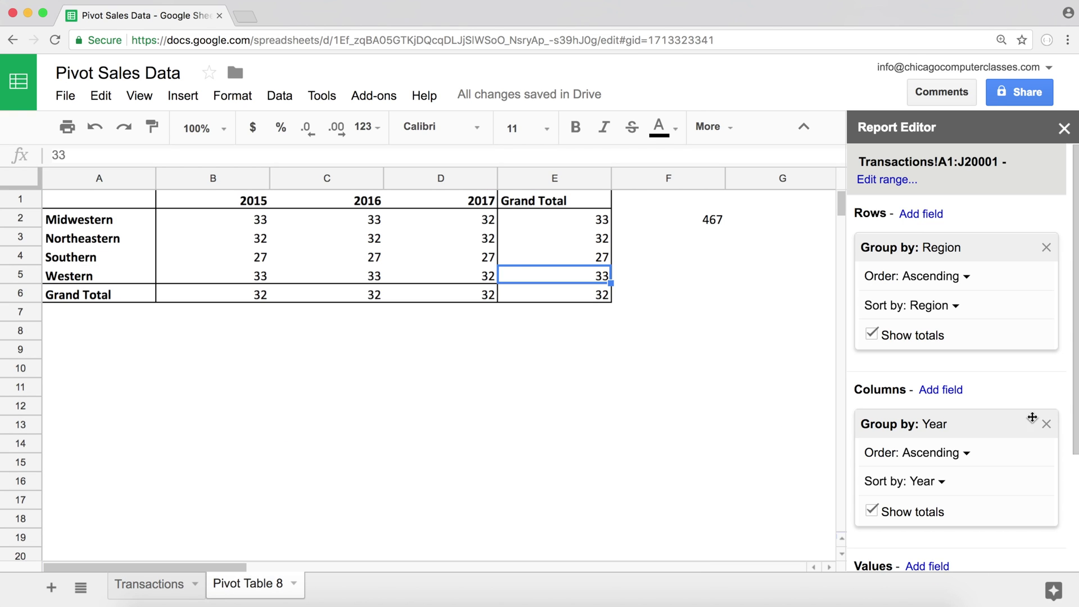
Replace the median Customers_Age value with Sales_Rep counted by COUNTA (Midwestern 2015: 3622)
scroll(1046, 420, "down", 3)
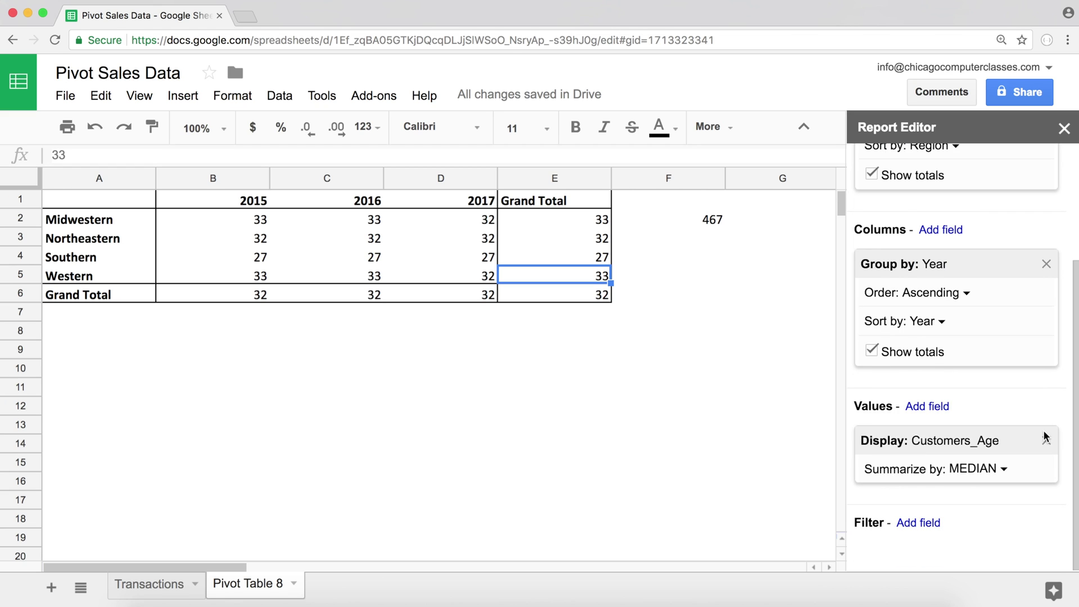
left_click(1046, 439)
left_click(949, 466)
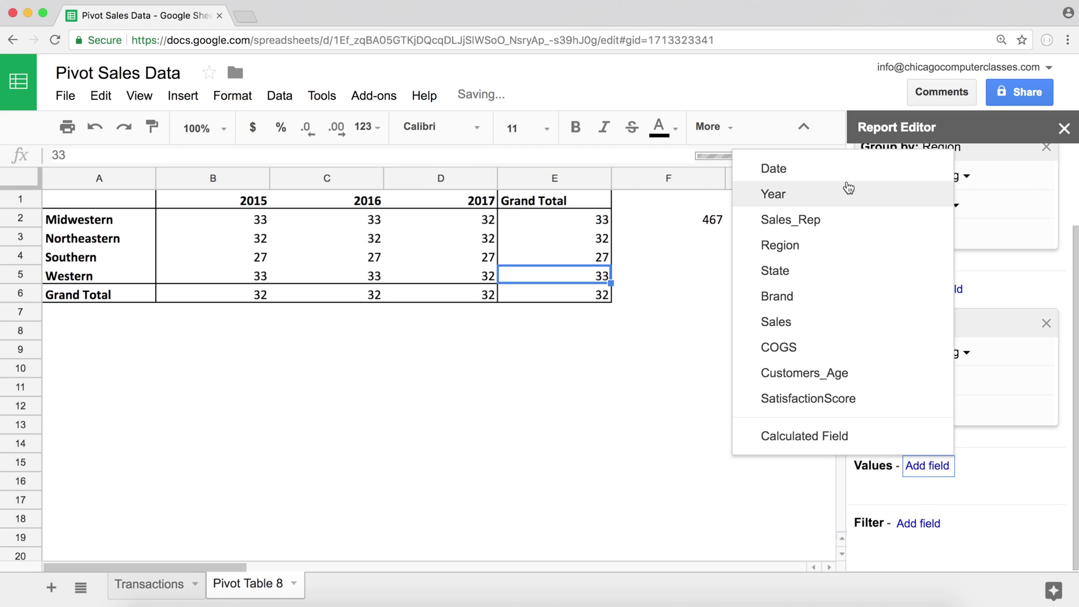
left_click(807, 220)
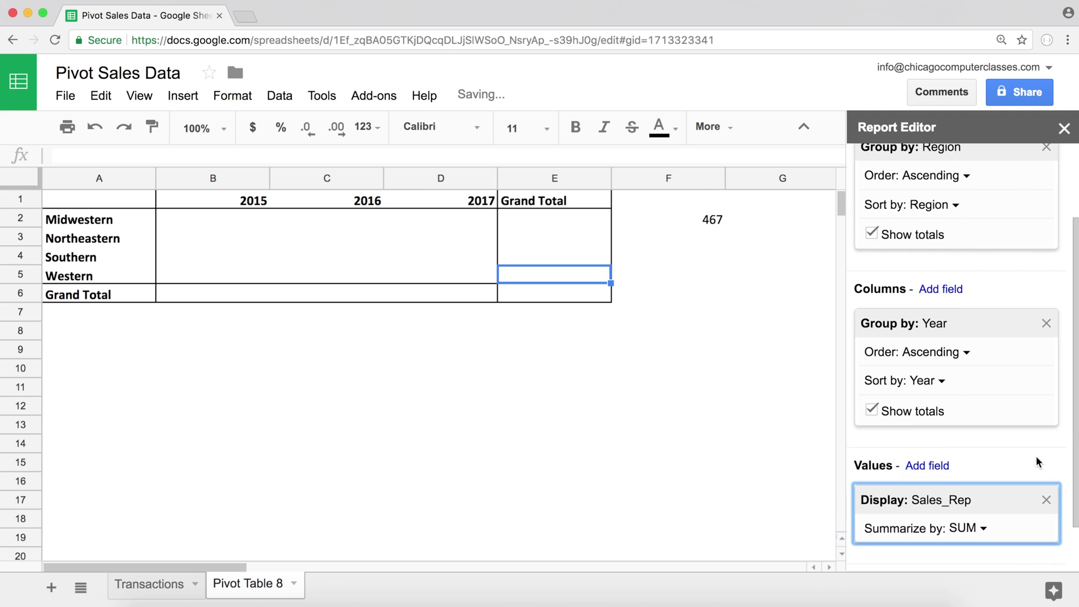
scroll(1045, 491, "down", 2)
left_click(988, 478)
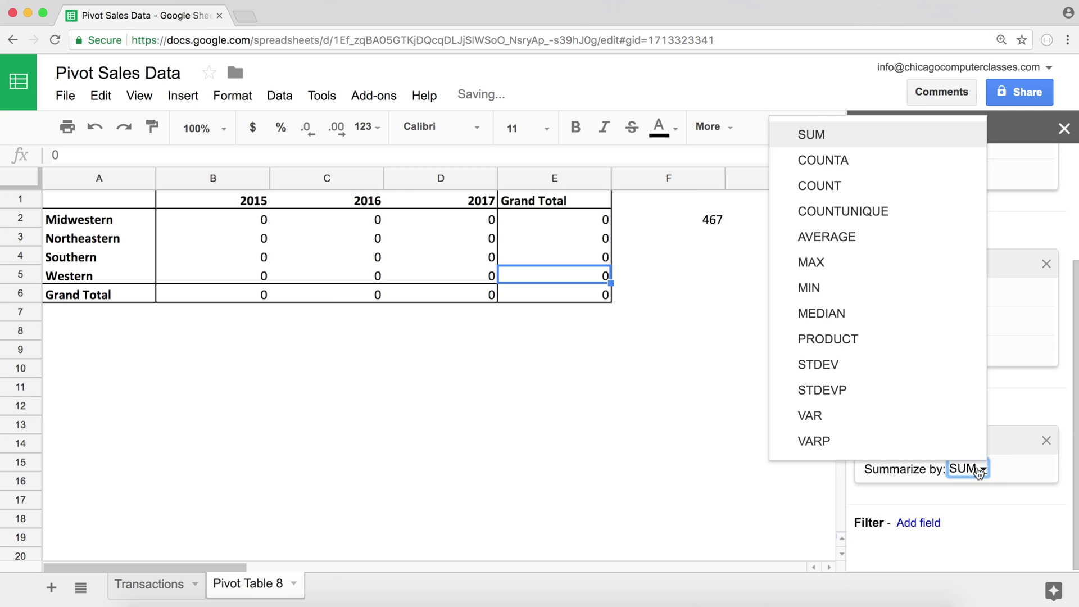
left_click(849, 171)
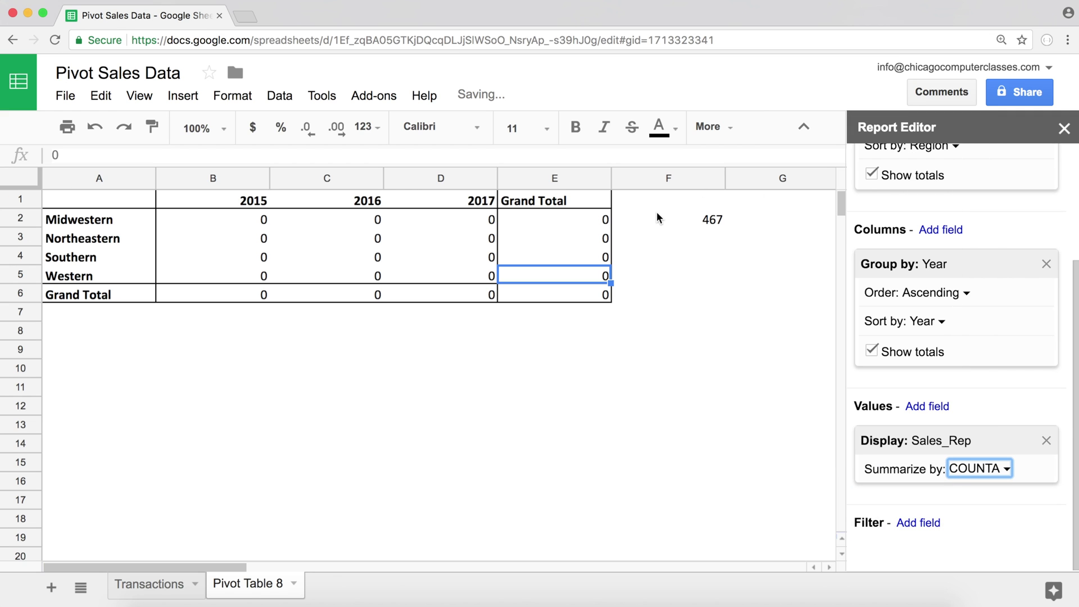
left_click(242, 220)
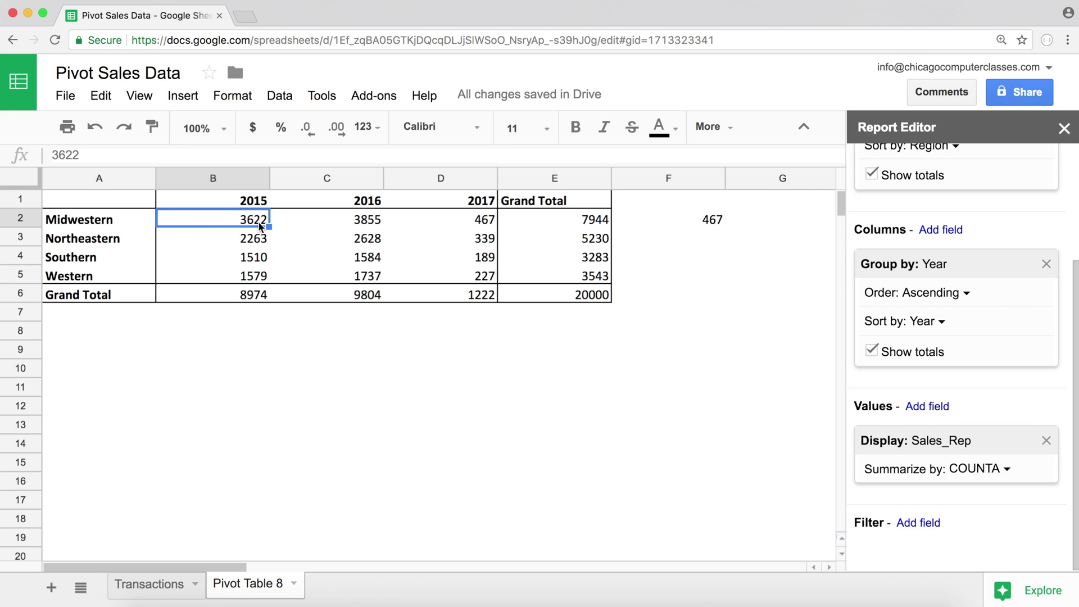
left_click(148, 584)
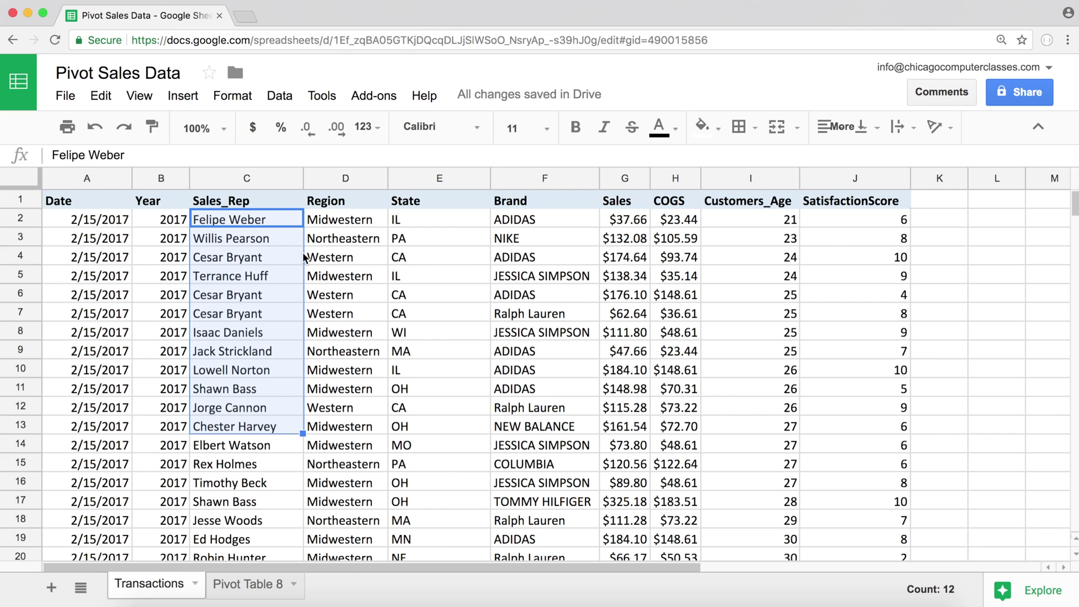
Look through the Year and Sales_Rep columns, checking the repeated reps in C6:C7
left_click(248, 221)
left_click_drag(250, 298, 243, 393)
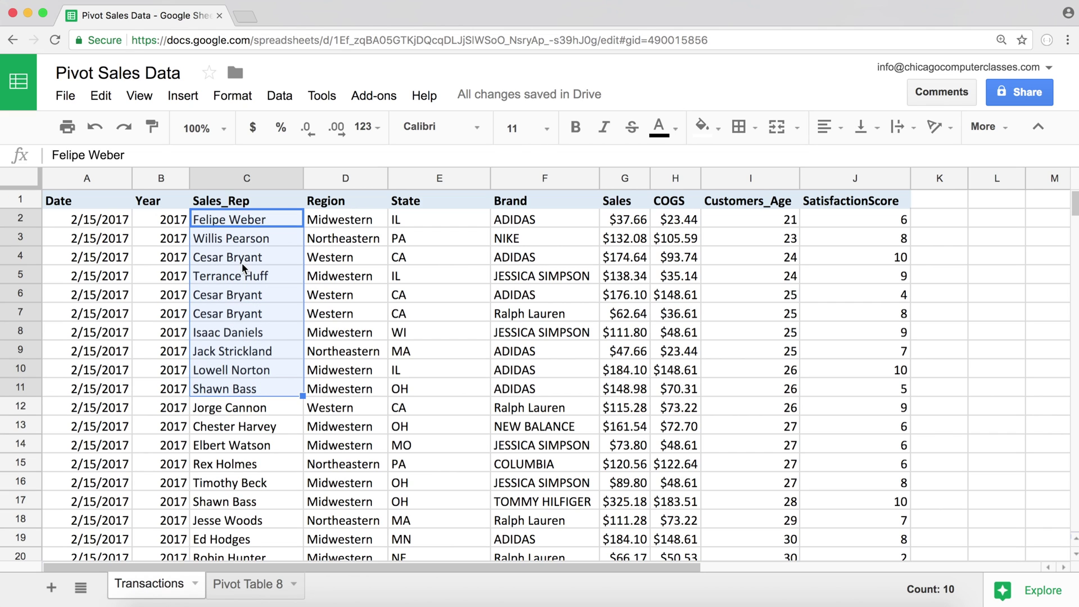
left_click(215, 225)
left_click_drag(173, 219, 172, 457)
left_click_drag(261, 220, 227, 542)
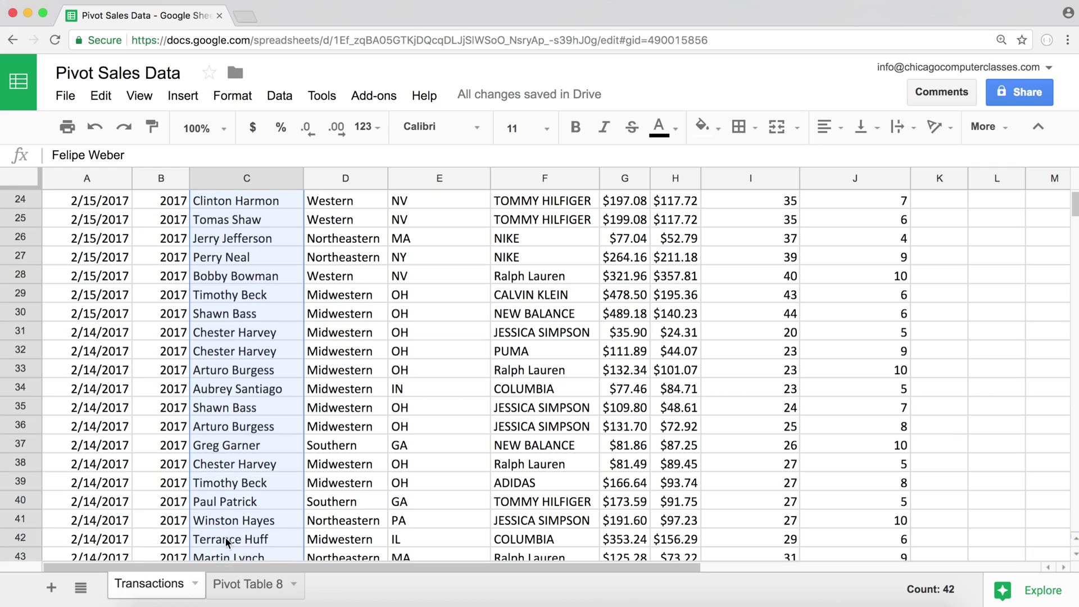
scroll(225, 314, "up", 6)
scroll(225, 315, "down", 18)
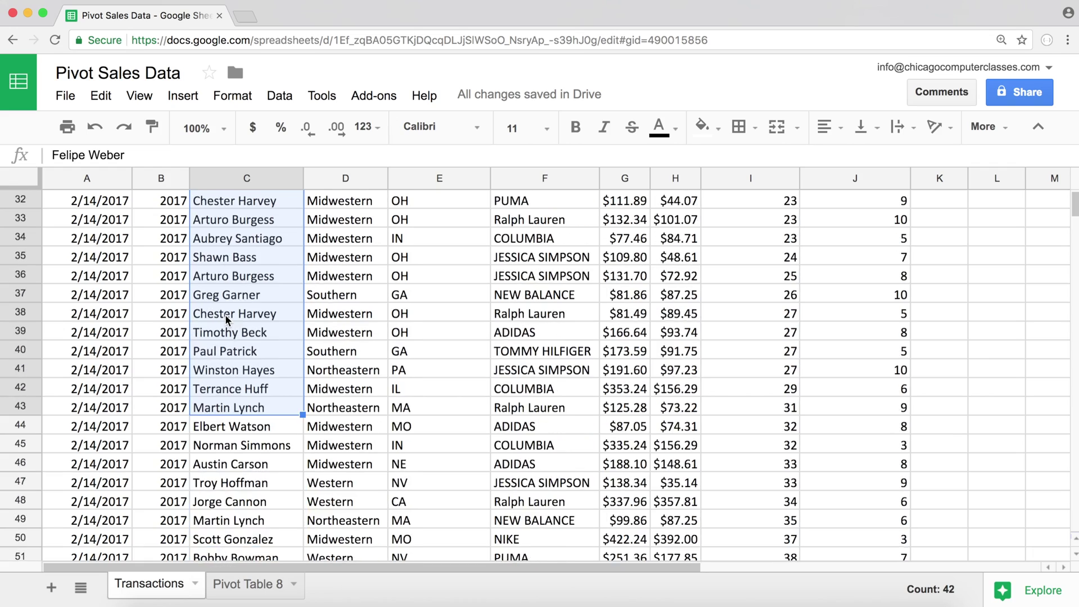
scroll(226, 315, "up", 9)
scroll(226, 315, "up", 10)
left_click(245, 219)
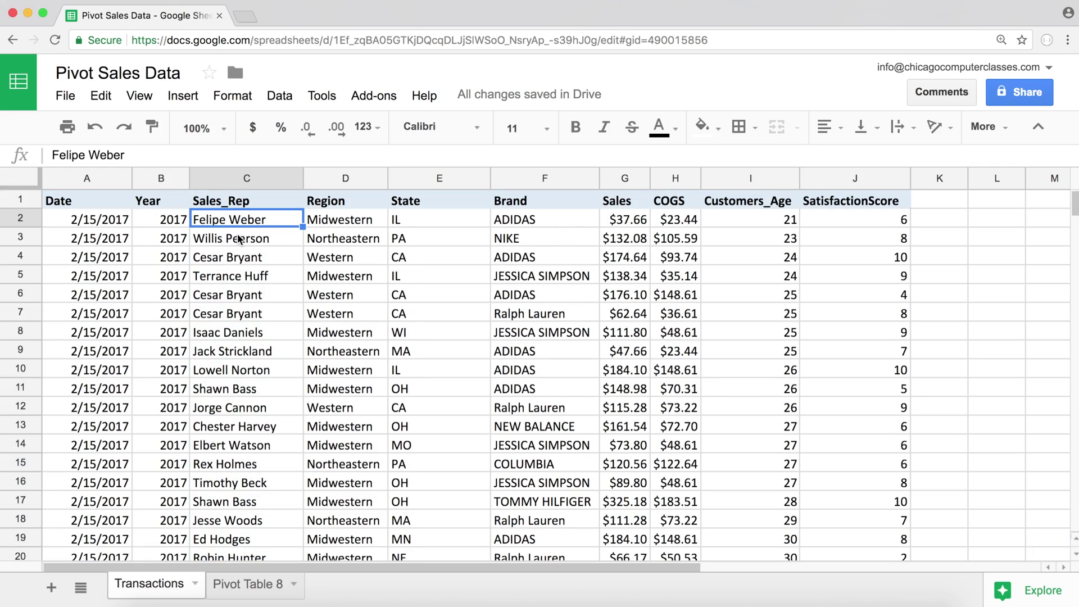
left_click(238, 238)
left_click(239, 257)
left_click(239, 277)
left_click(240, 294)
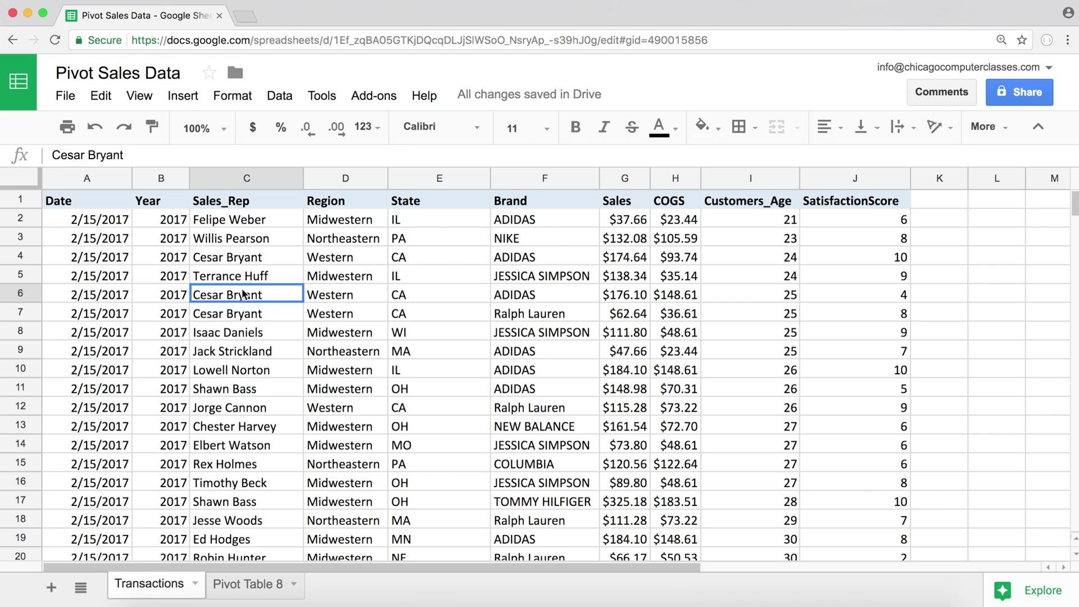
left_click(243, 313)
left_click_drag(241, 294, 241, 313)
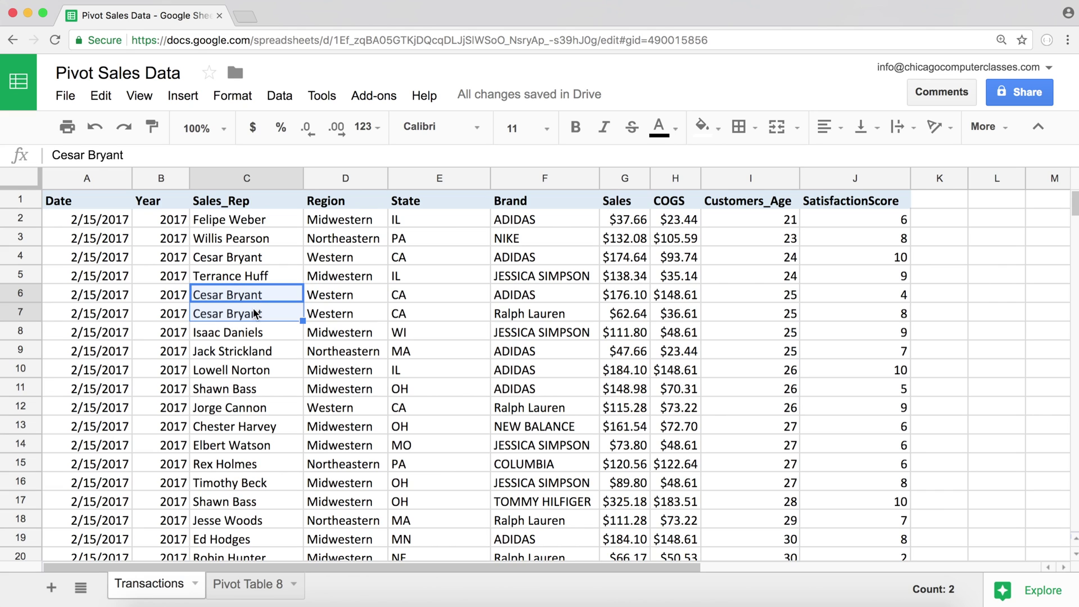
Go through the Sales_Rep names in C2:C10, then select C3:C17 to review them
left_click(233, 221)
left_click(238, 240)
left_click(241, 261)
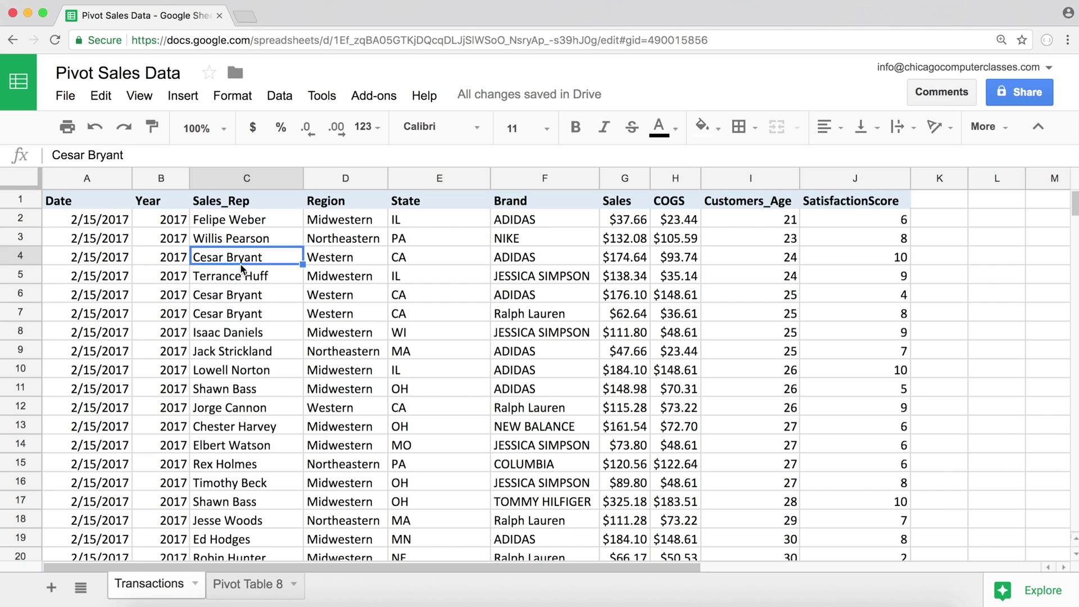
left_click(241, 275)
left_click(237, 297)
left_click(239, 314)
left_click(241, 333)
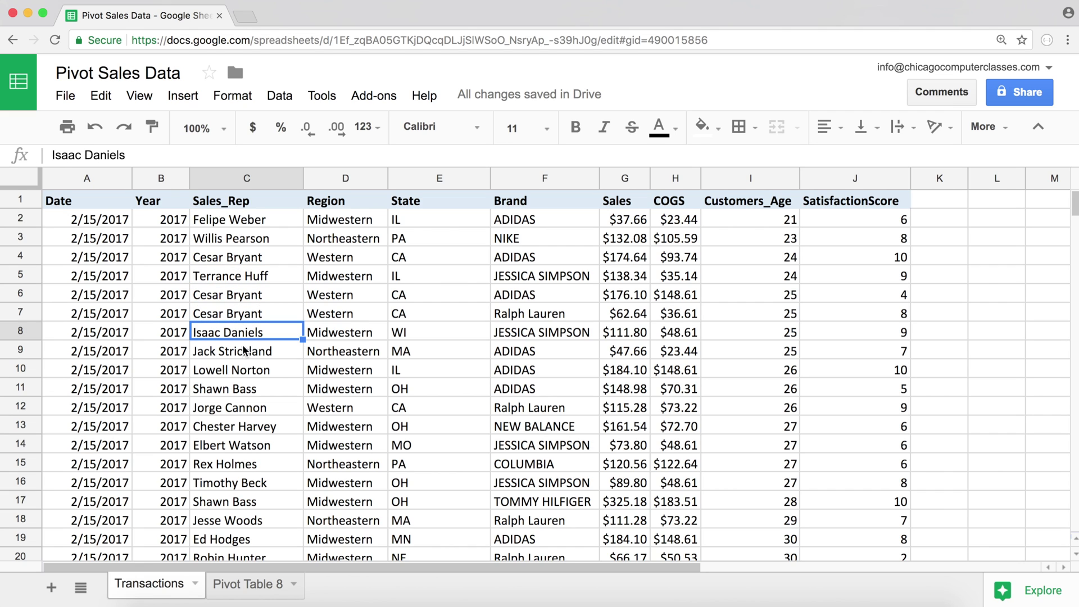
left_click(244, 351)
left_click(245, 370)
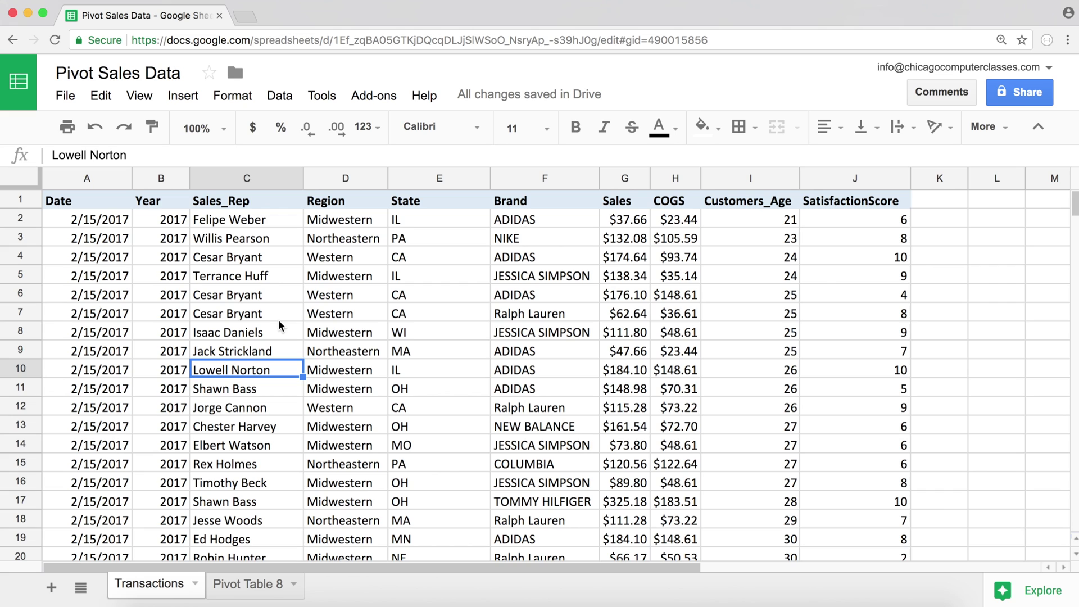
left_click(246, 217)
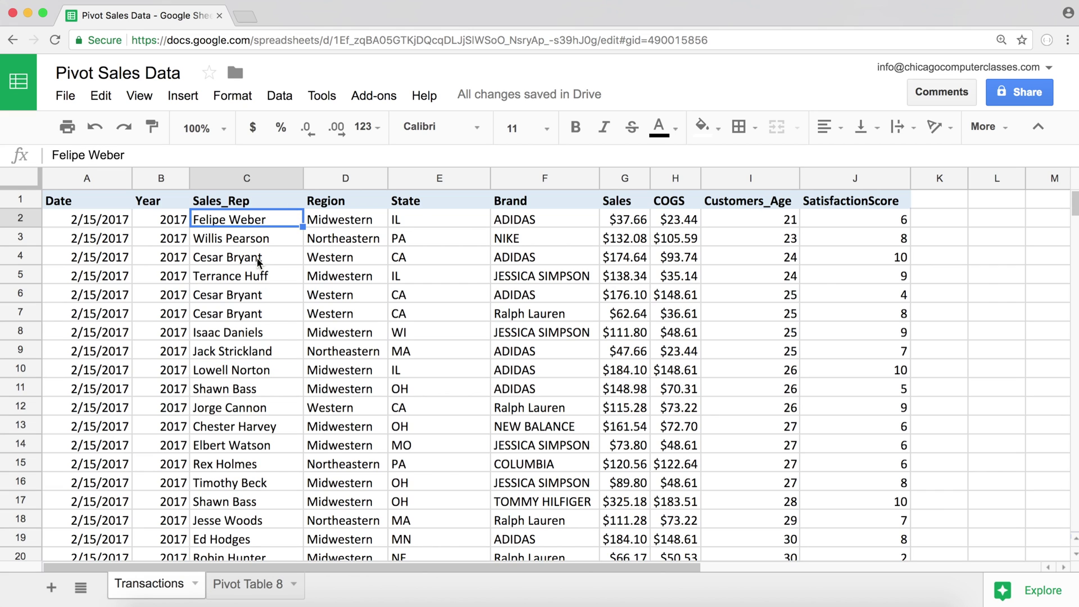
left_click(244, 238)
left_click_drag(243, 238, 240, 502)
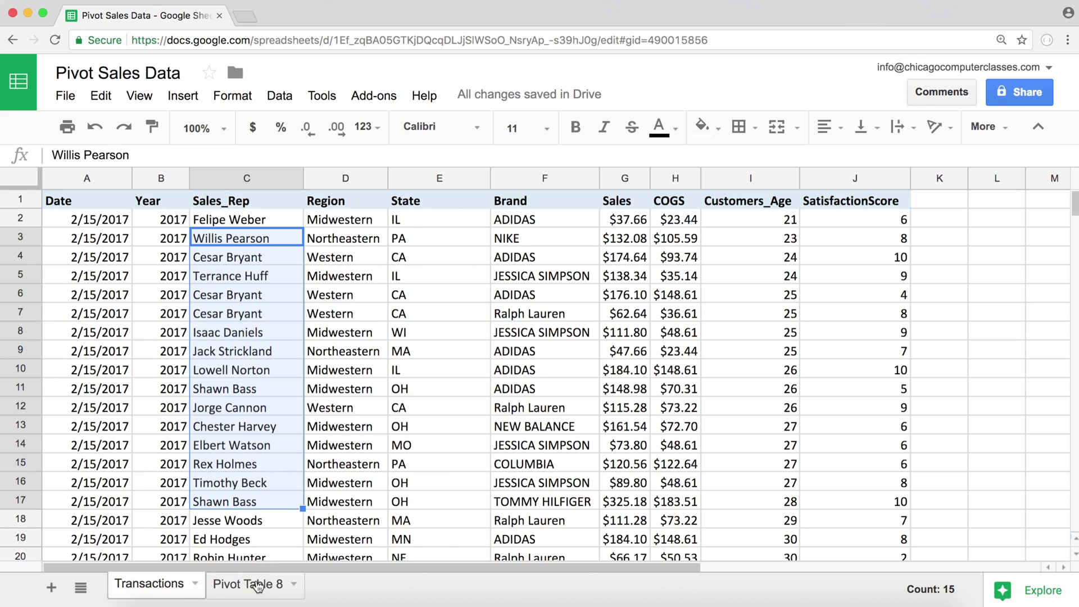
left_click(258, 587)
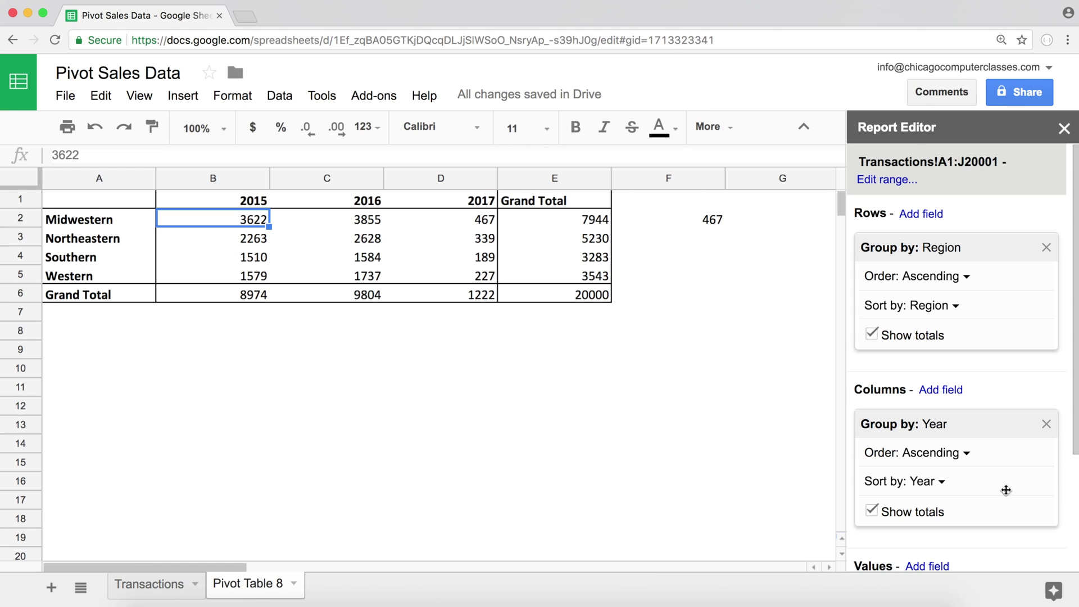
Change the Sales_Rep summary to COUNTUNIQUE (Midwestern 20, total 50) and clear the stray 467 from F2
scroll(985, 428, "down", 4)
left_click(987, 469)
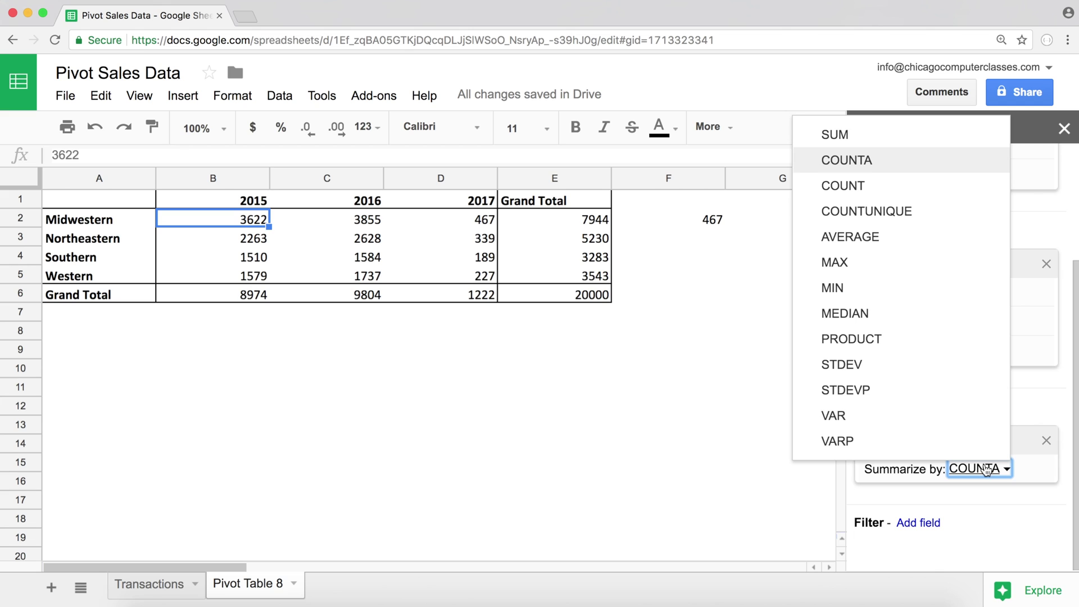
left_click(878, 212)
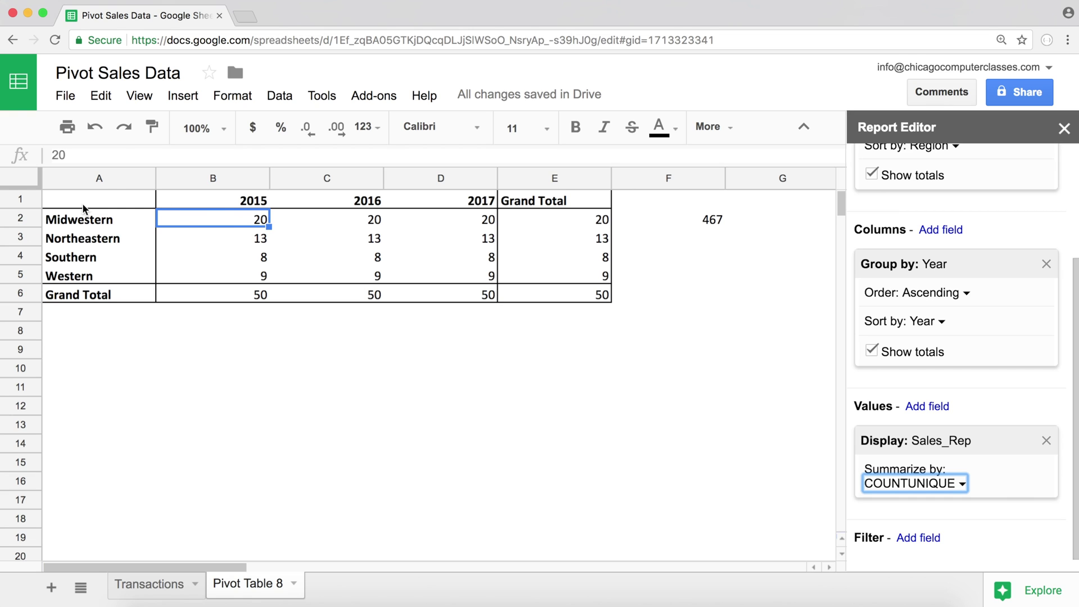
left_click(90, 221)
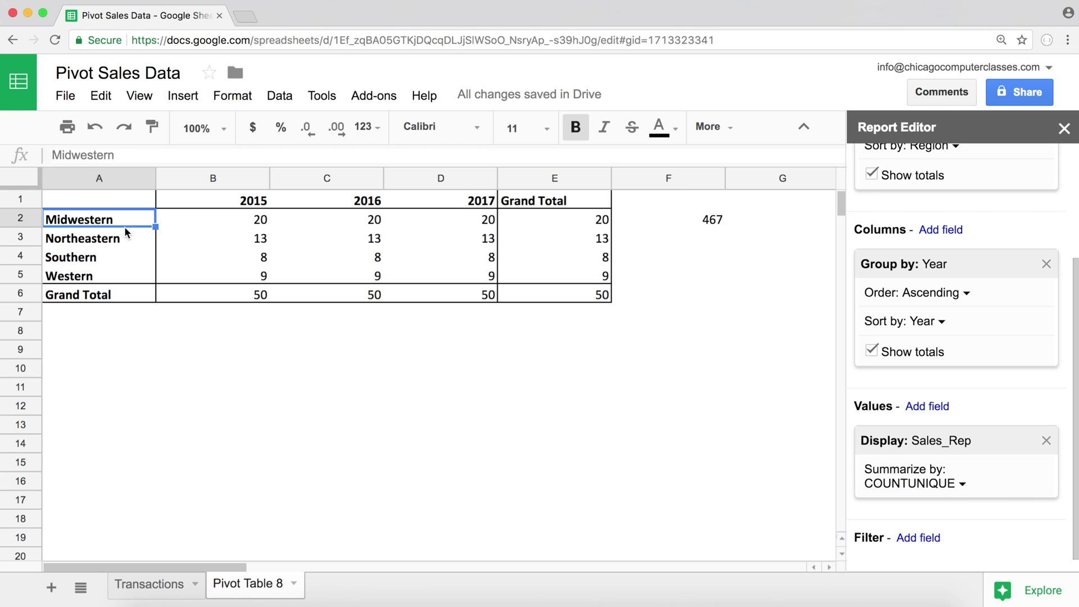
left_click(255, 203)
left_click(219, 221)
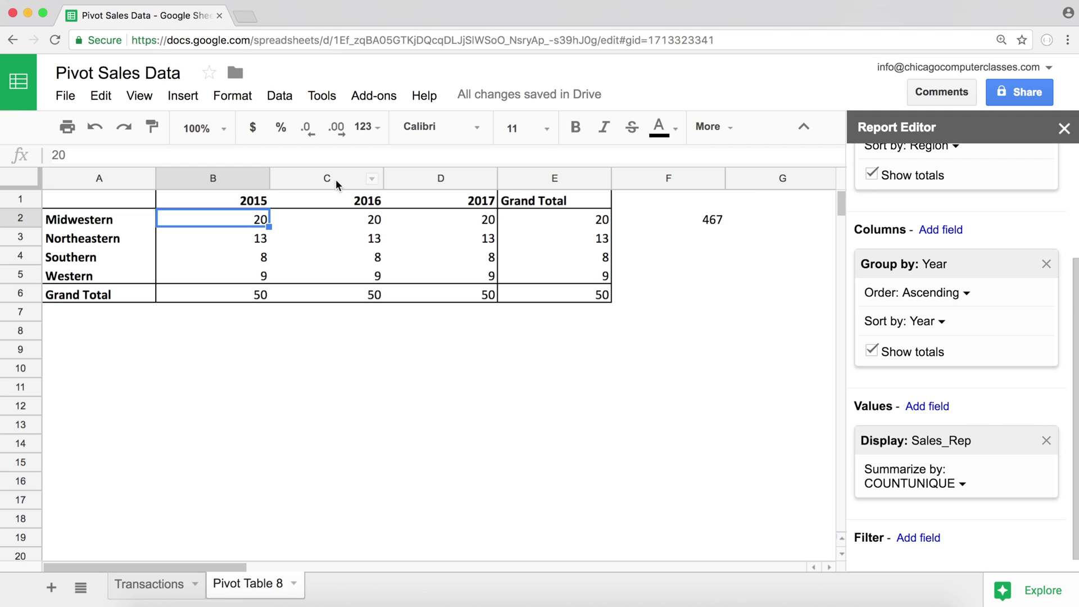
left_click(704, 220)
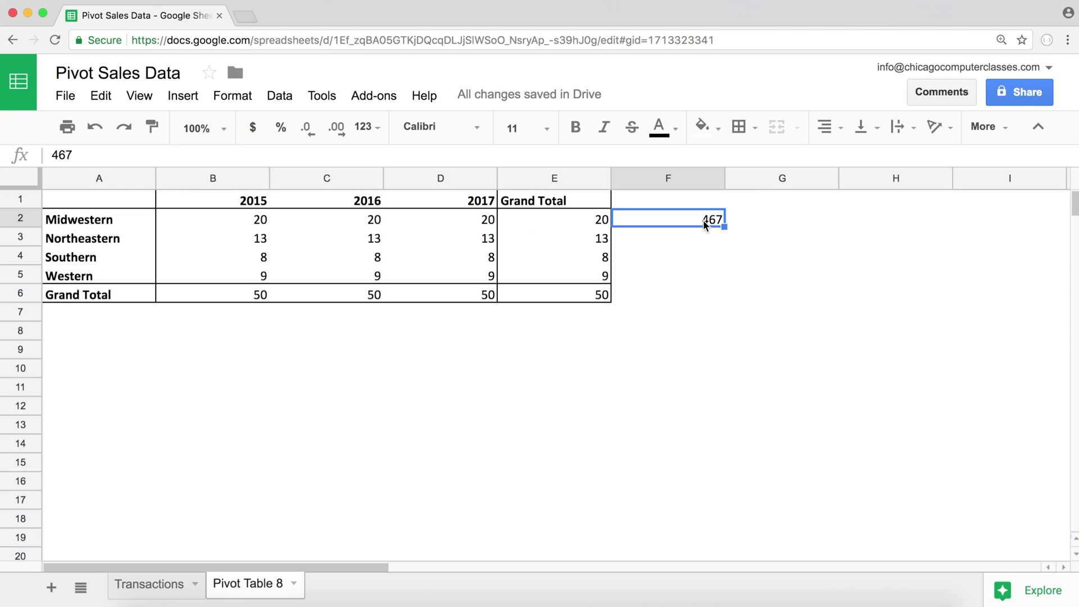
key("Delete")
Add SUM of Sales to the pivot values, then look over the Brand names in Transactions F2:F14
left_click(178, 218)
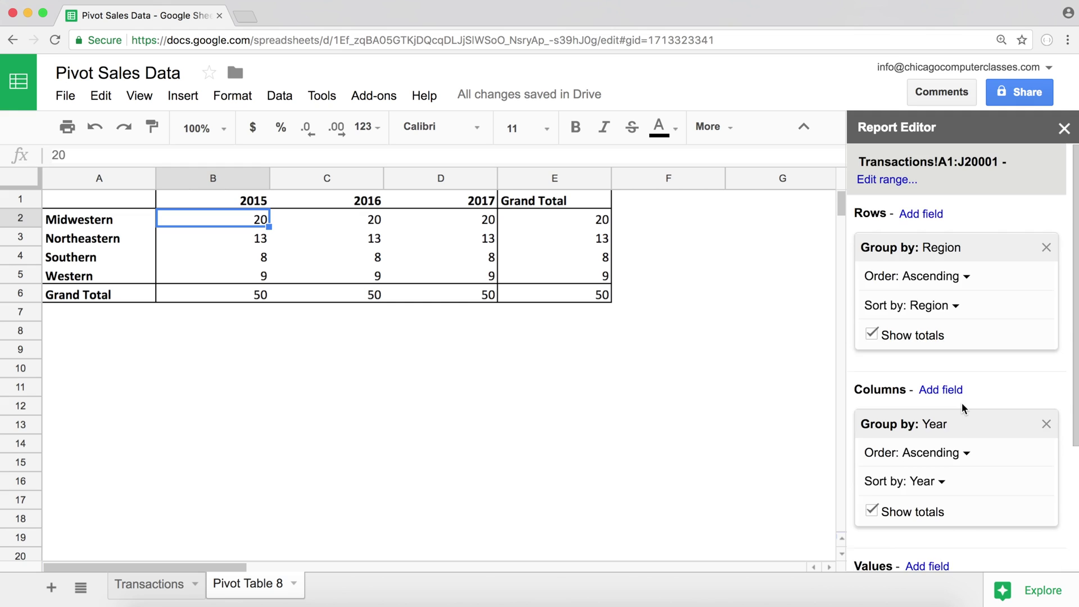
scroll(963, 402, "down", 3)
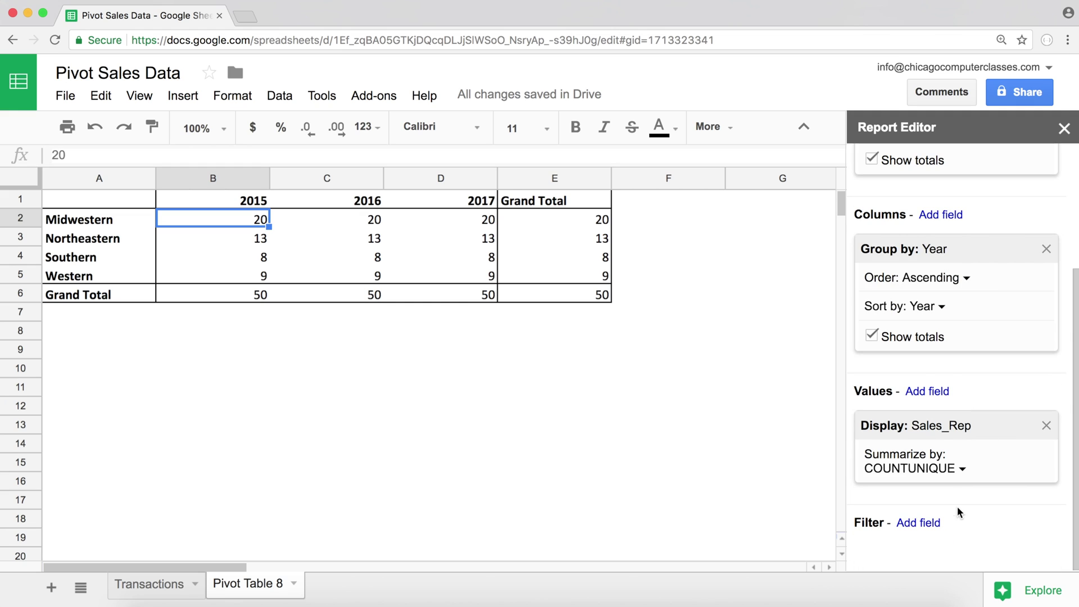
left_click(936, 392)
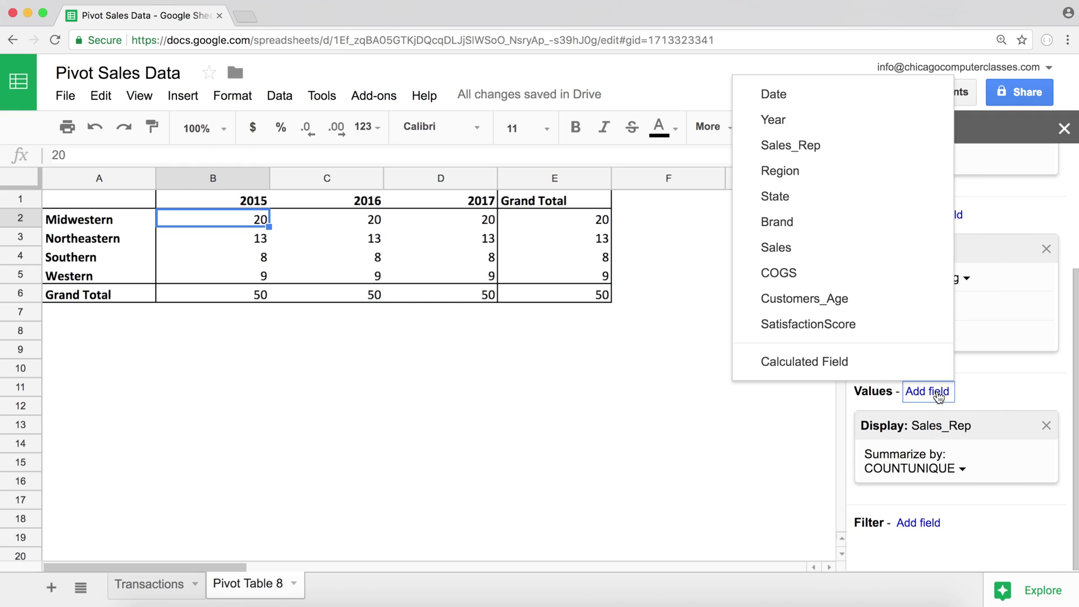
left_click(797, 251)
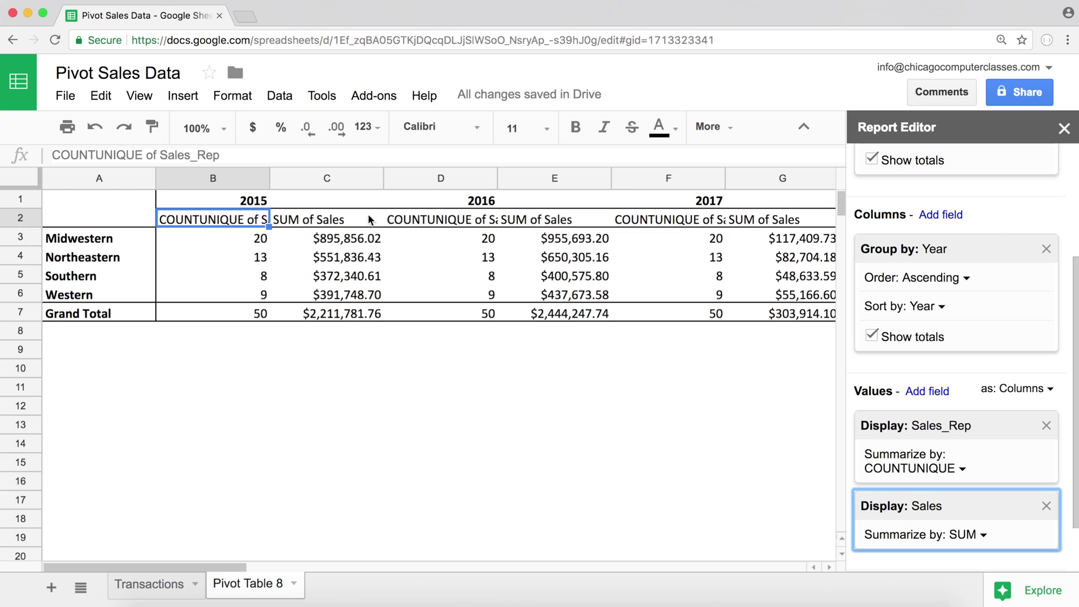
left_click(348, 242)
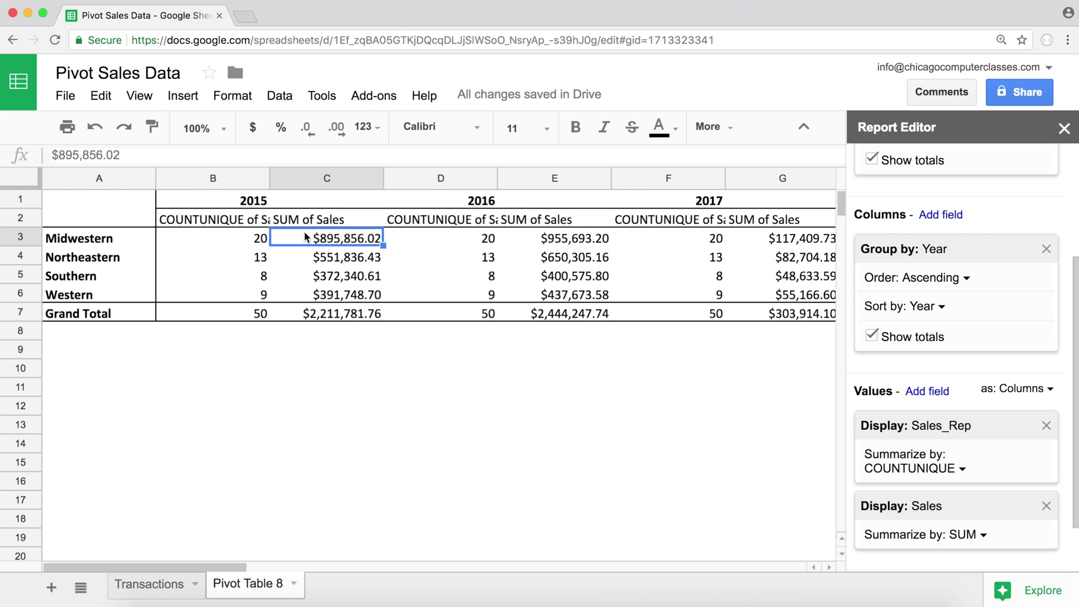
left_click(254, 239)
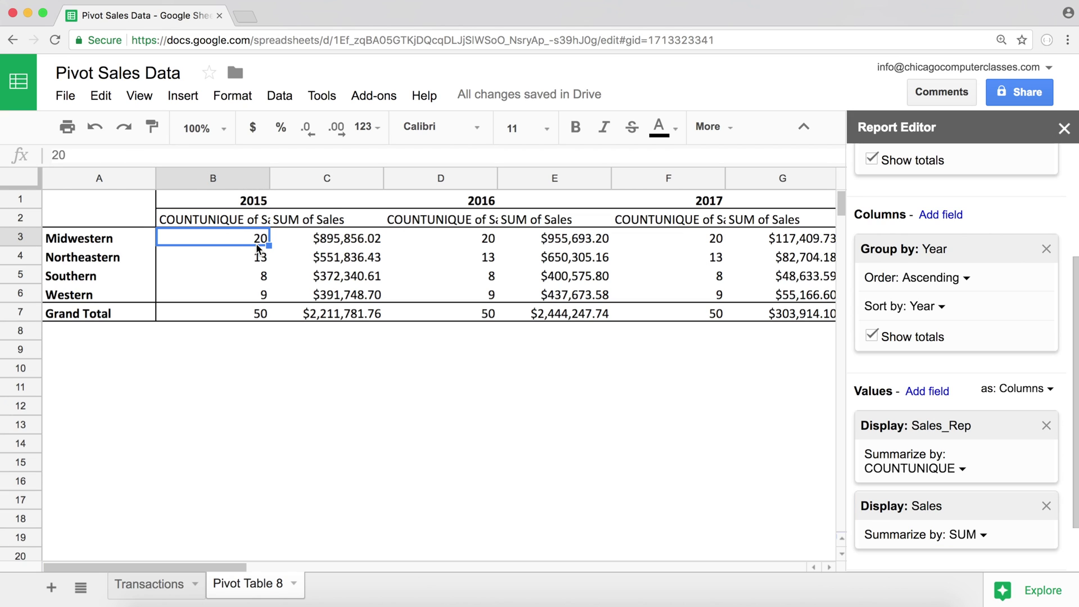
left_click(145, 588)
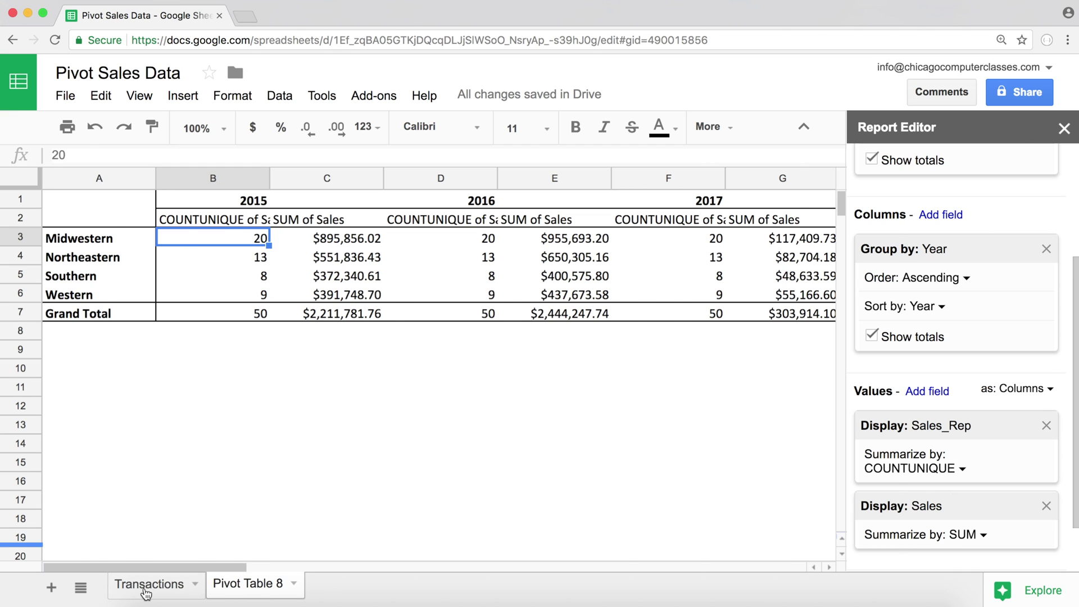
left_click_drag(514, 219, 508, 455)
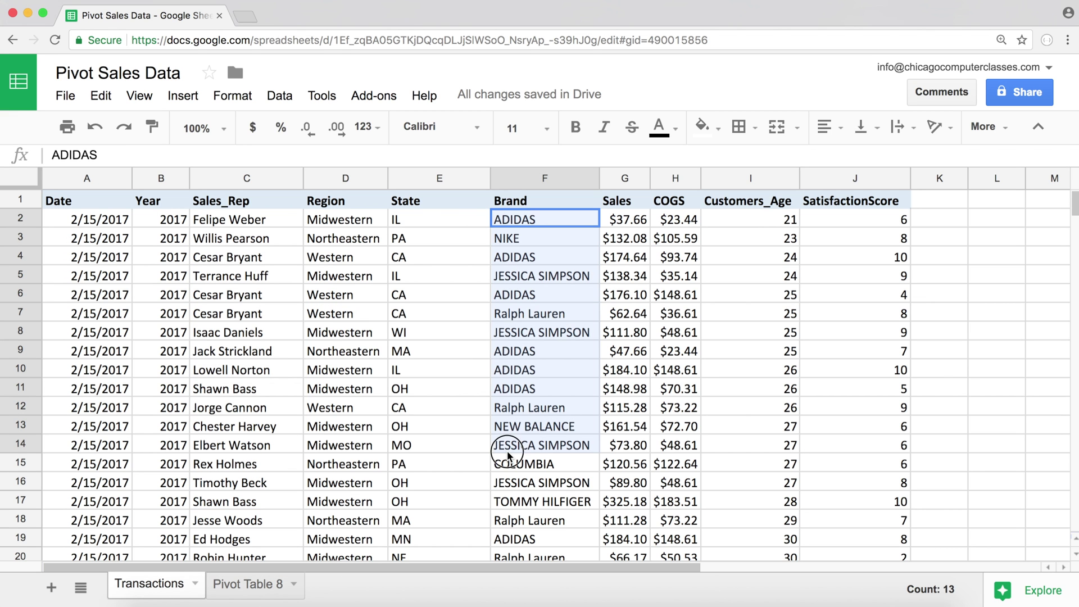
Swap the Sales_Rep value for Brand summarized by COUNTUNIQUE, showing 10 per region and year
left_click(239, 585)
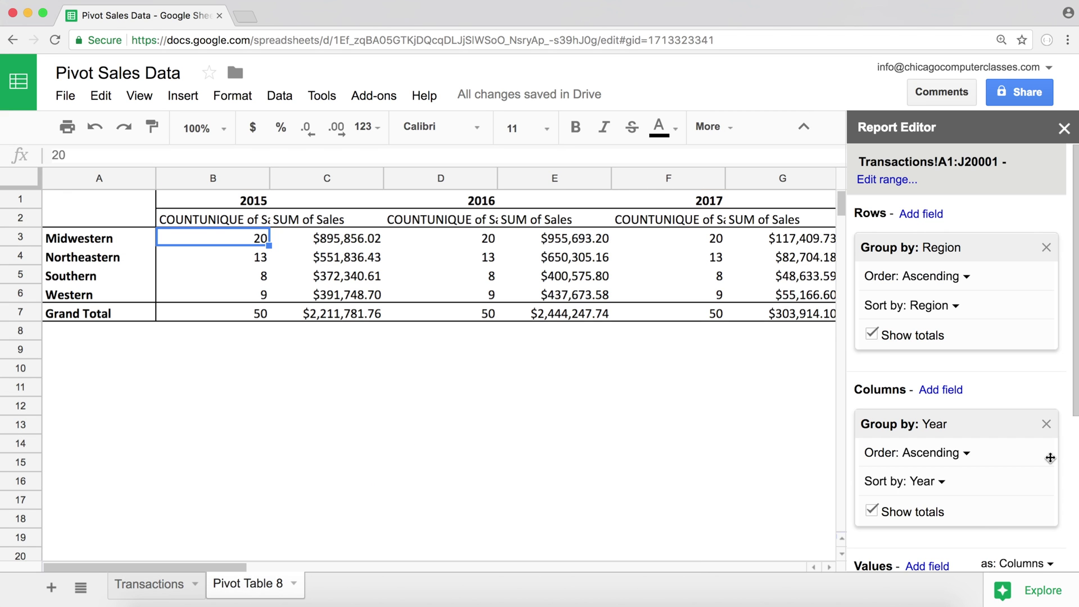
scroll(961, 500, "down", 5)
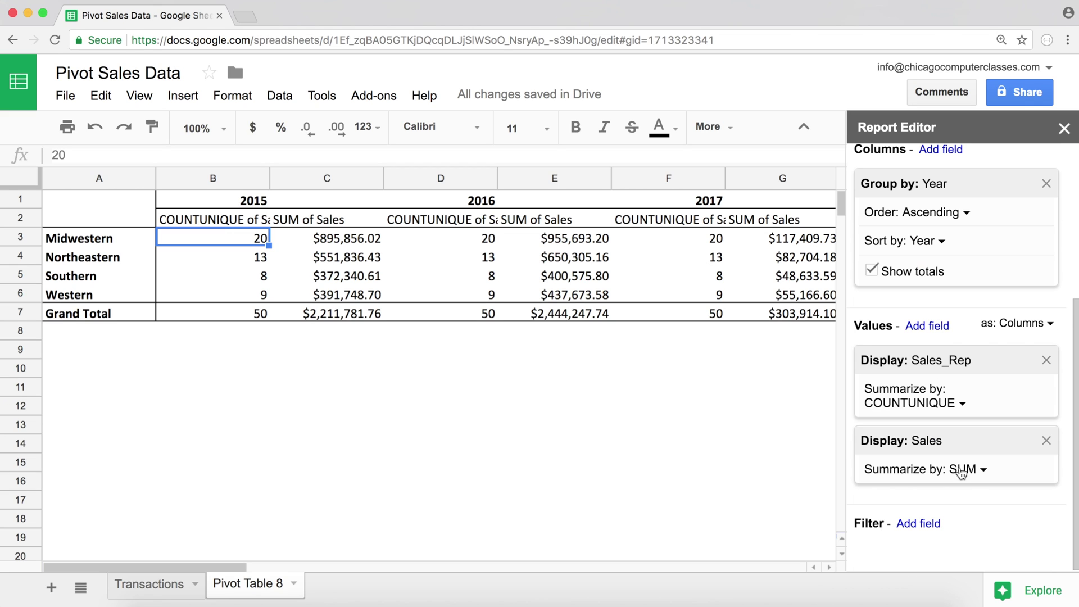
left_click(1047, 359)
left_click(927, 406)
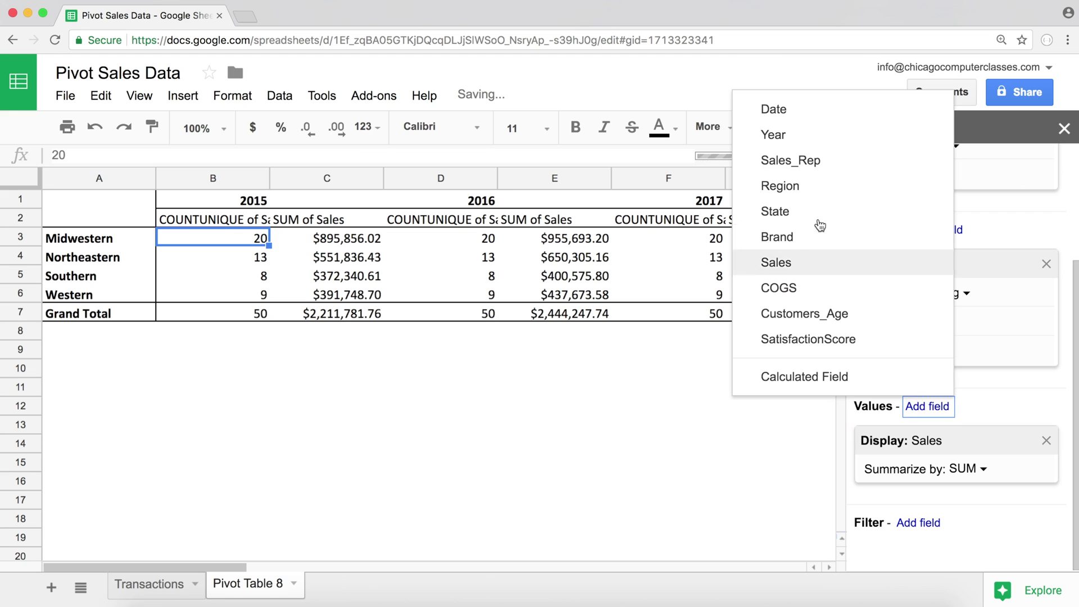
left_click(809, 236)
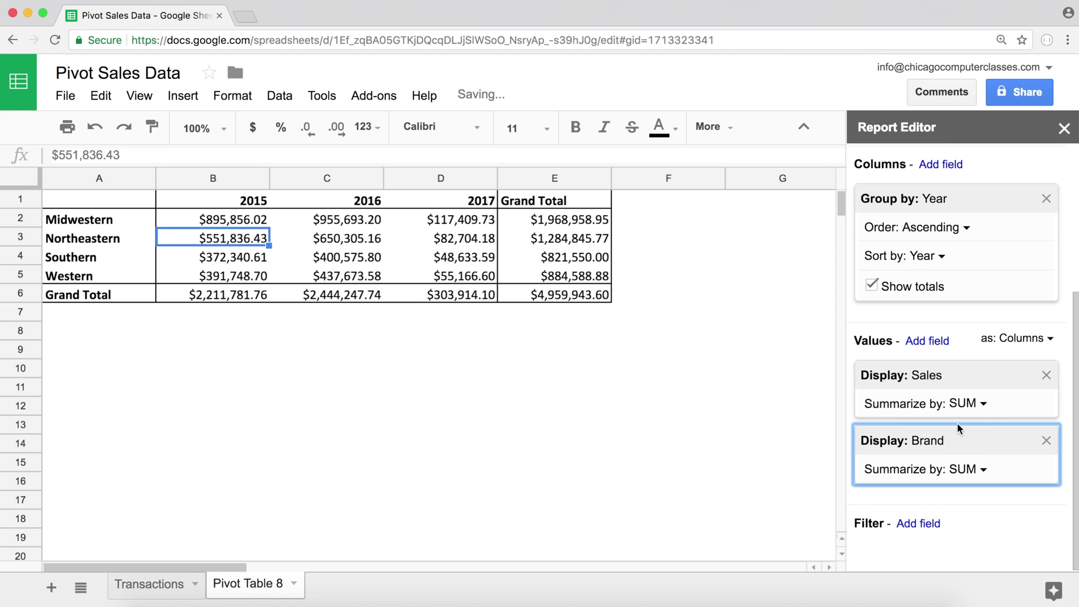
left_click(984, 472)
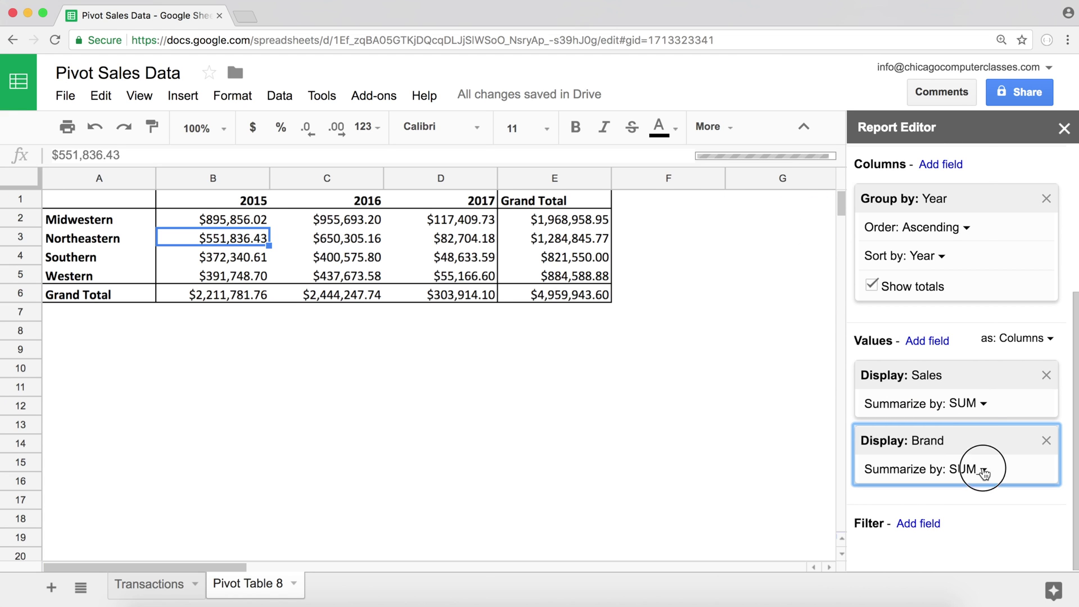
left_click(882, 216)
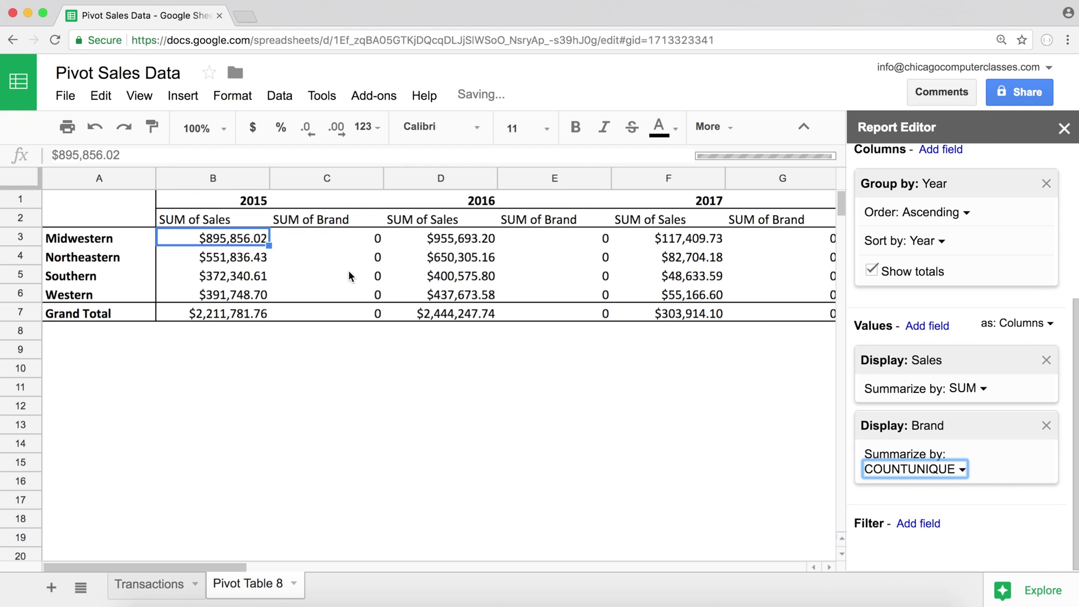
left_click(114, 236)
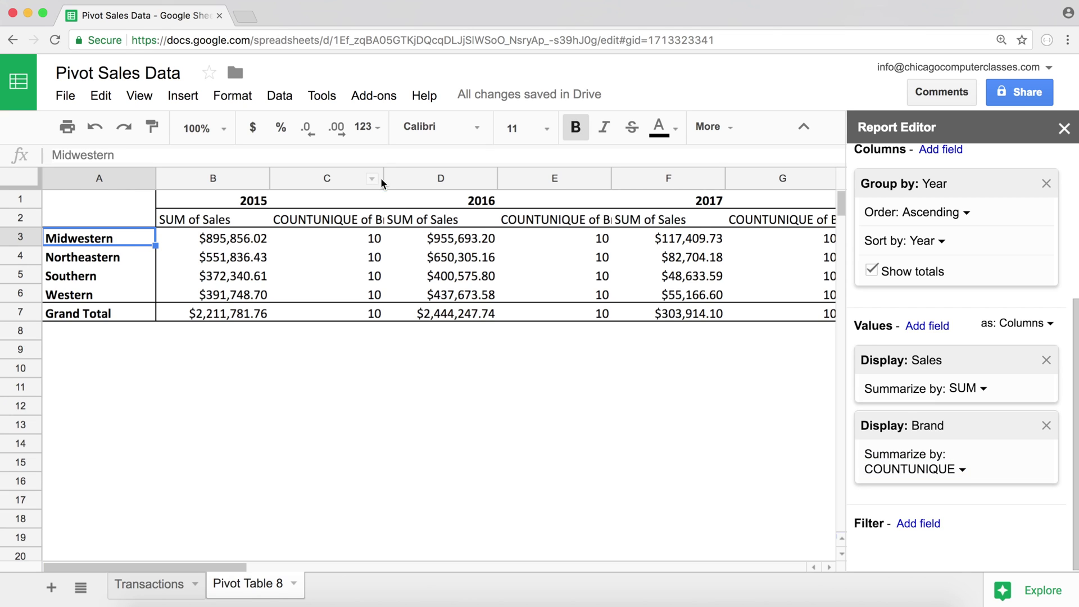
left_click(370, 239)
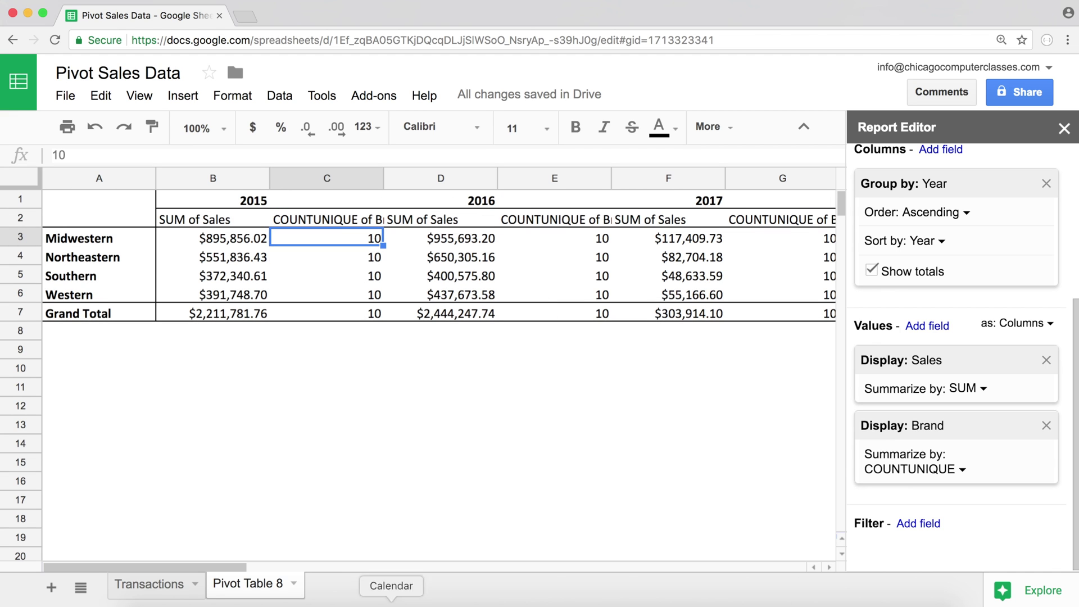
left_click(169, 586)
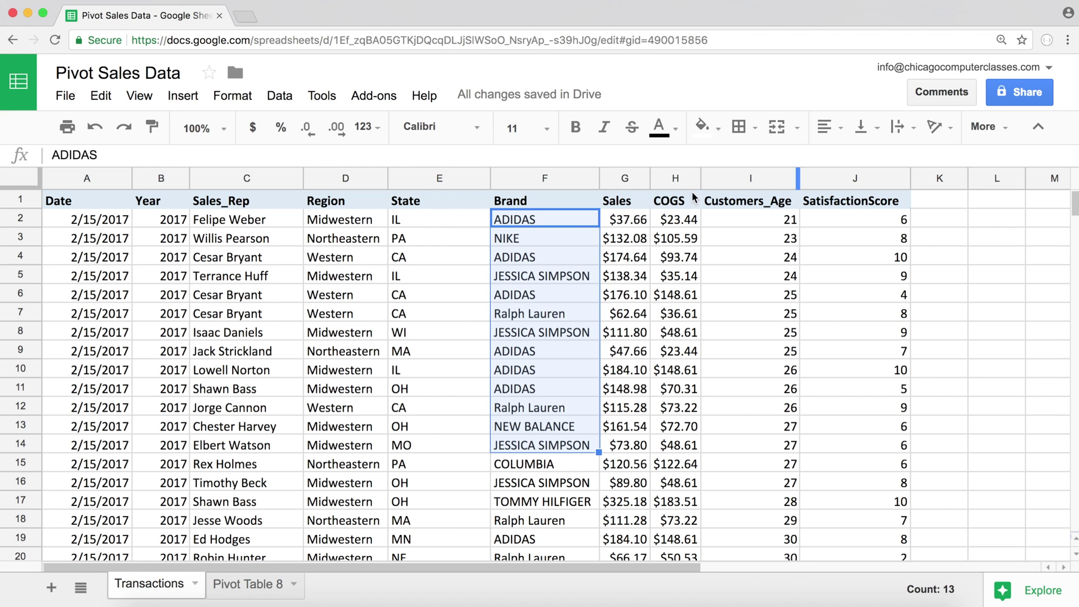
left_click(236, 590)
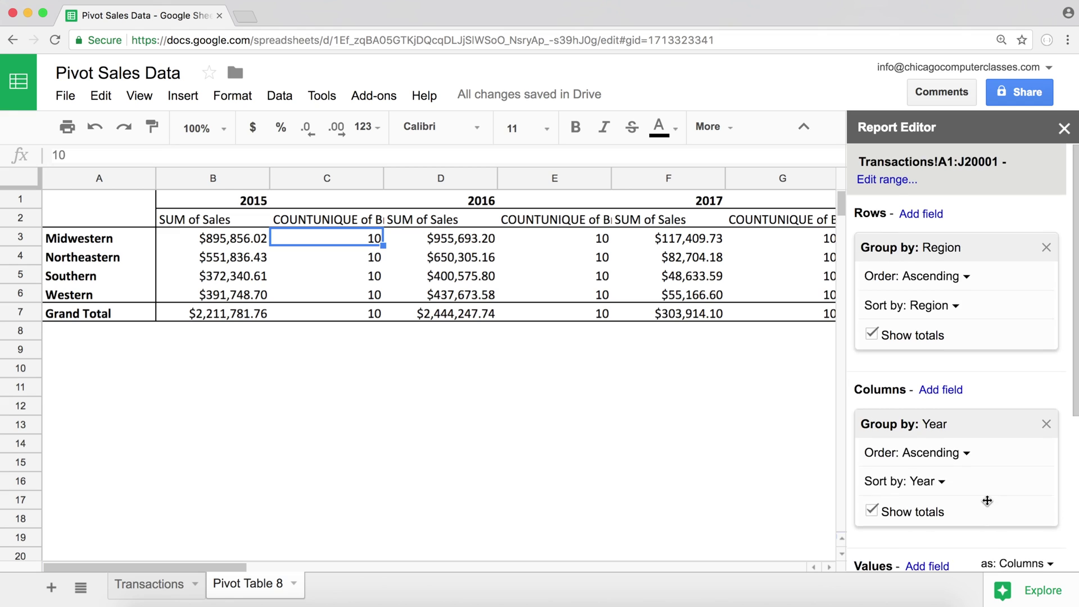
scroll(988, 500, "down", 4)
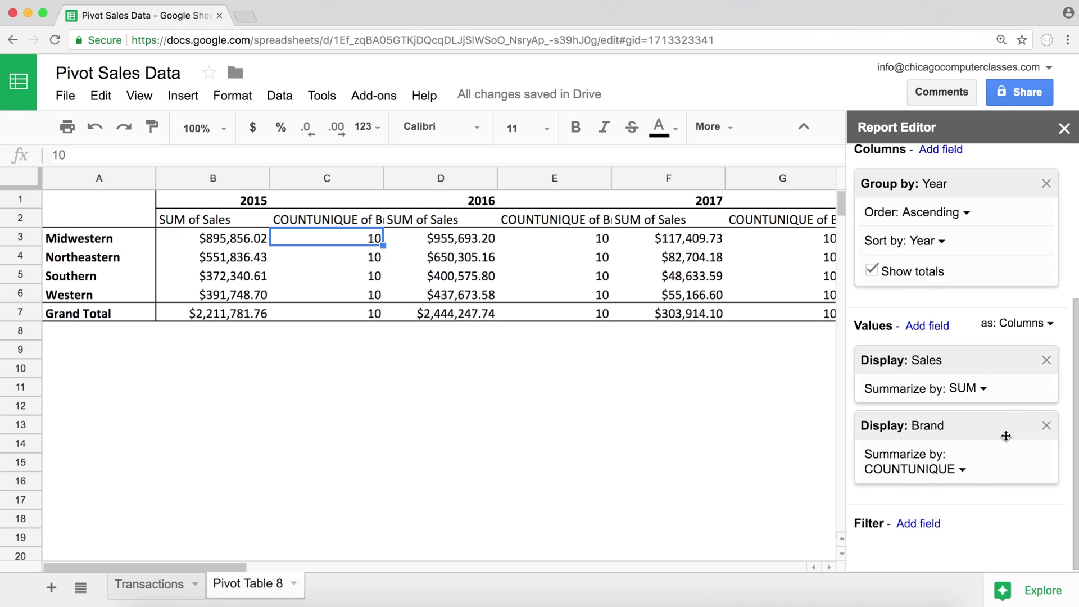
left_click(1046, 426)
left_click(922, 406)
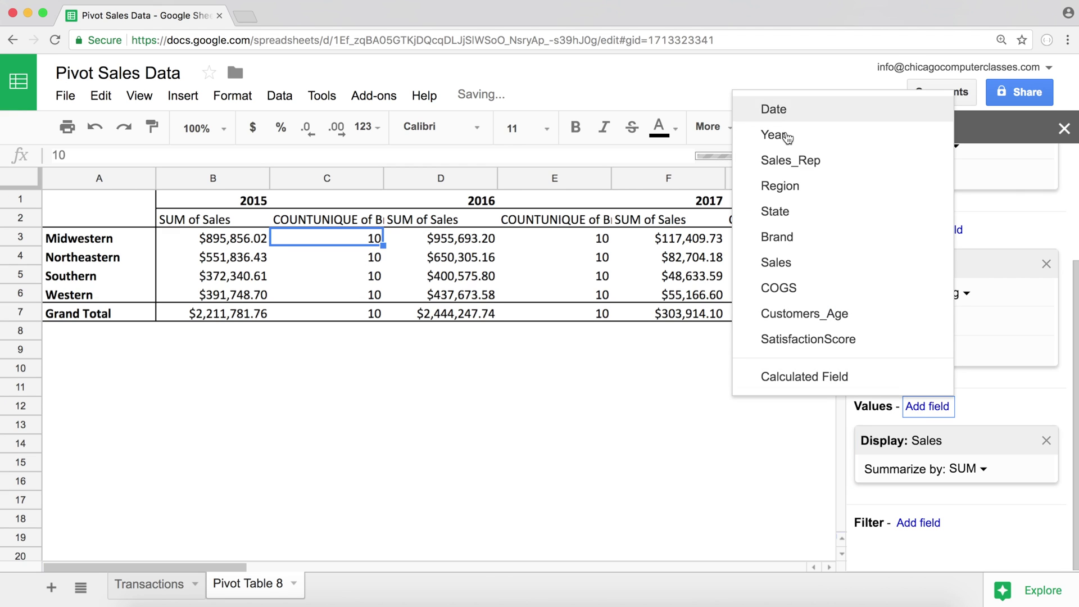
left_click(802, 215)
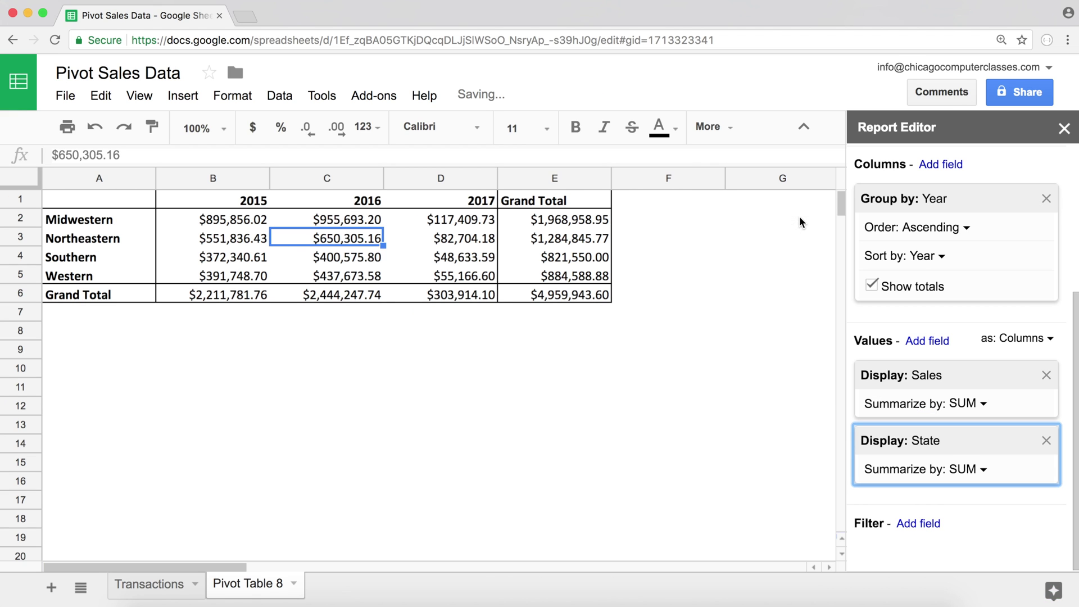
left_click(982, 471)
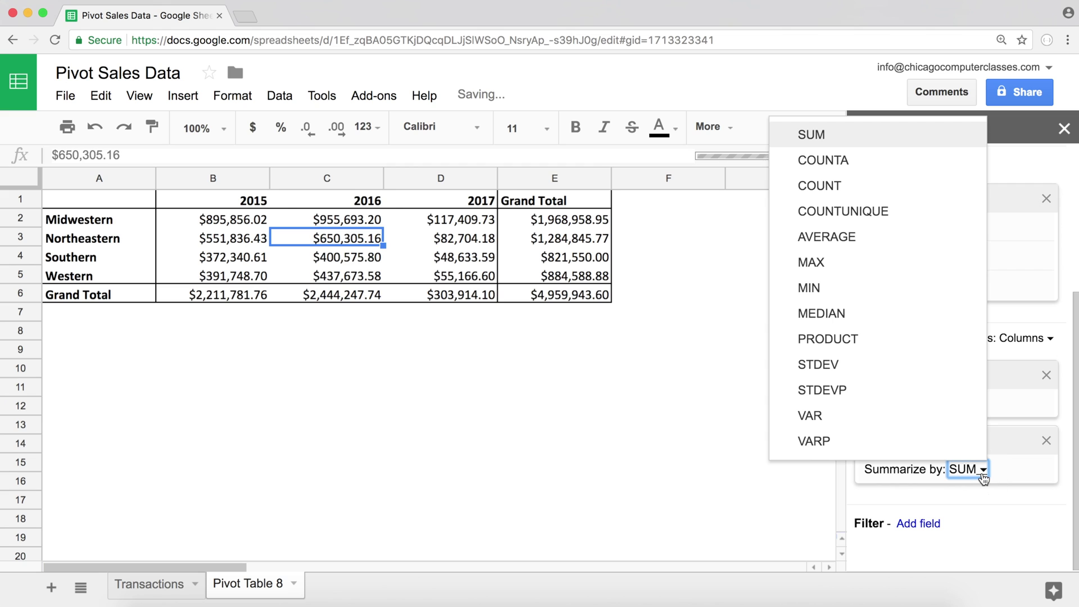
left_click(912, 219)
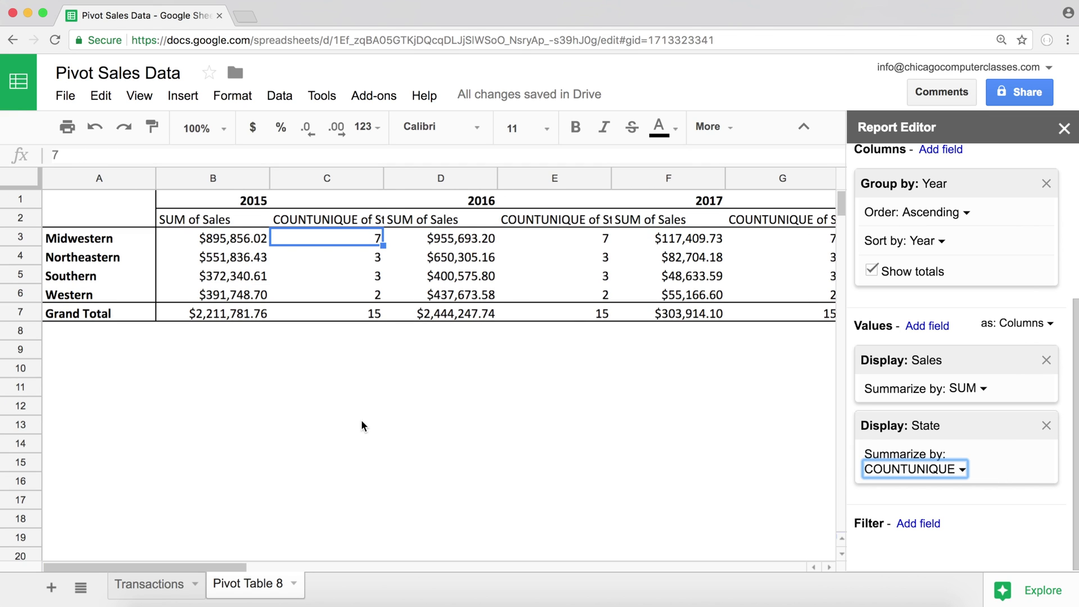
left_click(120, 243)
left_click(332, 260)
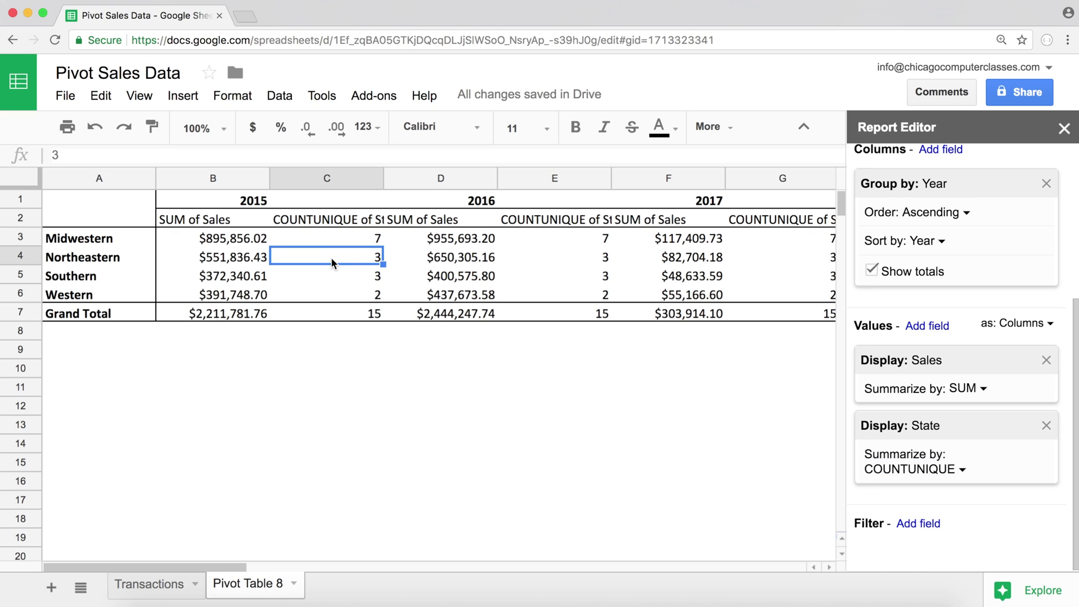
left_click(90, 251)
left_click(436, 287)
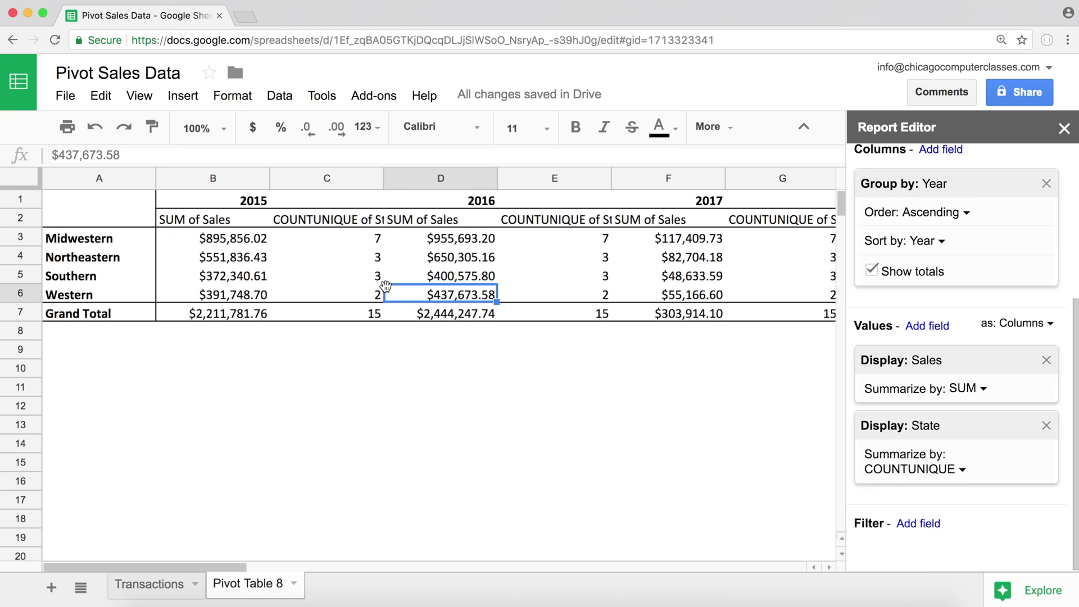
left_click(101, 294)
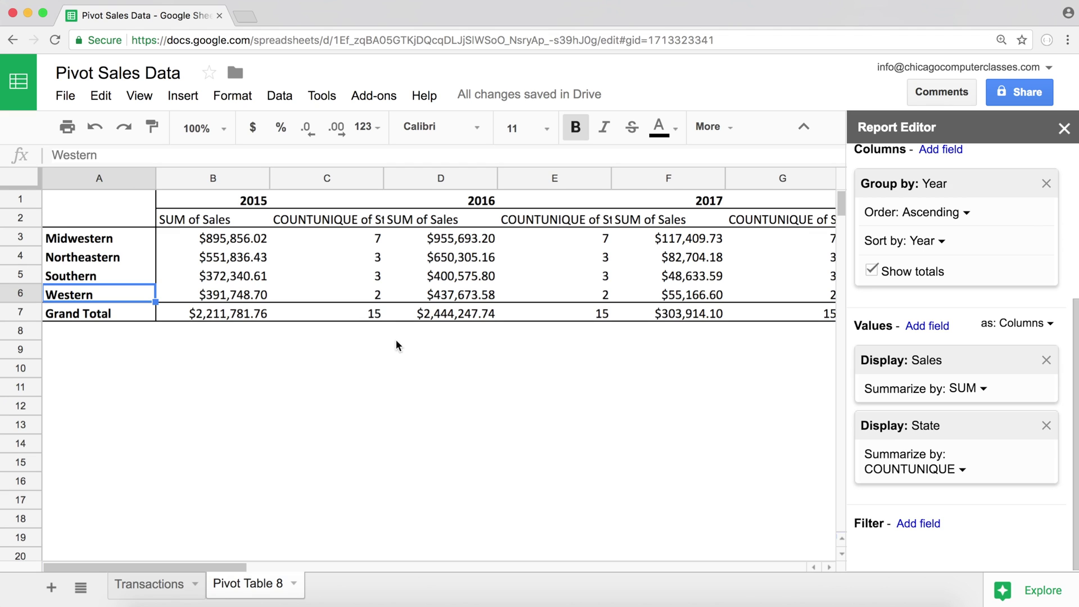
left_click(379, 464)
left_click(374, 432)
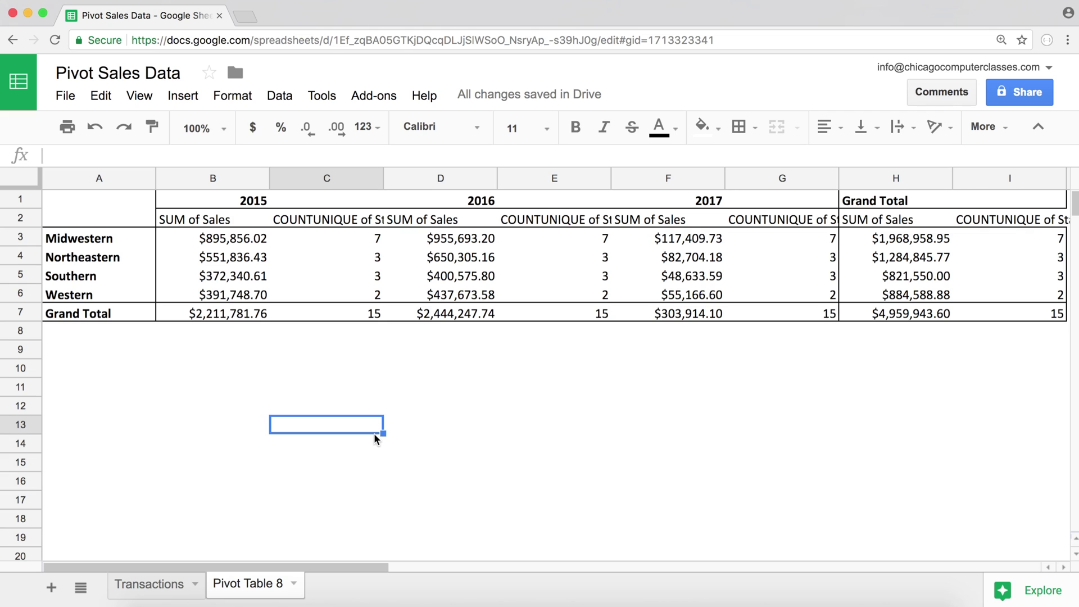
Enter the sample letters A, D, A, R, T, R, B in C13:C19
type("A")
key("Return")
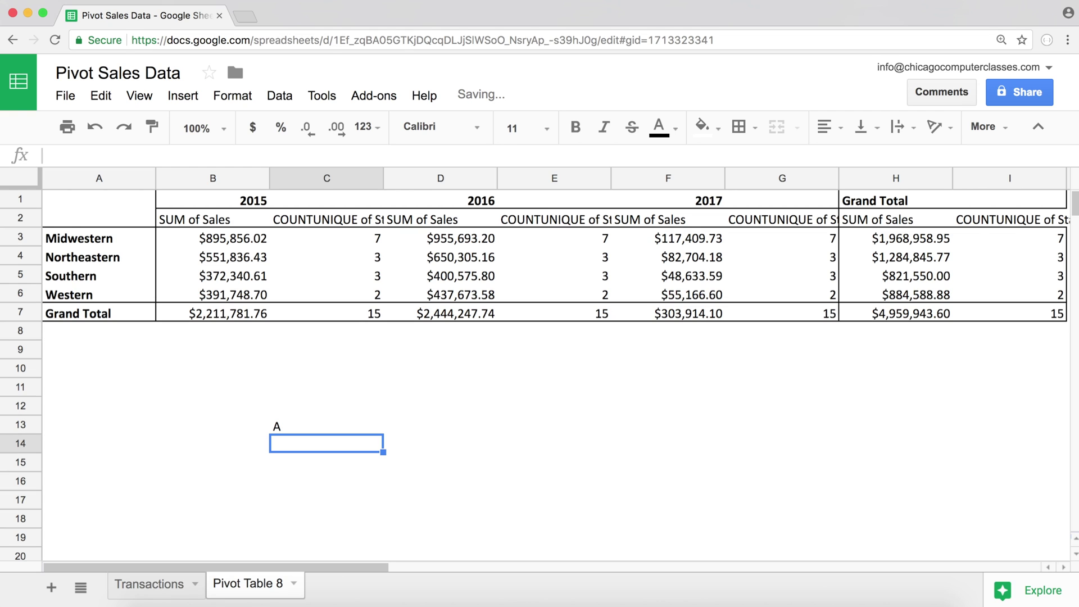
type("D")
key("Return")
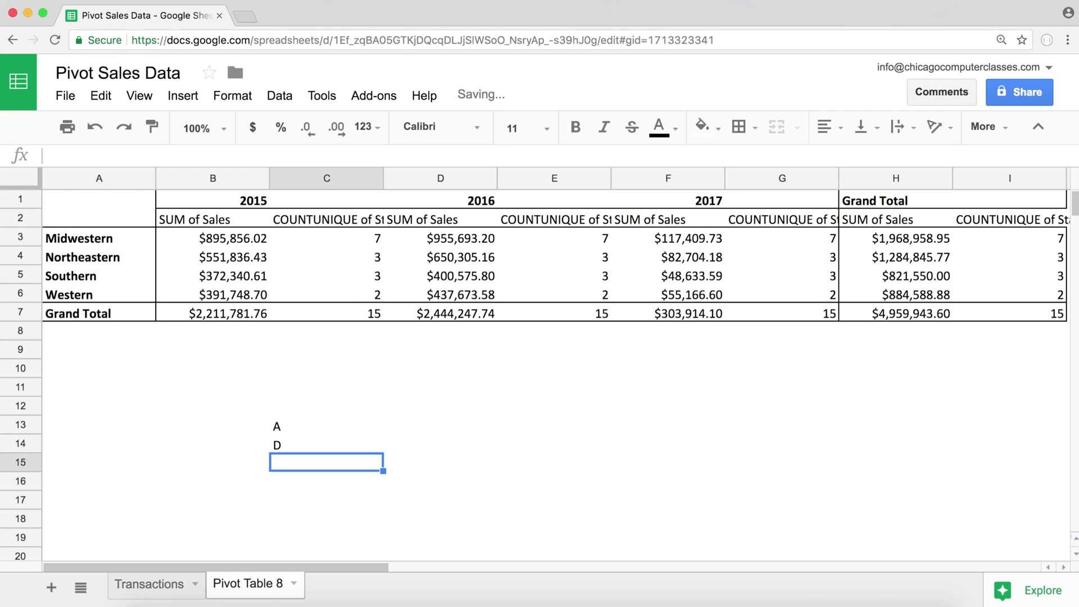
type("A")
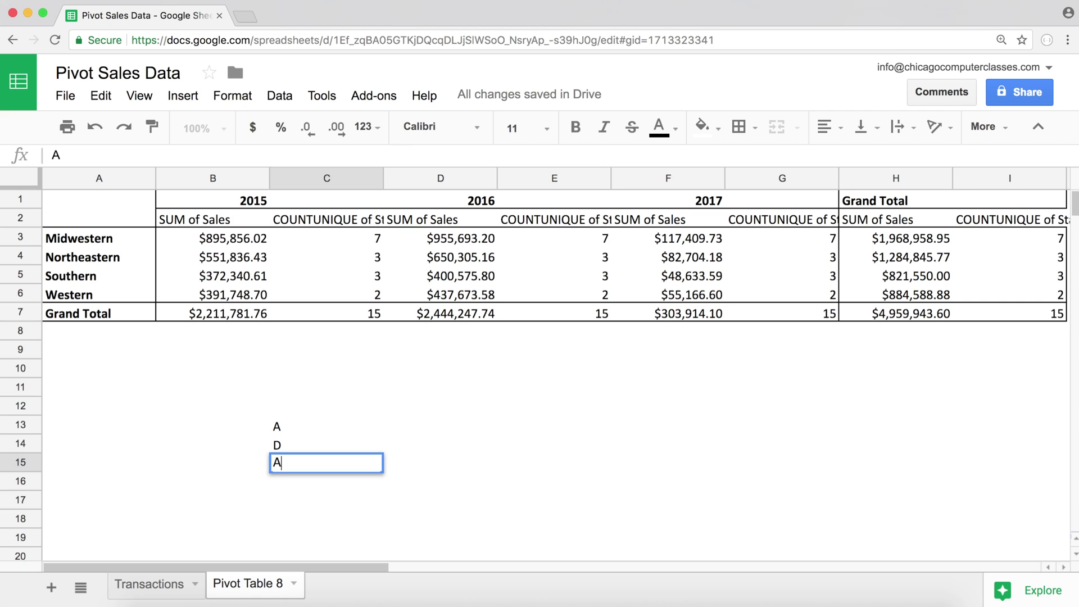
key("Return")
type("R")
key("Return")
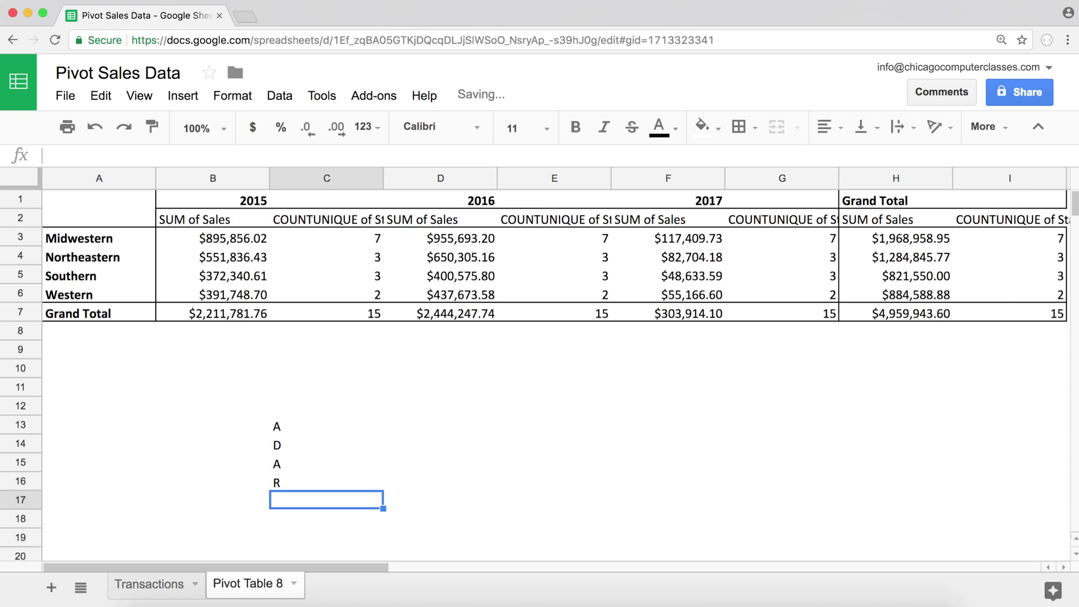
type("T")
key("Return")
type("R")
key("Return")
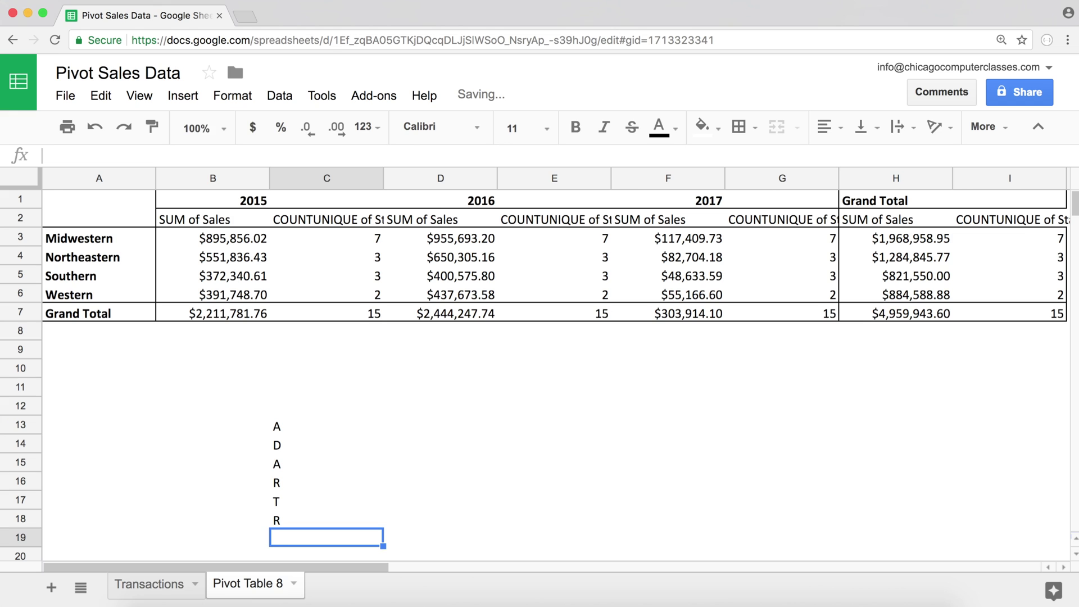
type("B")
key("Up")
key("Up")
key("Up")
key("Up")
Put =COUNTUNIQUE(C13:C19) in E15, which returns 5
key("Right")
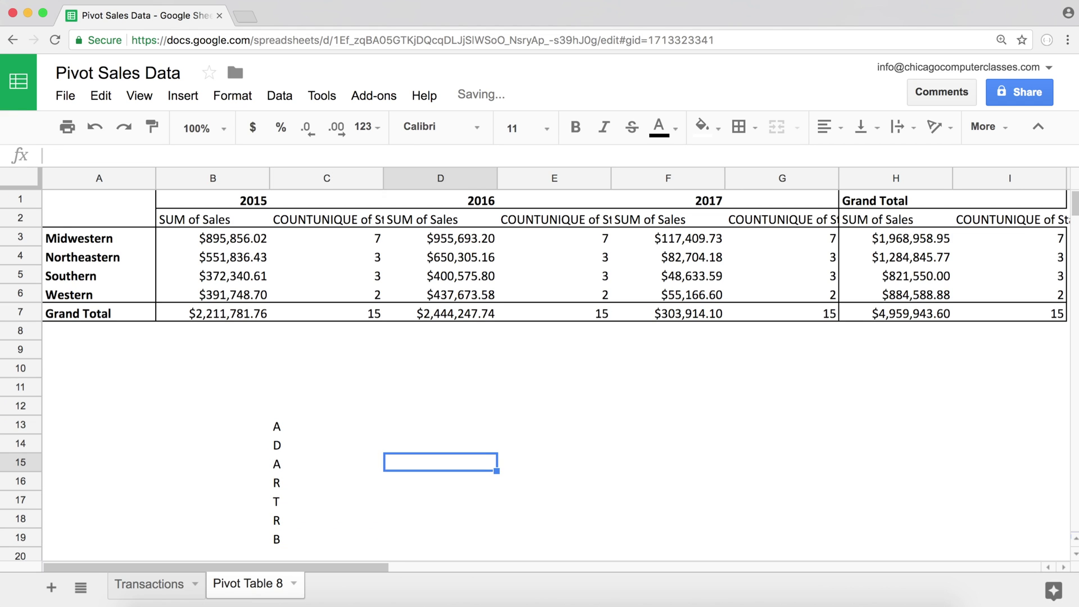
key("Right")
type("=co")
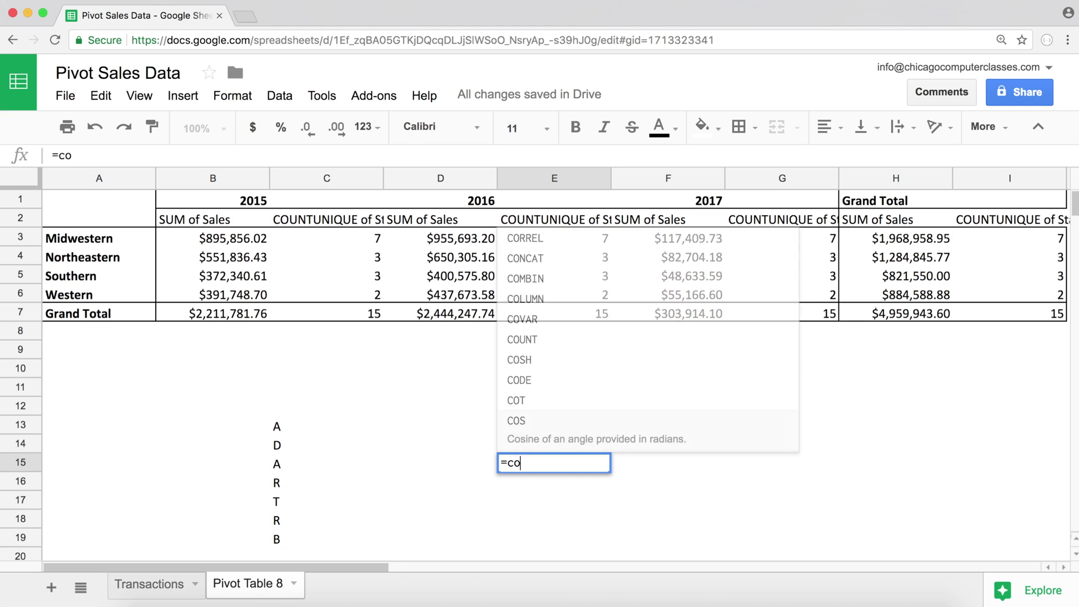
type("un")
key("Up")
key("Up")
key("Up")
key("Up")
key("Up")
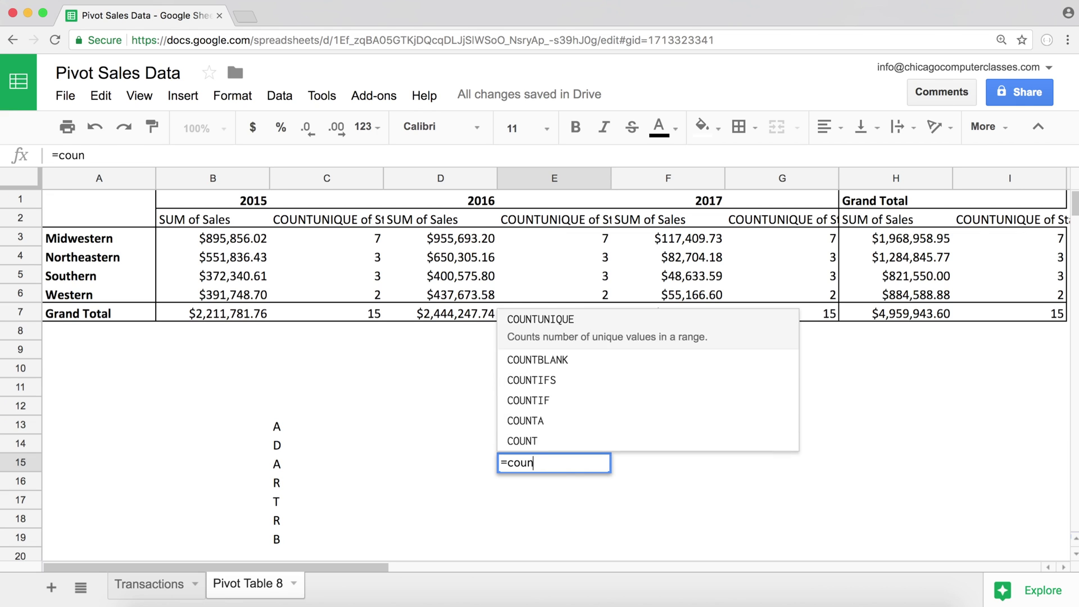
key("Tab")
left_click_drag(277, 433, 278, 539)
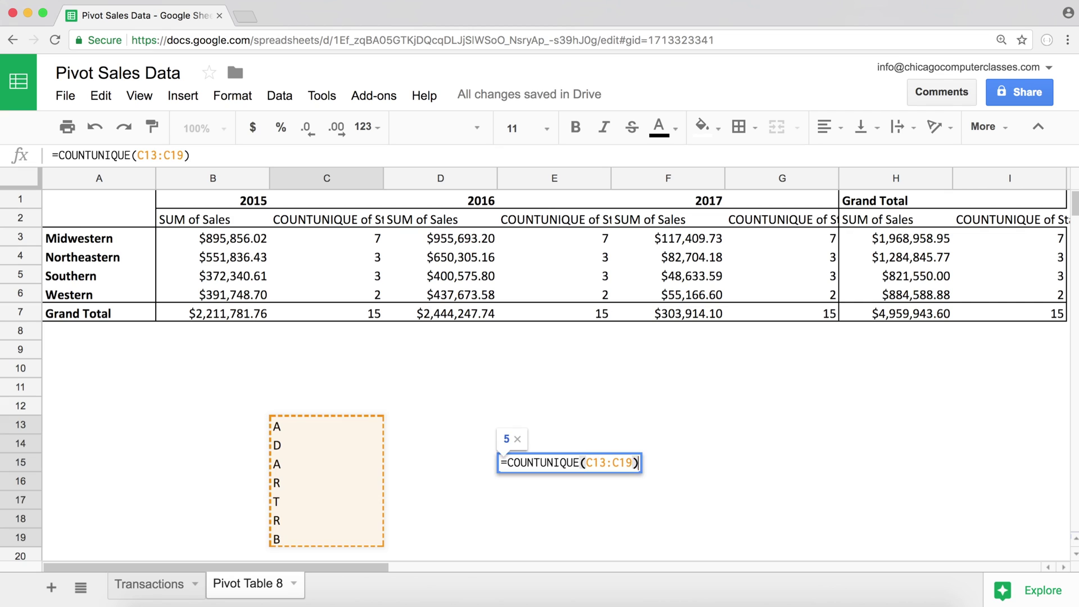
key("Return")
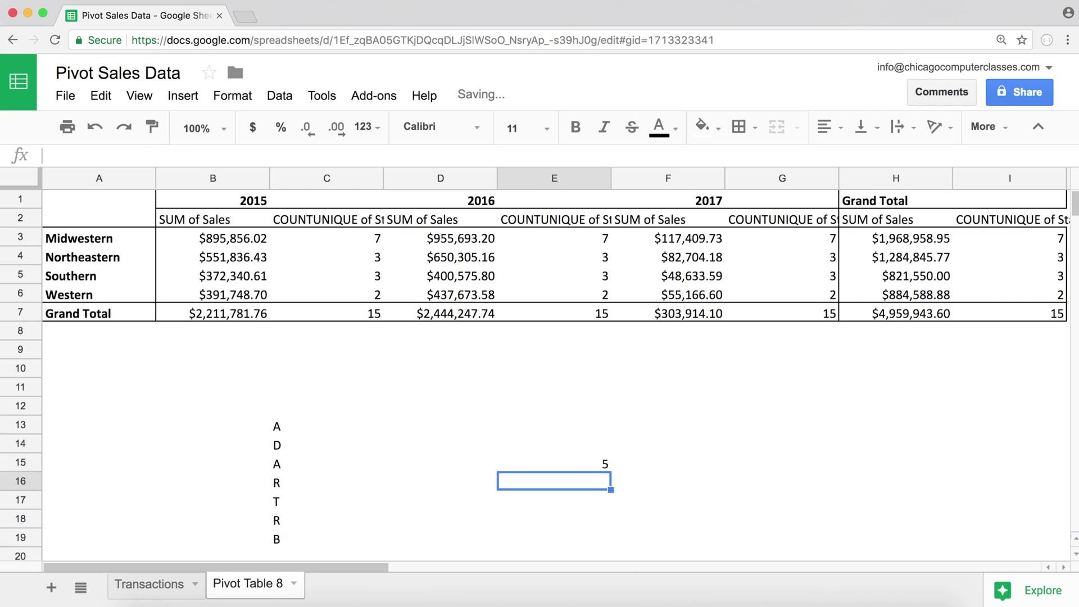
Check the sample letters in C13:C19 one by one against the count of 5
left_click(285, 426)
left_click(282, 444)
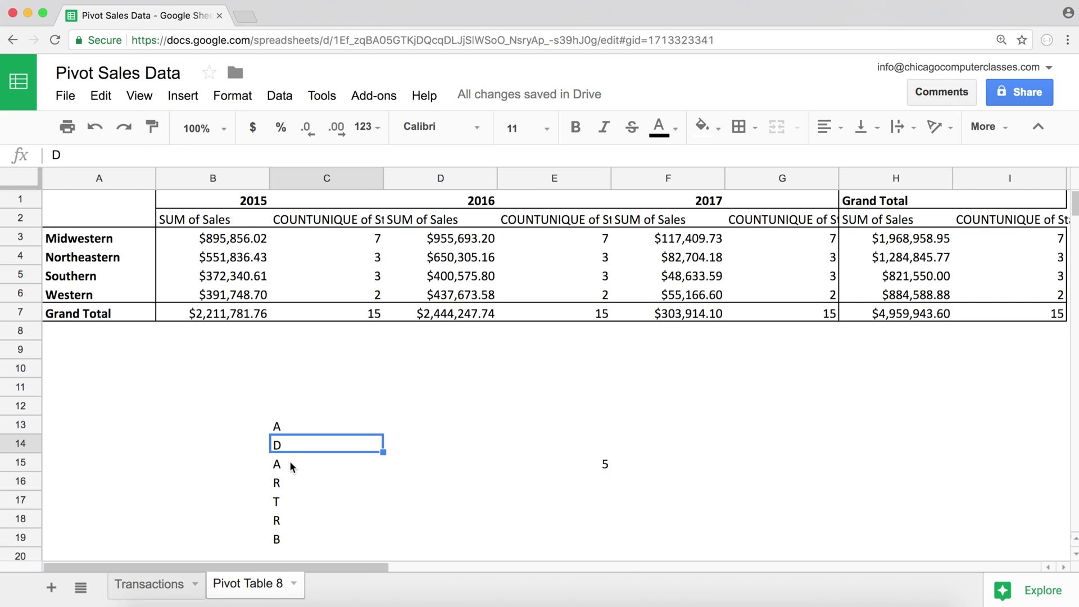
left_click(266, 465)
left_click(279, 462)
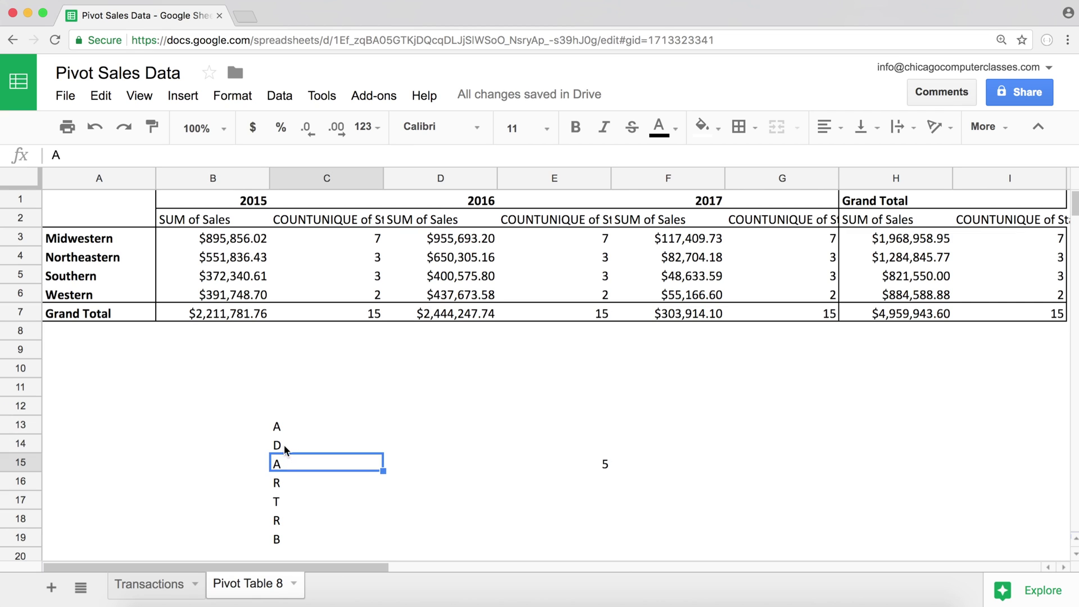
left_click(285, 431)
left_click(284, 442)
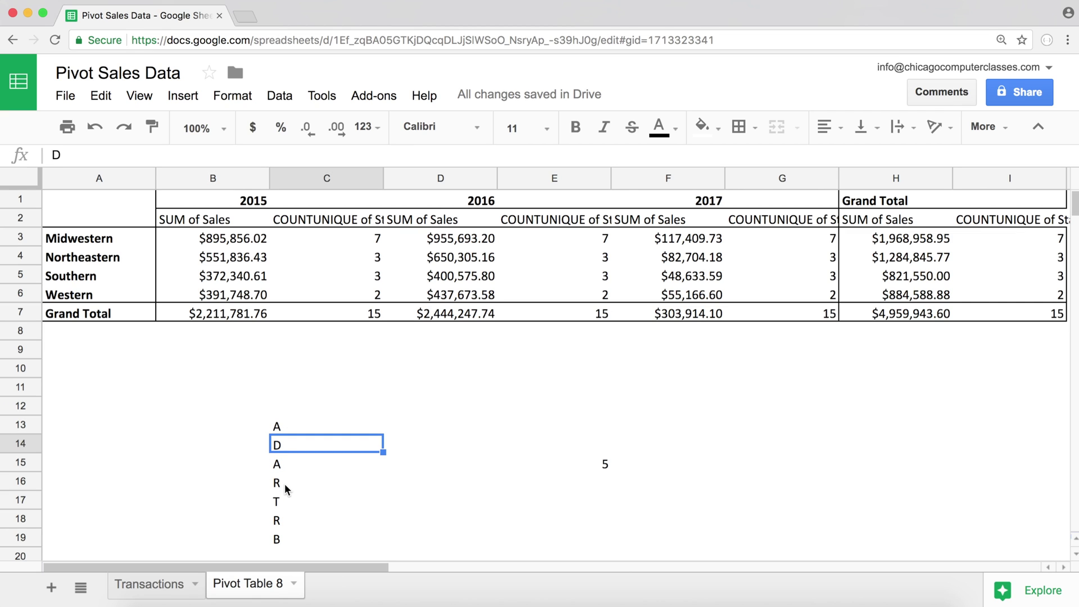
left_click(285, 484)
left_click(291, 503)
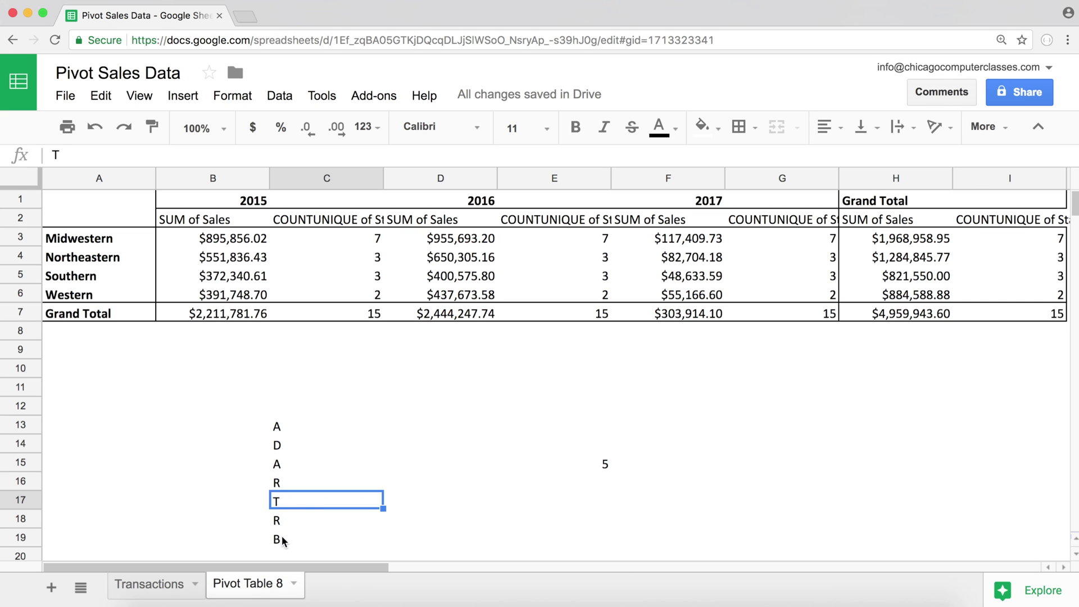
left_click(283, 540)
Delete the COUNTUNIQUE formula from E15 and clear the letters from C13:C19
double_click(606, 465)
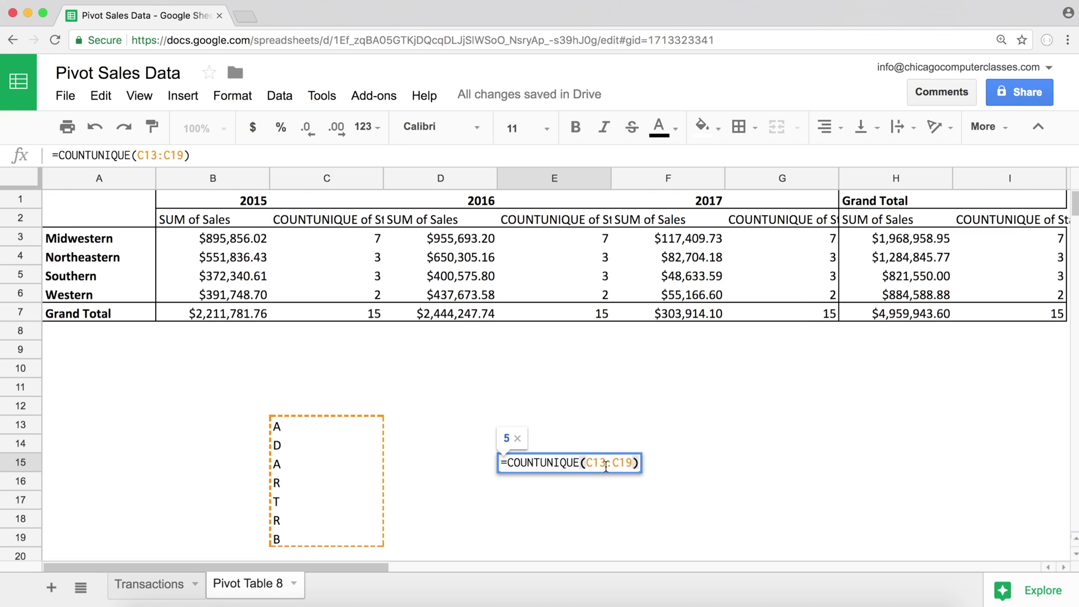
triple_click(601, 467)
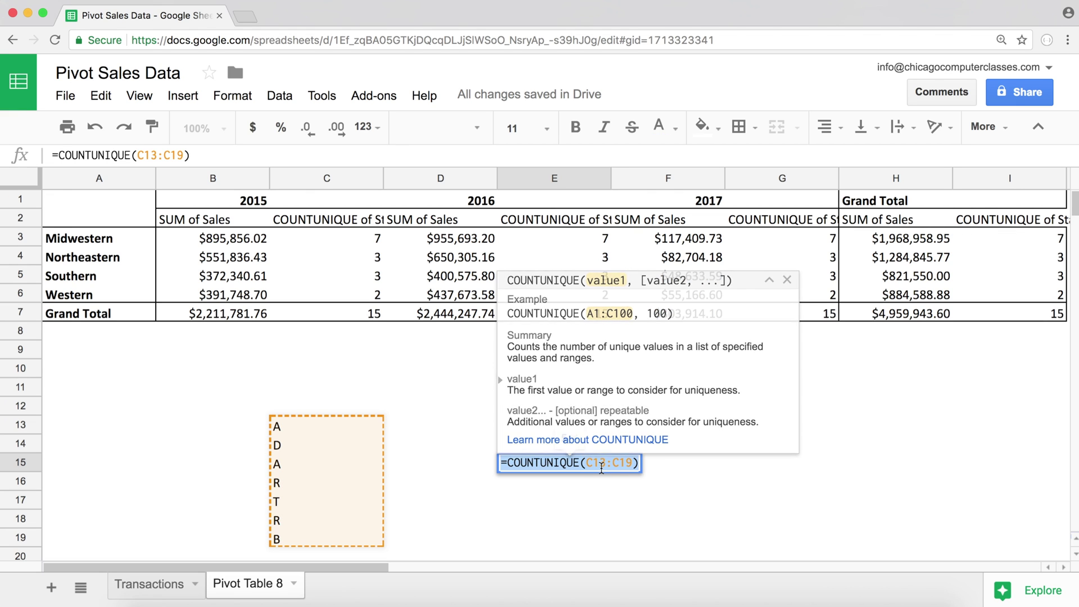
key("BackSpace")
key("Return")
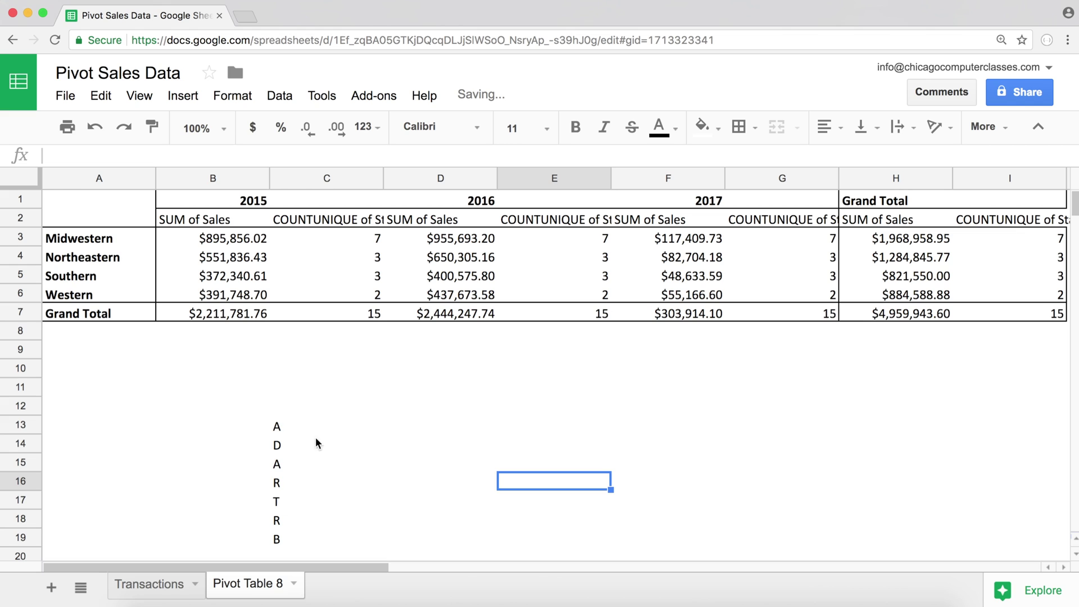
left_click_drag(314, 428, 332, 533)
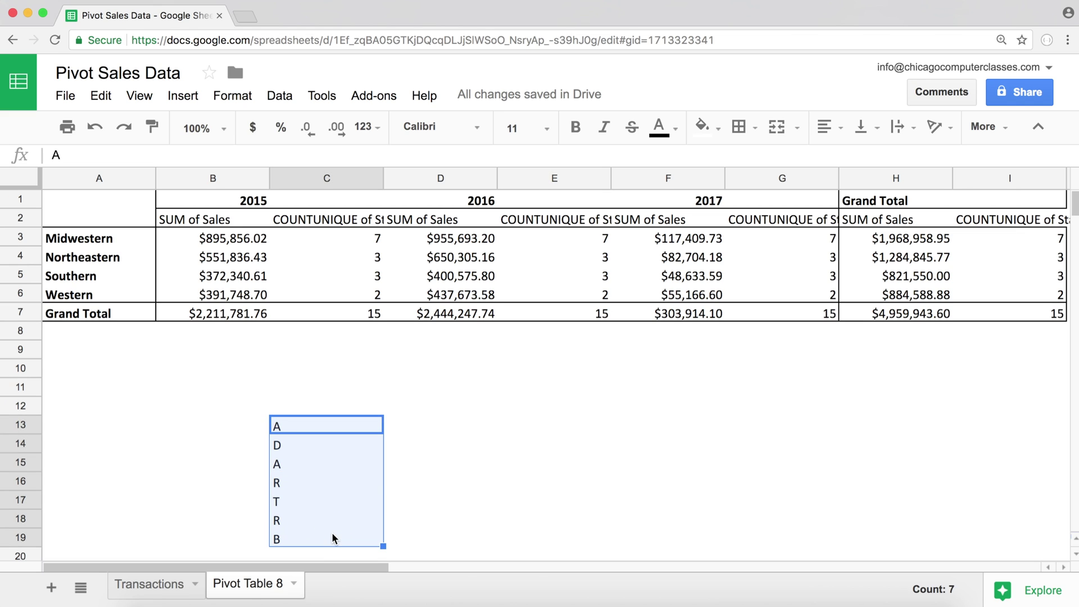
key("Delete")
left_click(669, 257)
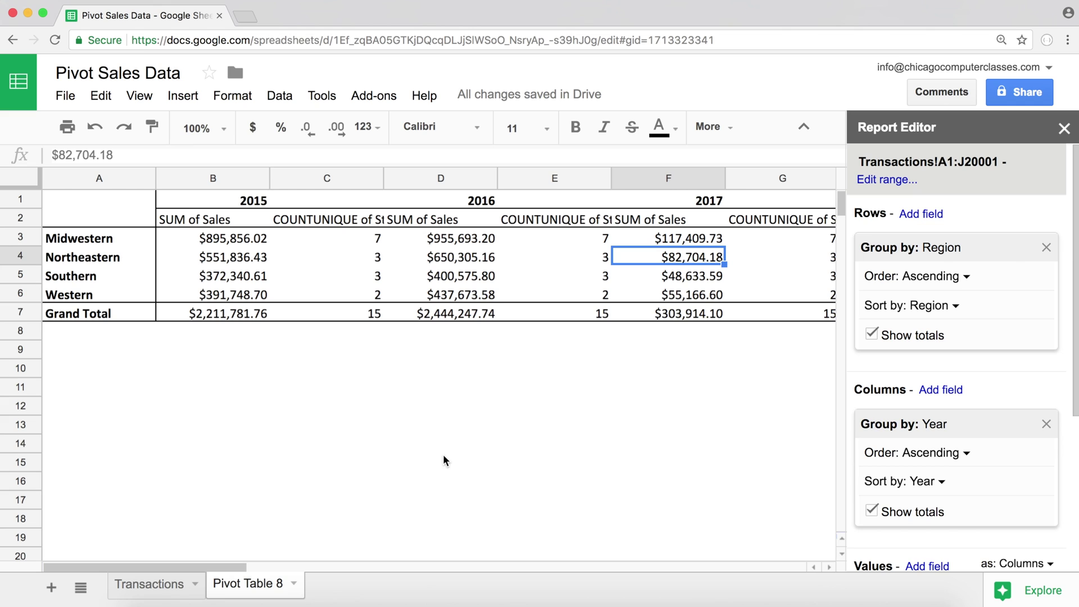
scroll(973, 416, "down", 5)
left_click(959, 471)
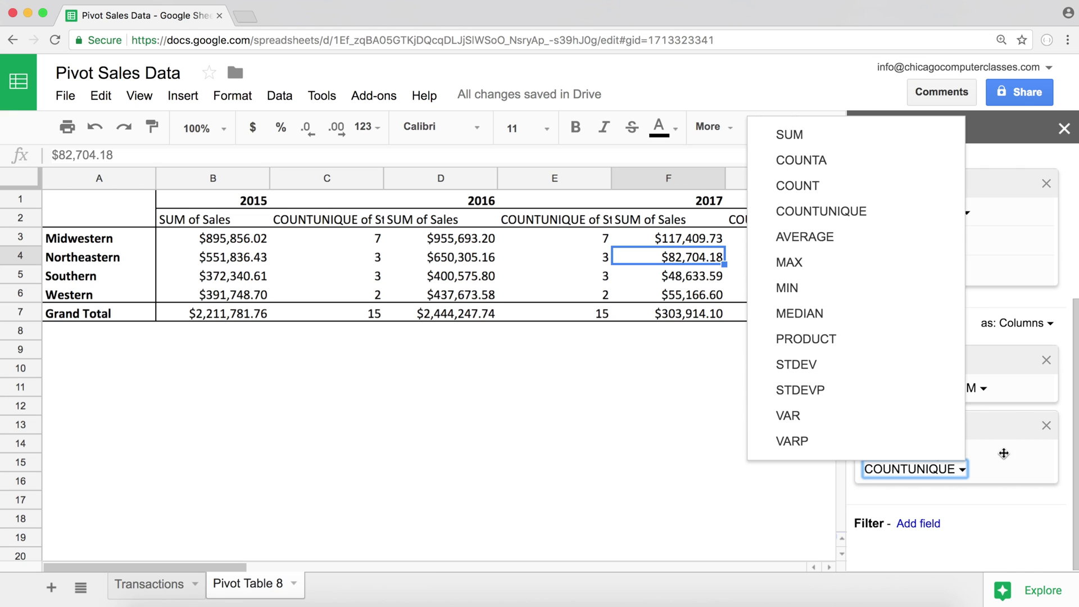
left_click(477, 443)
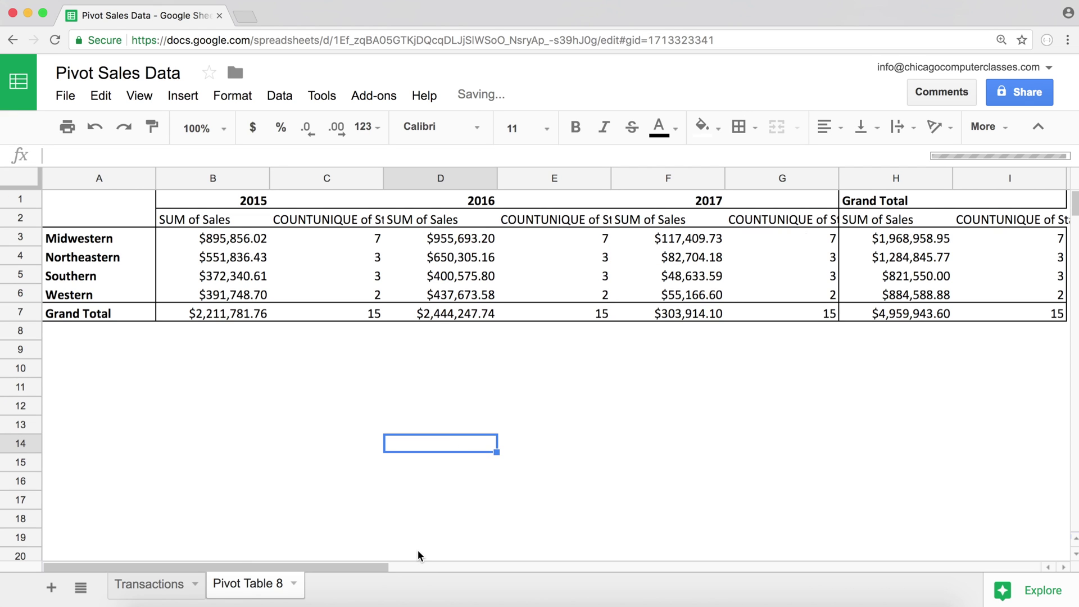